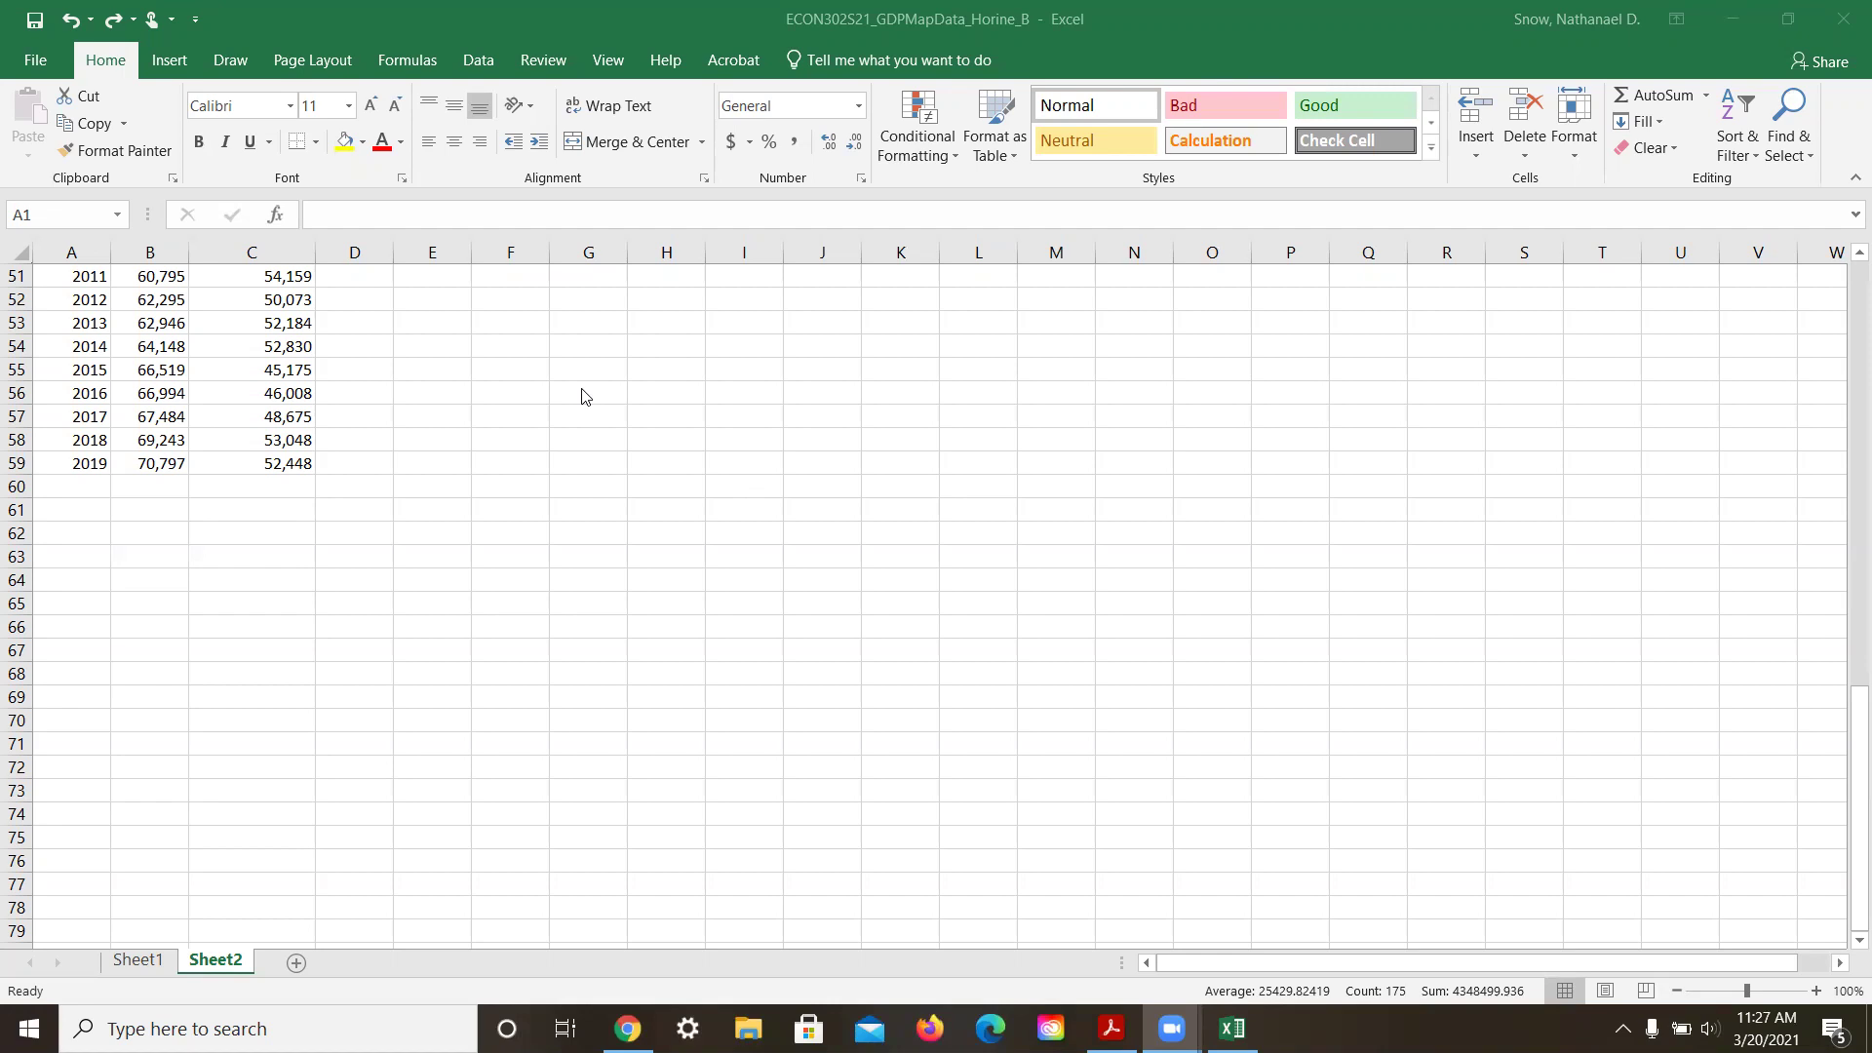
Step: Insert a markers-only scatter chart from the Year, state and country GDP data in A1:C59
{"action": "scroll", "coordinate": [585, 404], "scroll_direction": "up", "scroll_amount": 11}
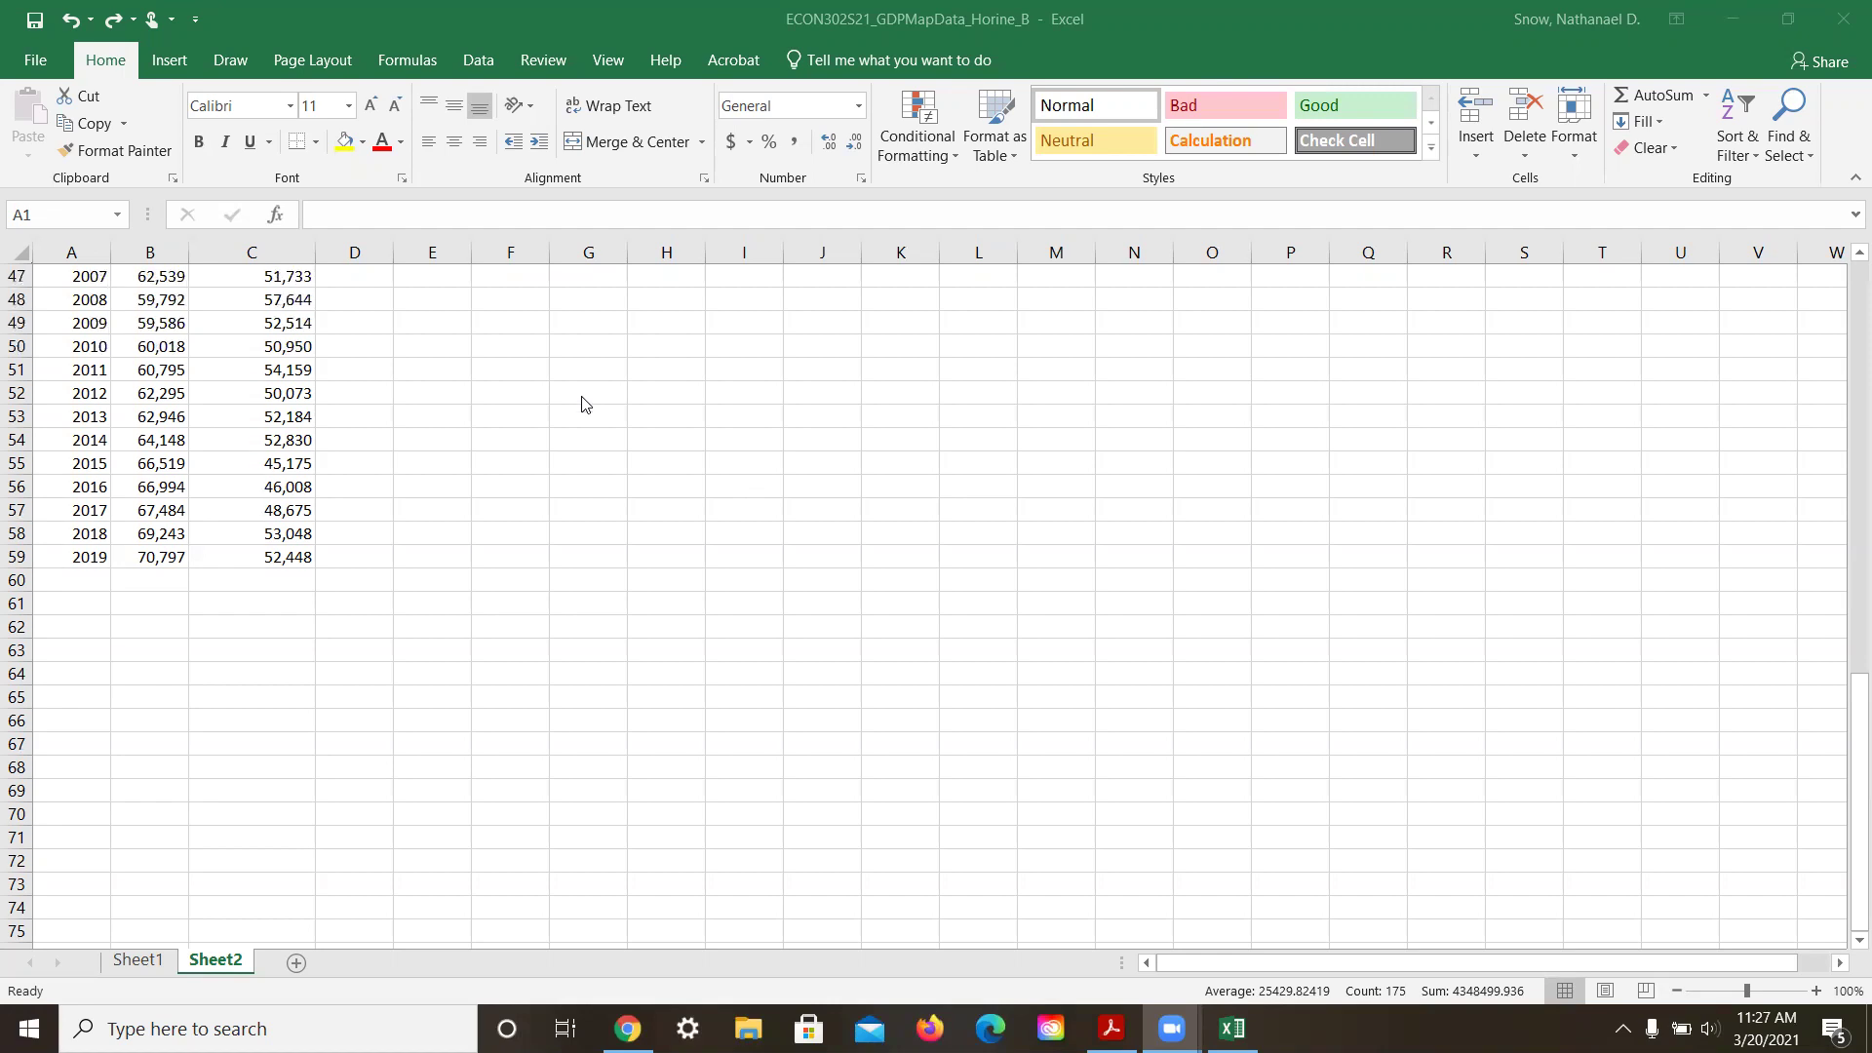
{"action": "scroll", "coordinate": [585, 403], "scroll_direction": "up", "scroll_amount": 6}
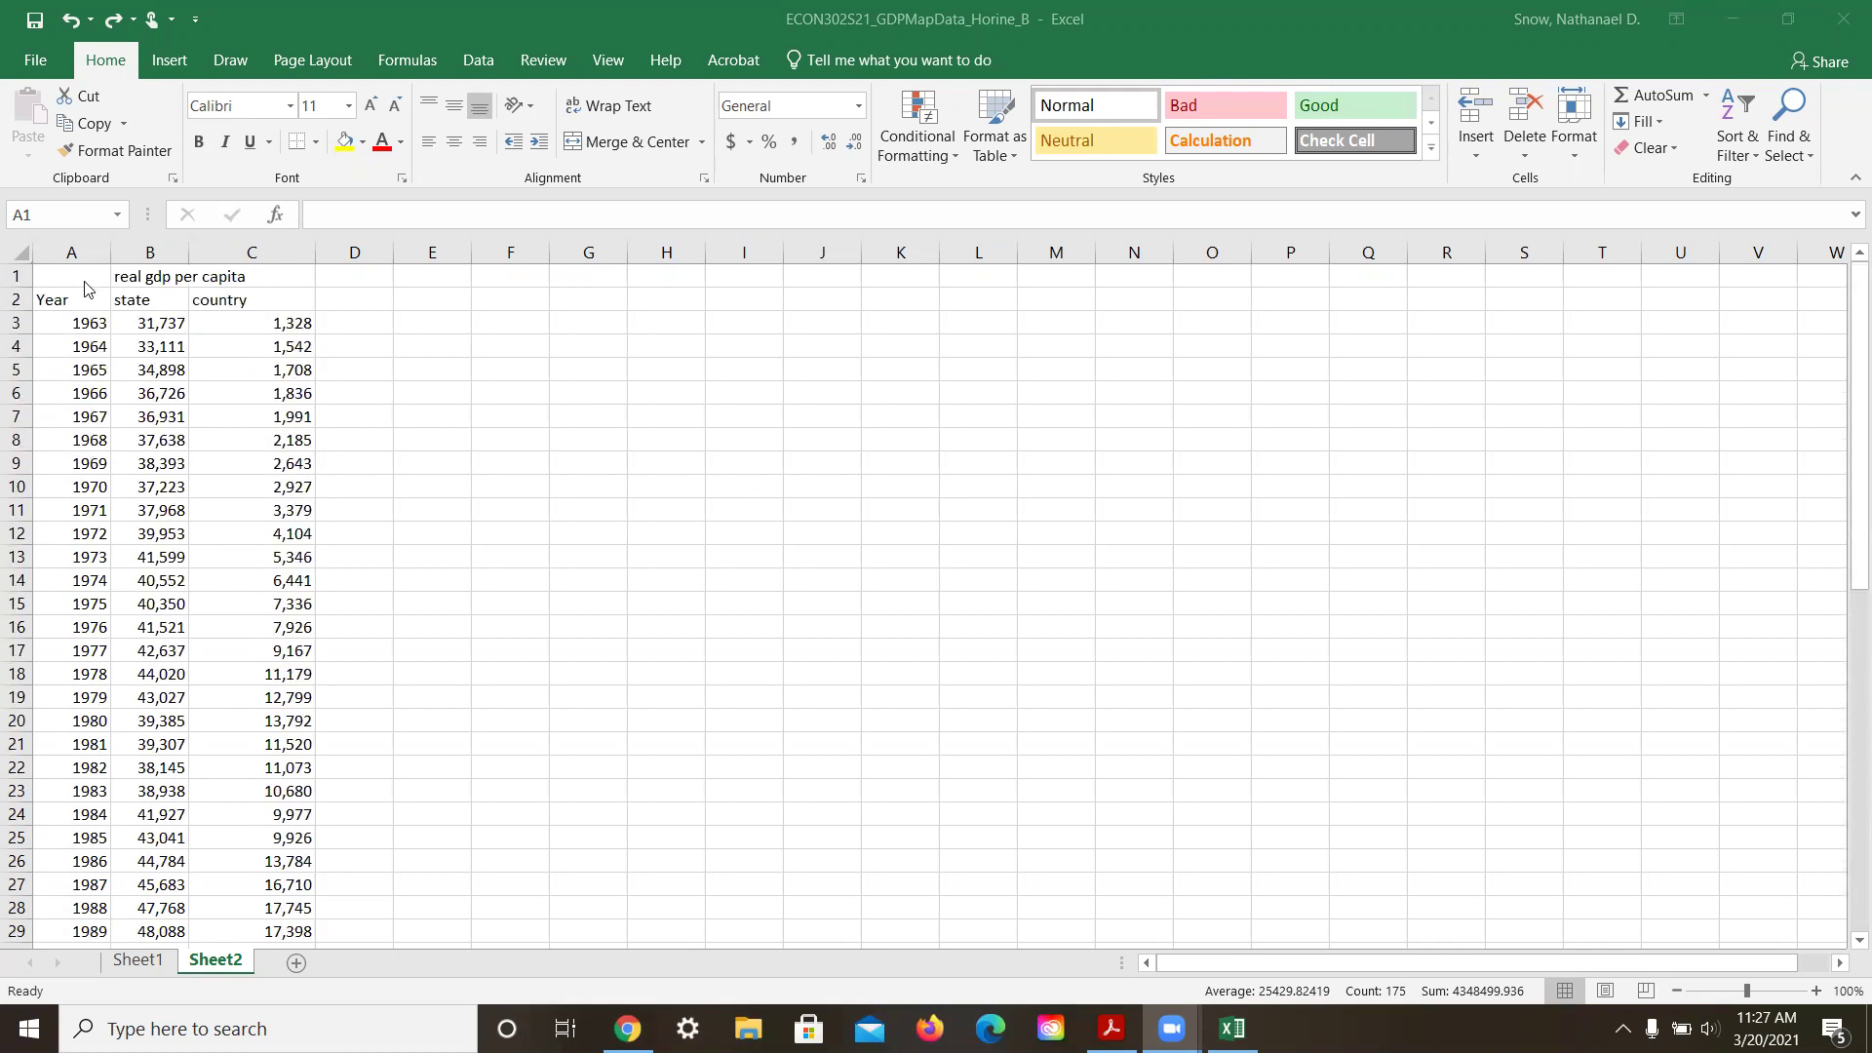
{"action": "left_click", "coordinate": [77, 280]}
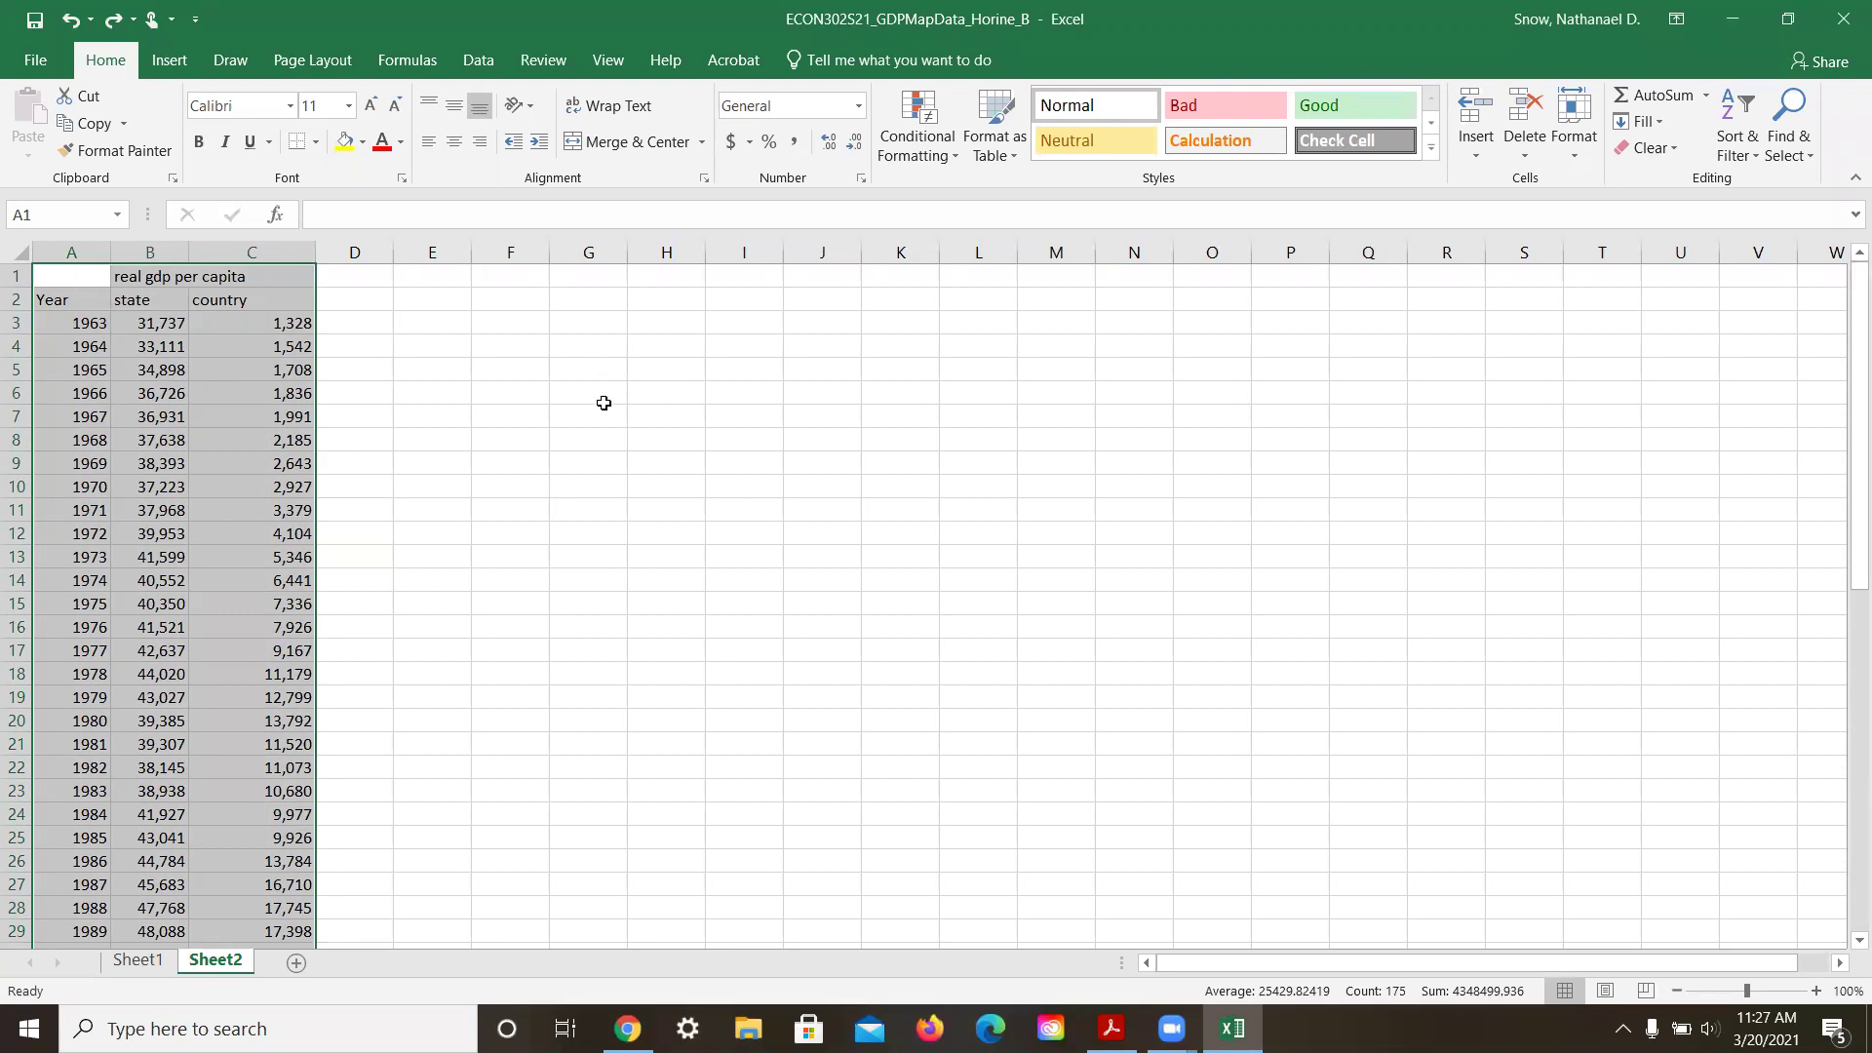
{"action": "left_click", "coordinate": [171, 65]}
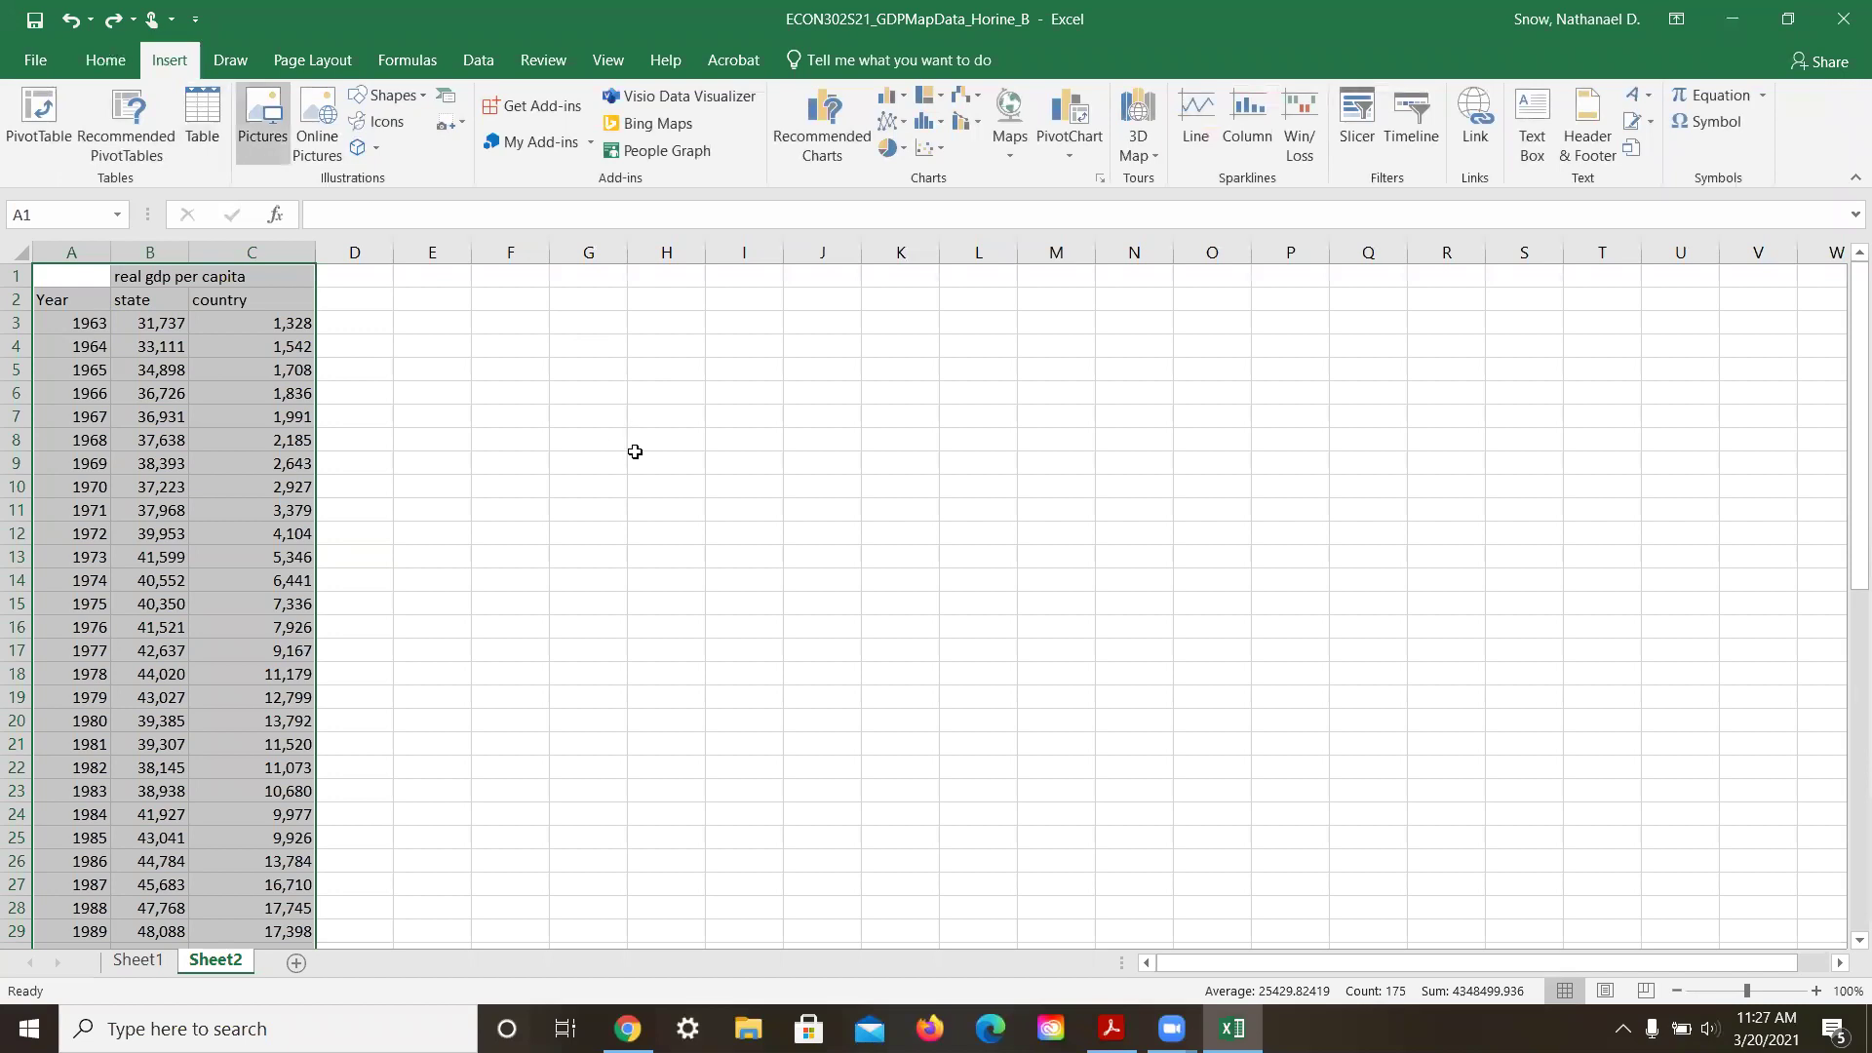
{"action": "left_click", "coordinate": [928, 148]}
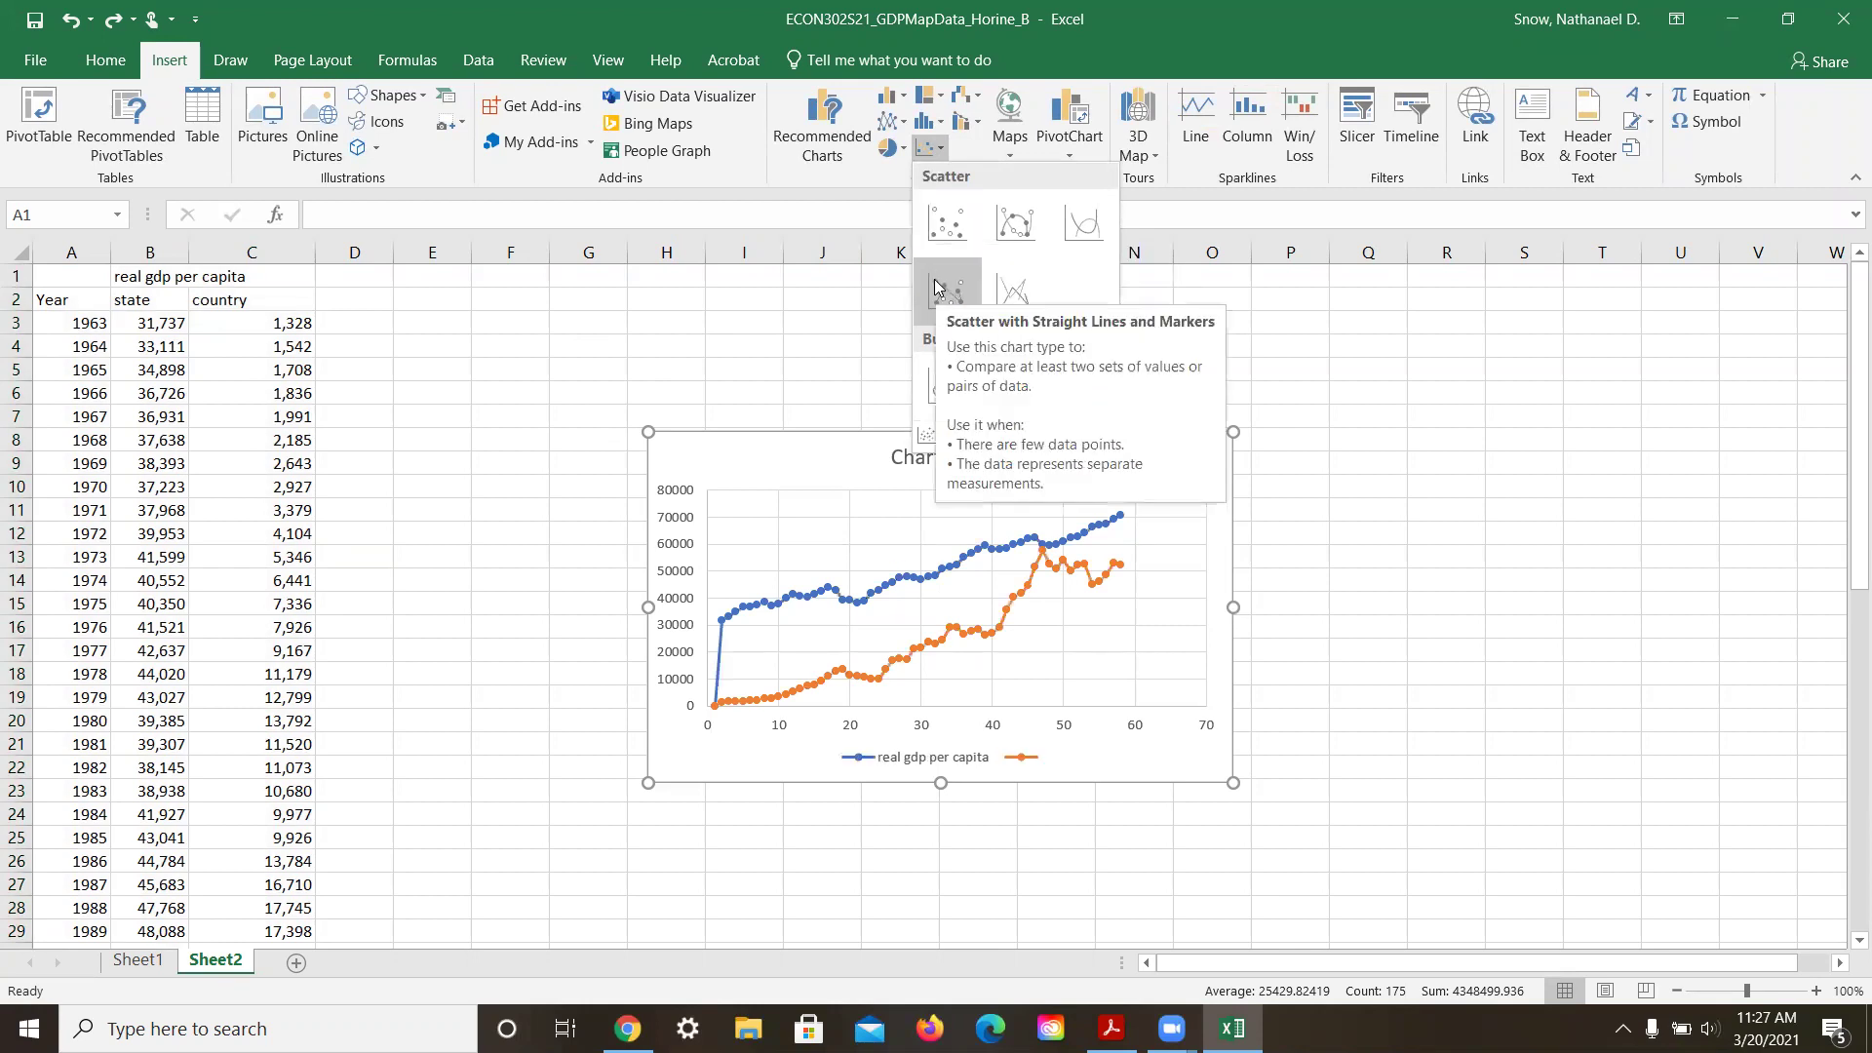
{"action": "left_click", "coordinate": [944, 227]}
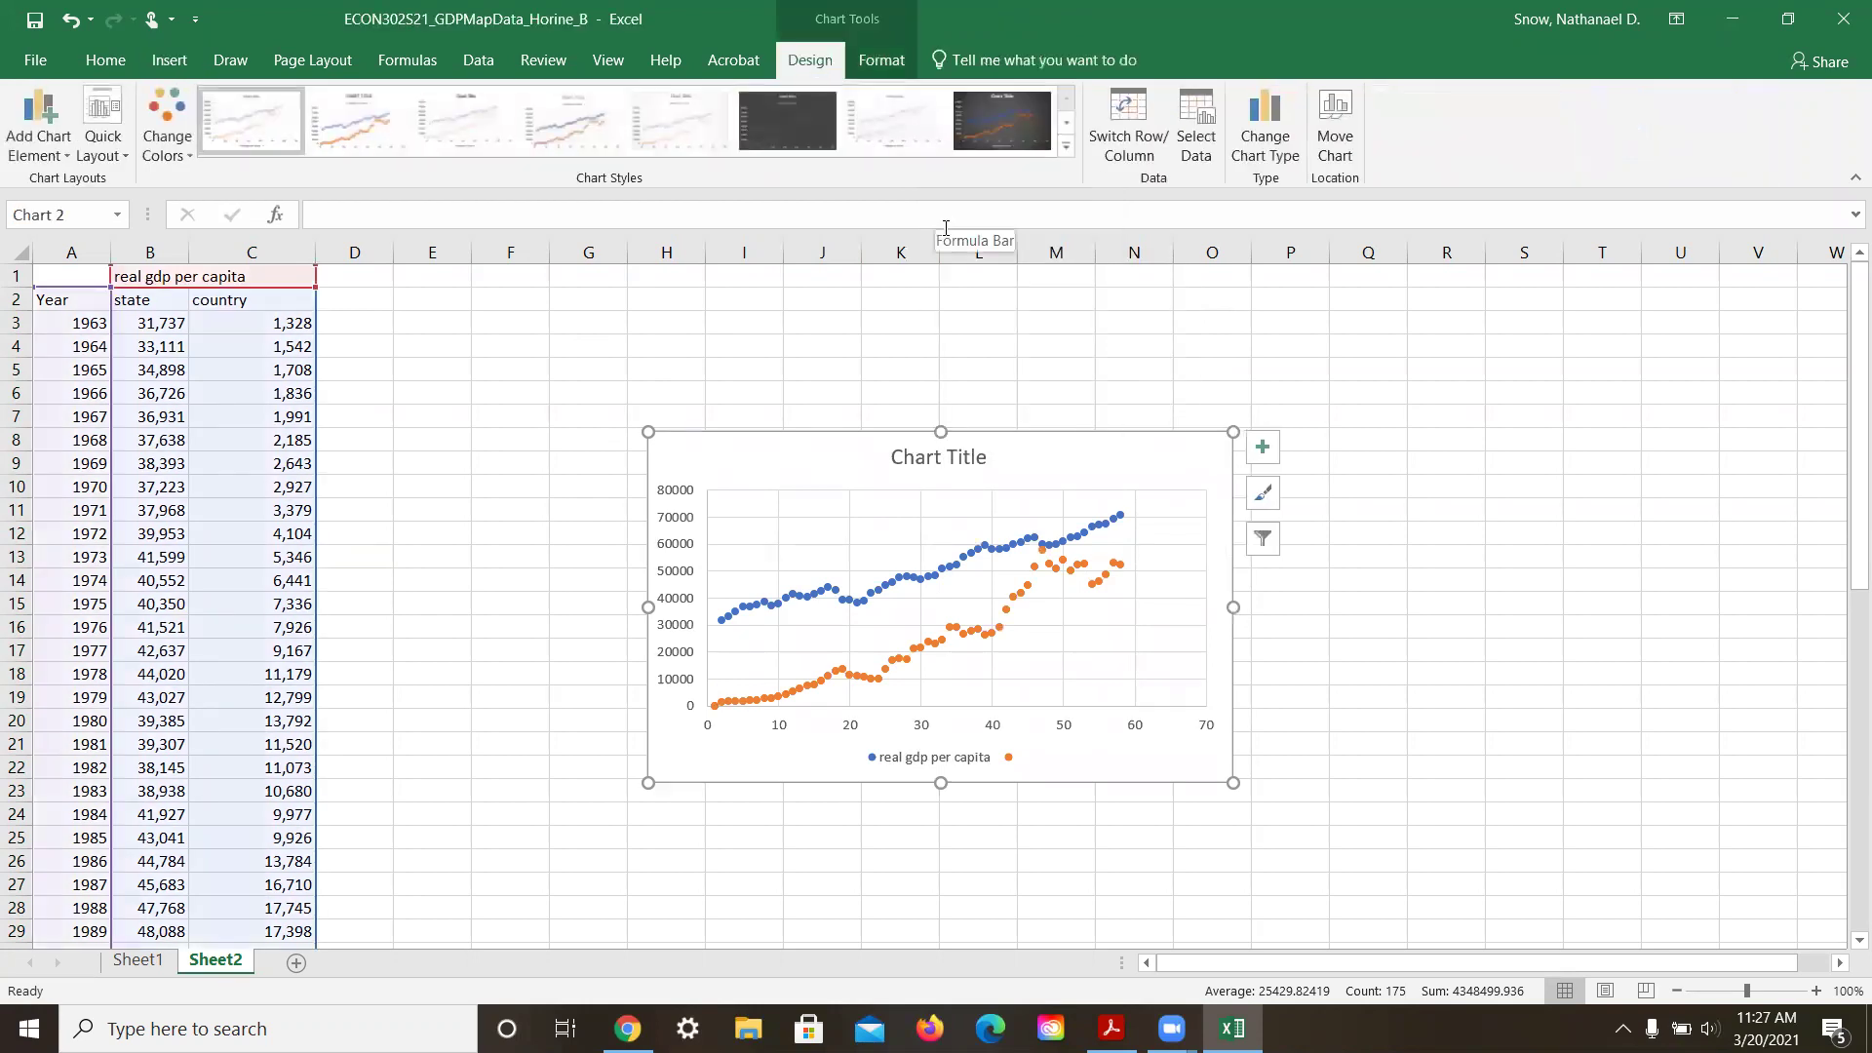
Step: Replace the 'Chart Title' placeholder with 'Real GDP Per Capita'
{"action": "left_click", "coordinate": [934, 463]}
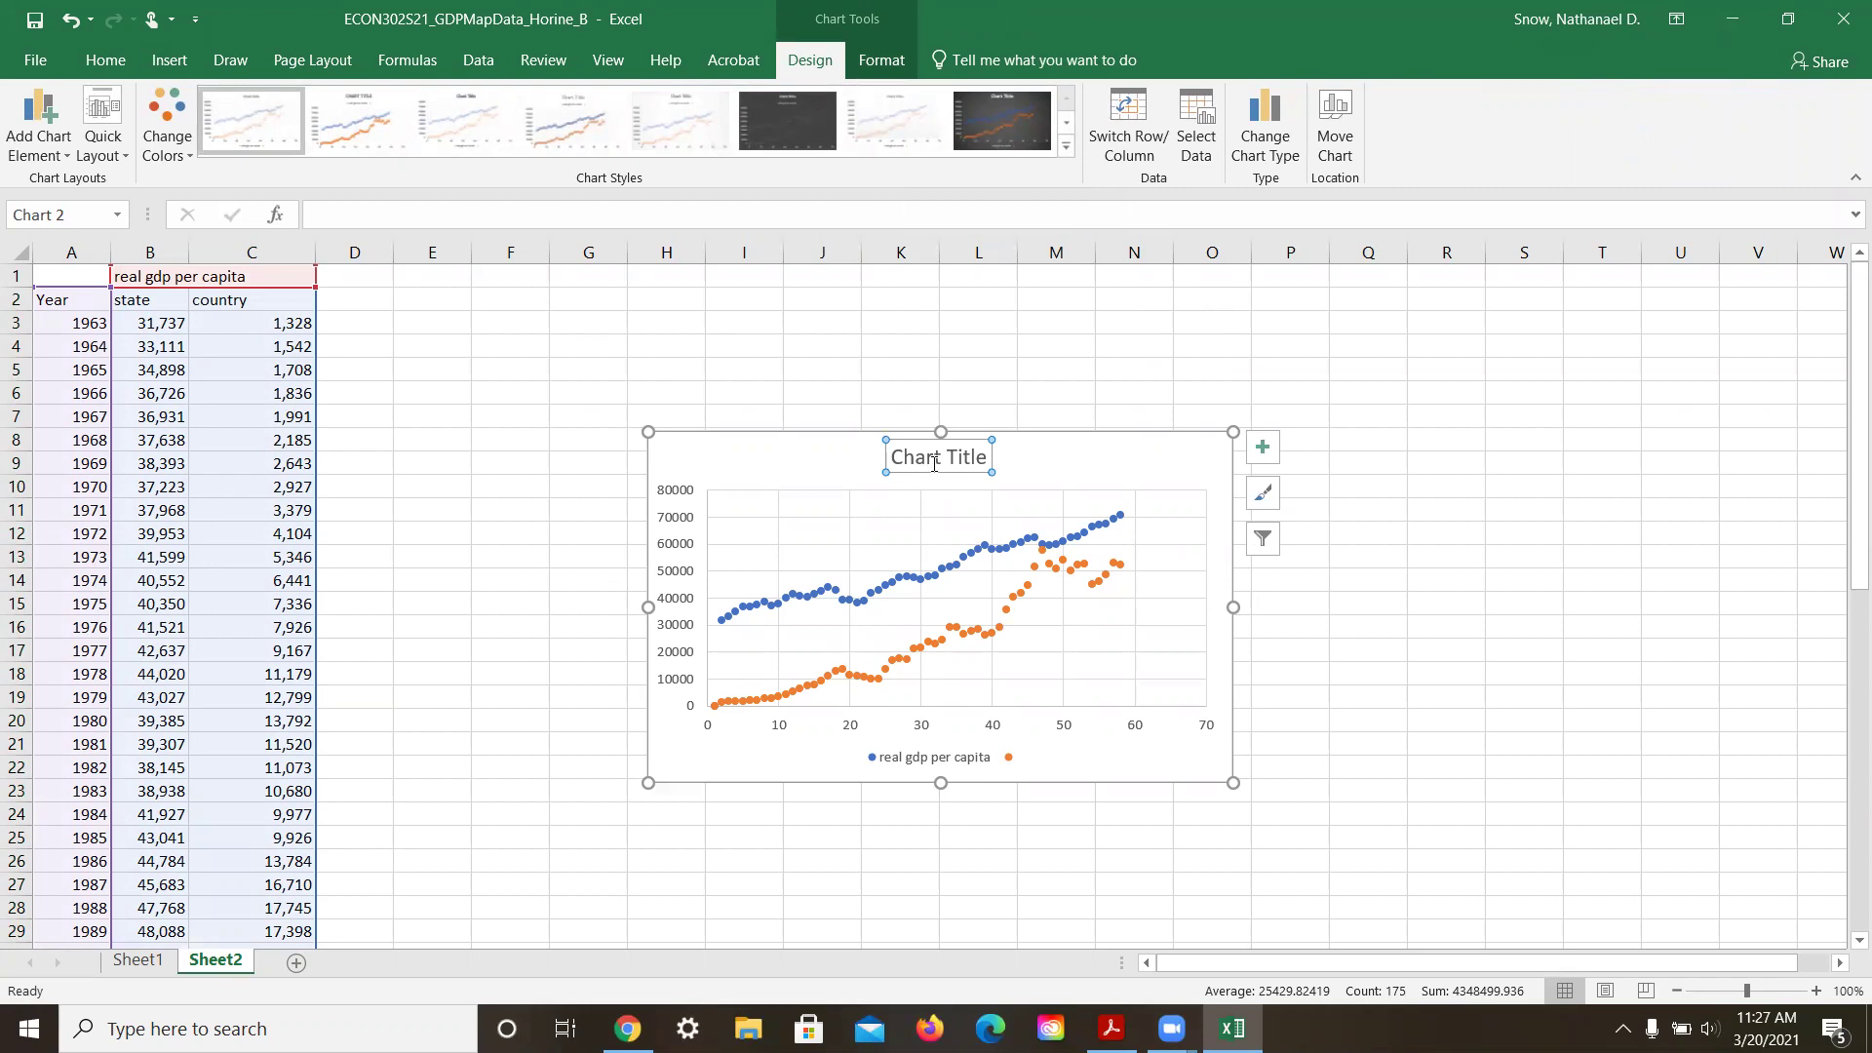
{"action": "type", "text": "R"}
{"action": "key", "text": "Return"}
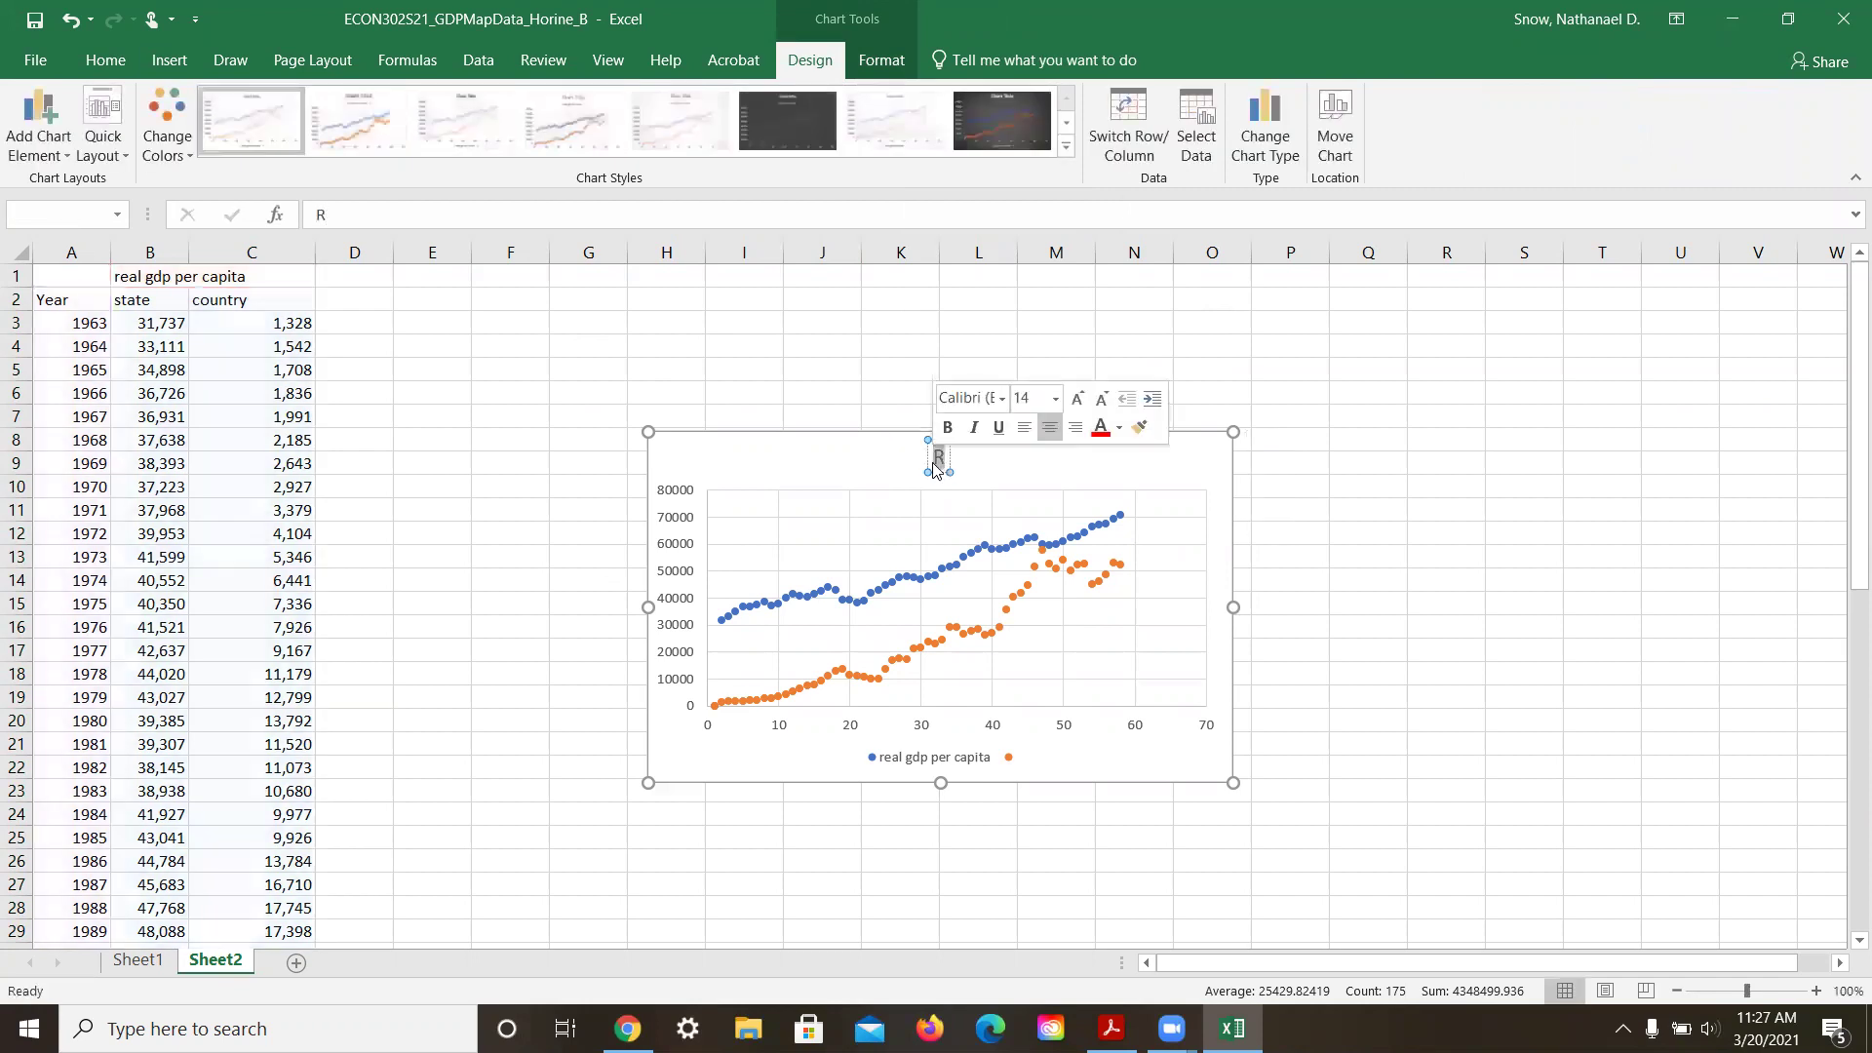
{"action": "left_click", "coordinate": [934, 466]}
{"action": "key", "text": "BackSpace"}
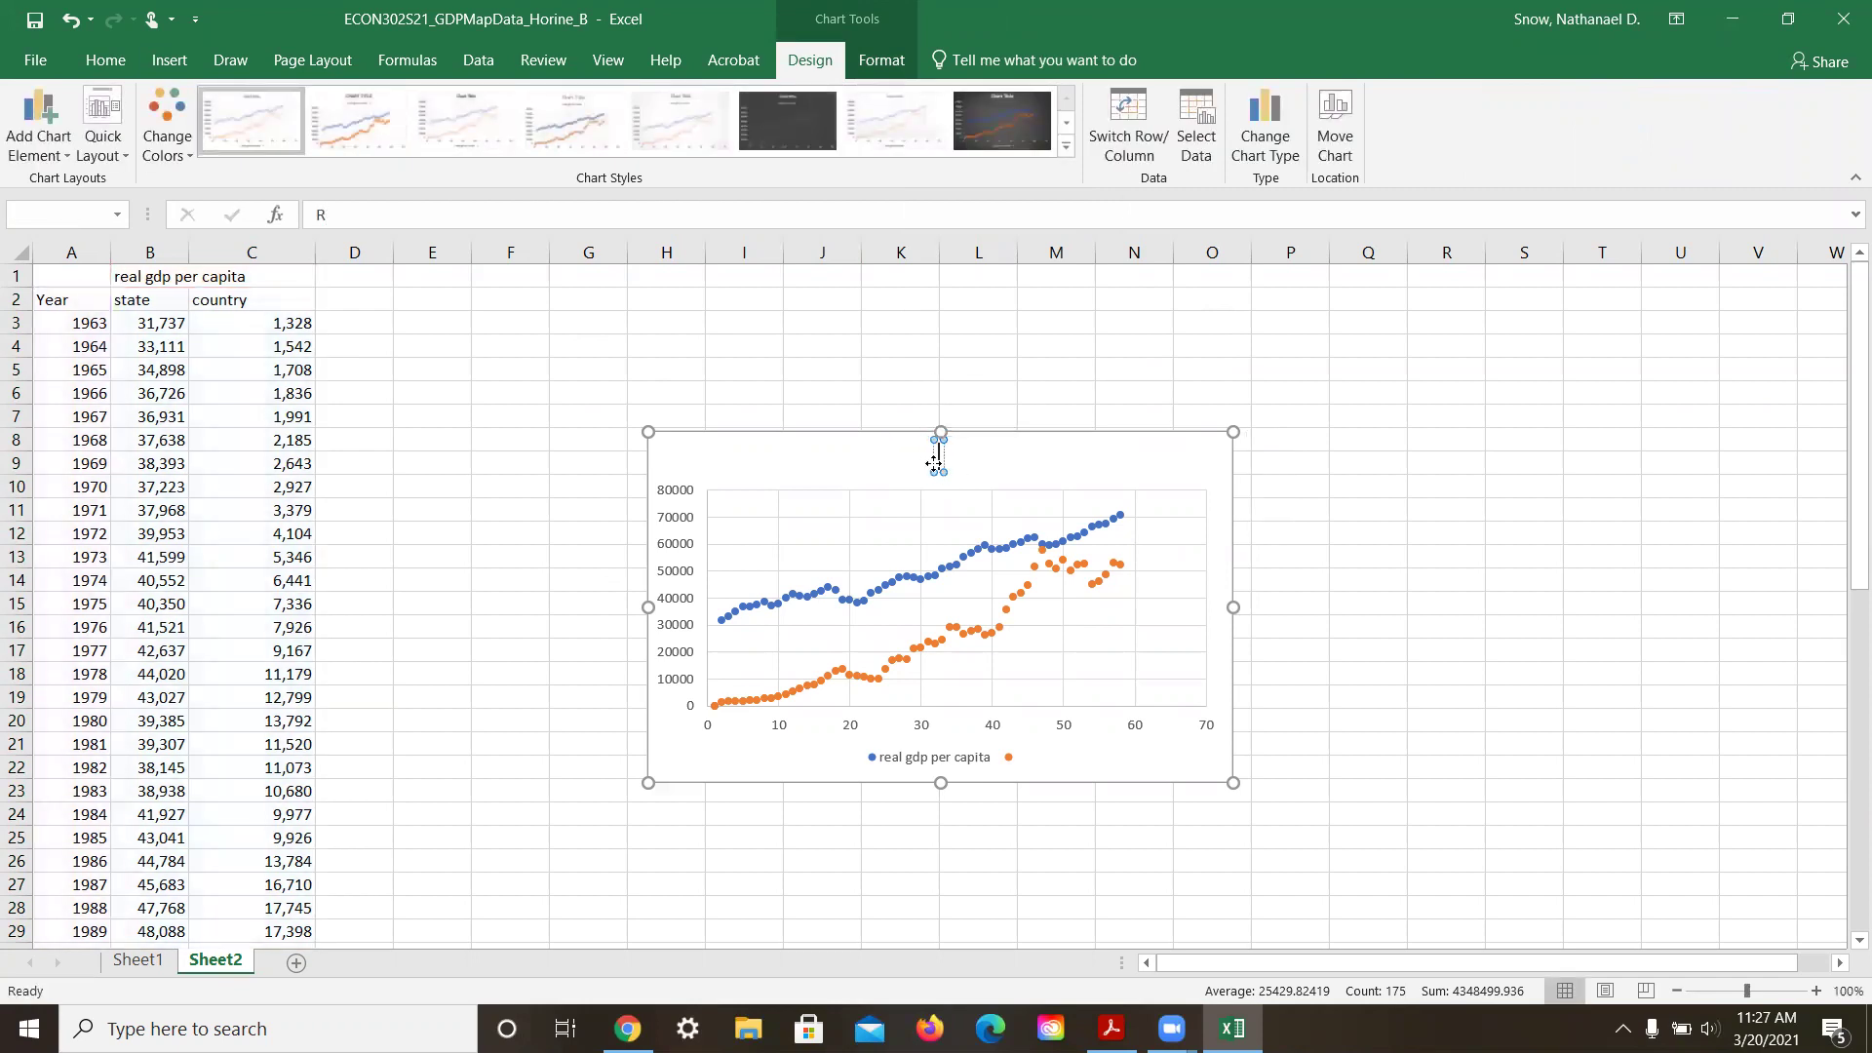
{"action": "type", "text": "Real GD"}
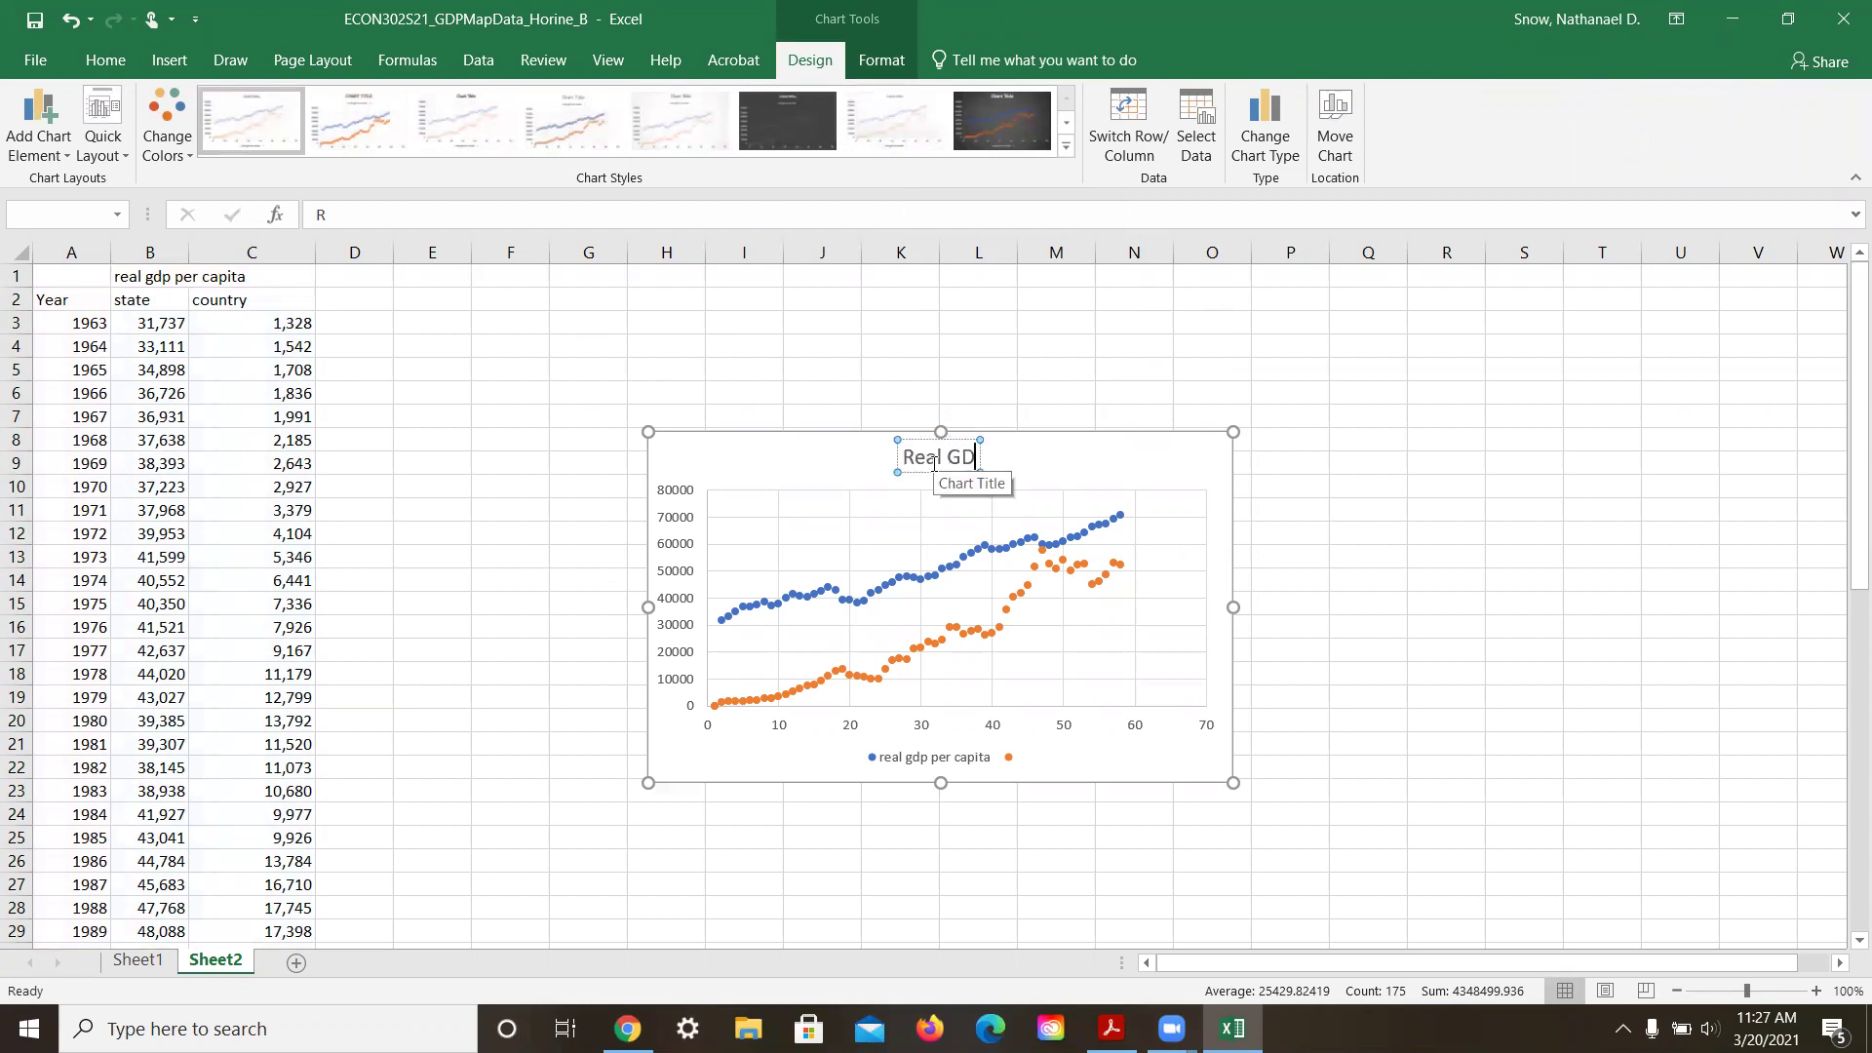
{"action": "type", "text": "P Per C"}
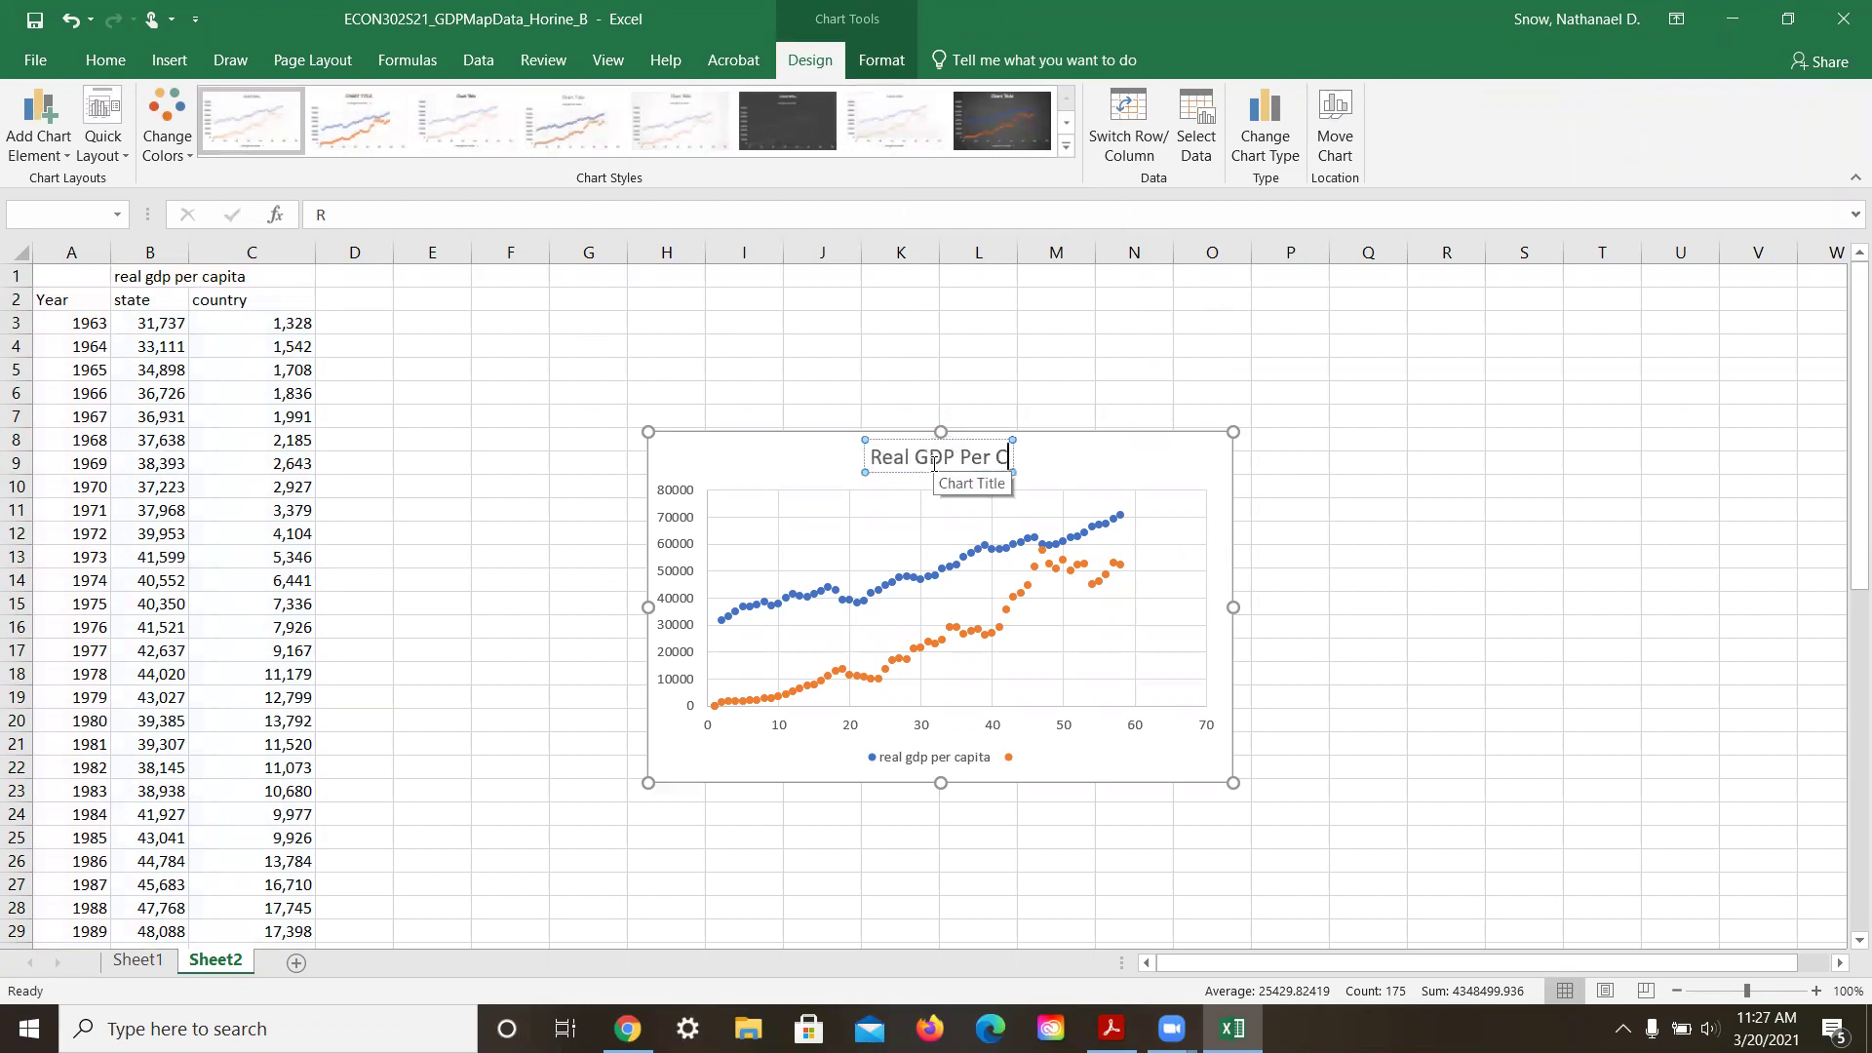
{"action": "type", "text": "apita"}
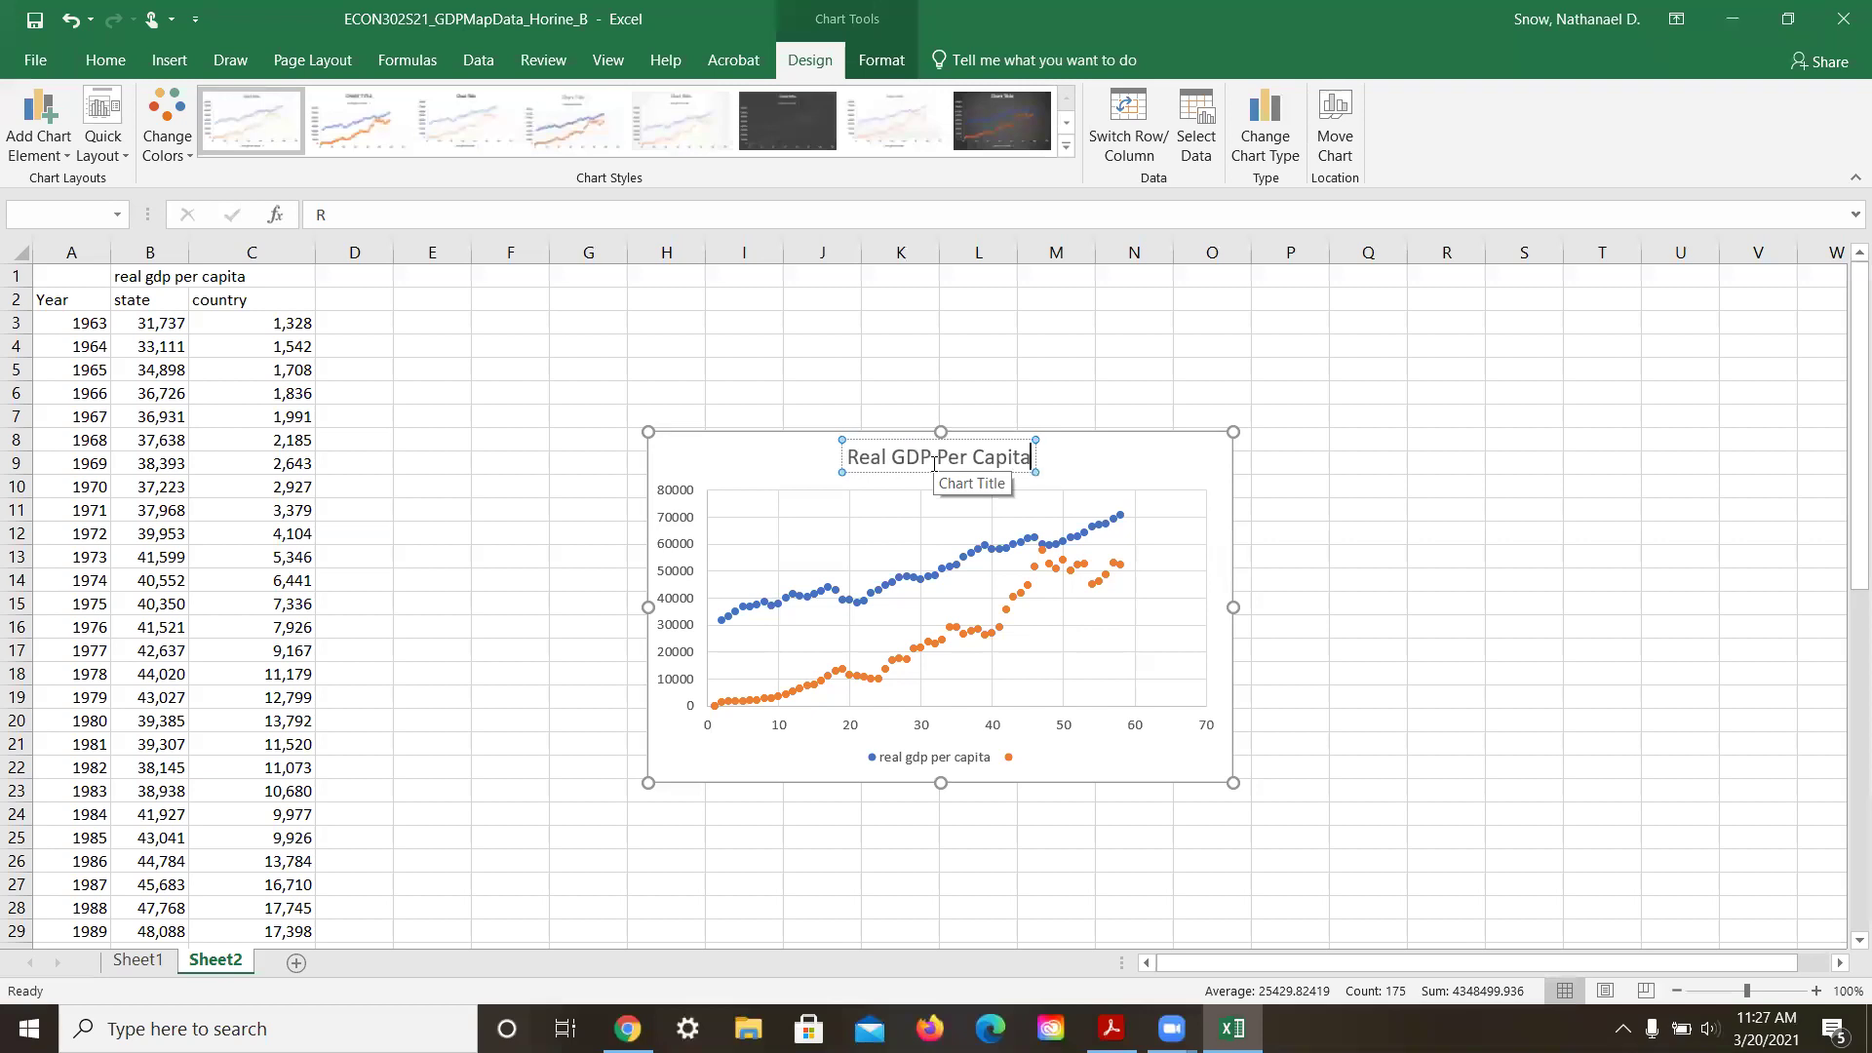
Step: Inspect the legend, horizontal axis and plot area, then open Select Data Source from the plot area
{"action": "left_click", "coordinate": [662, 595]}
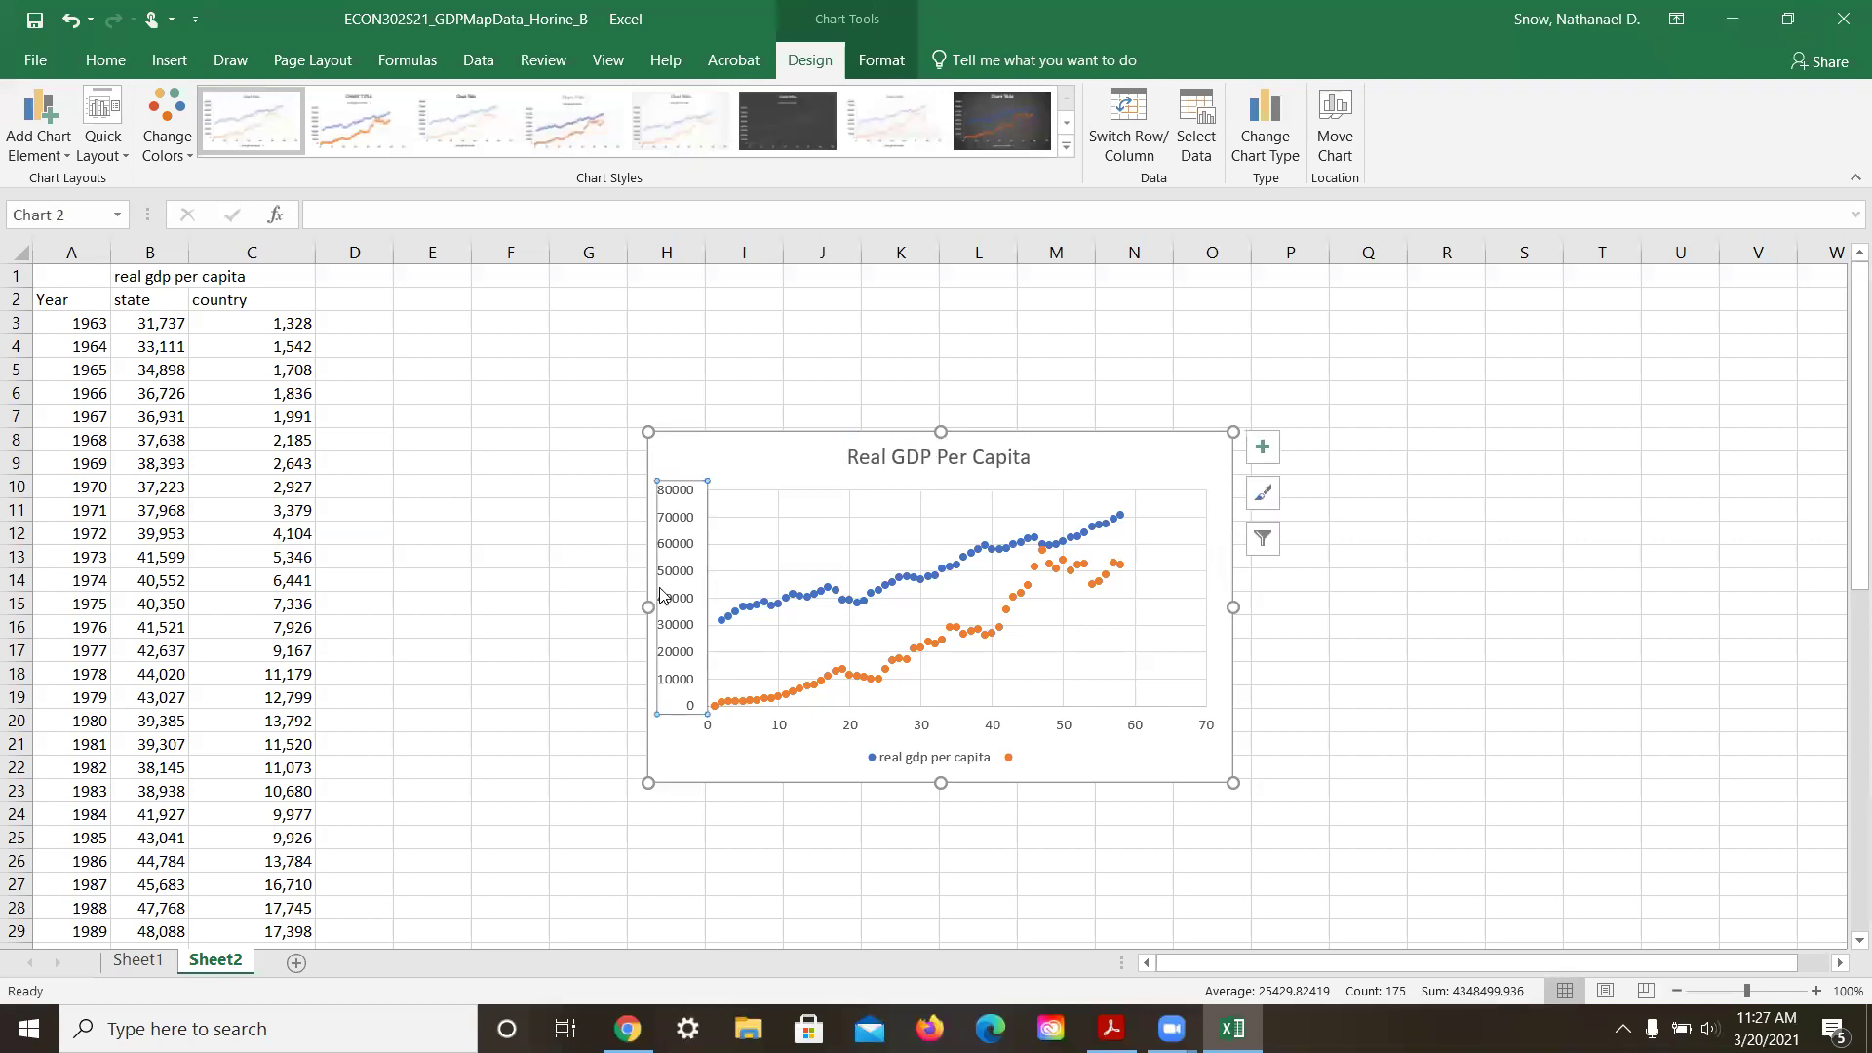
{"action": "left_click", "coordinate": [909, 767]}
{"action": "double_click", "coordinate": [907, 762]}
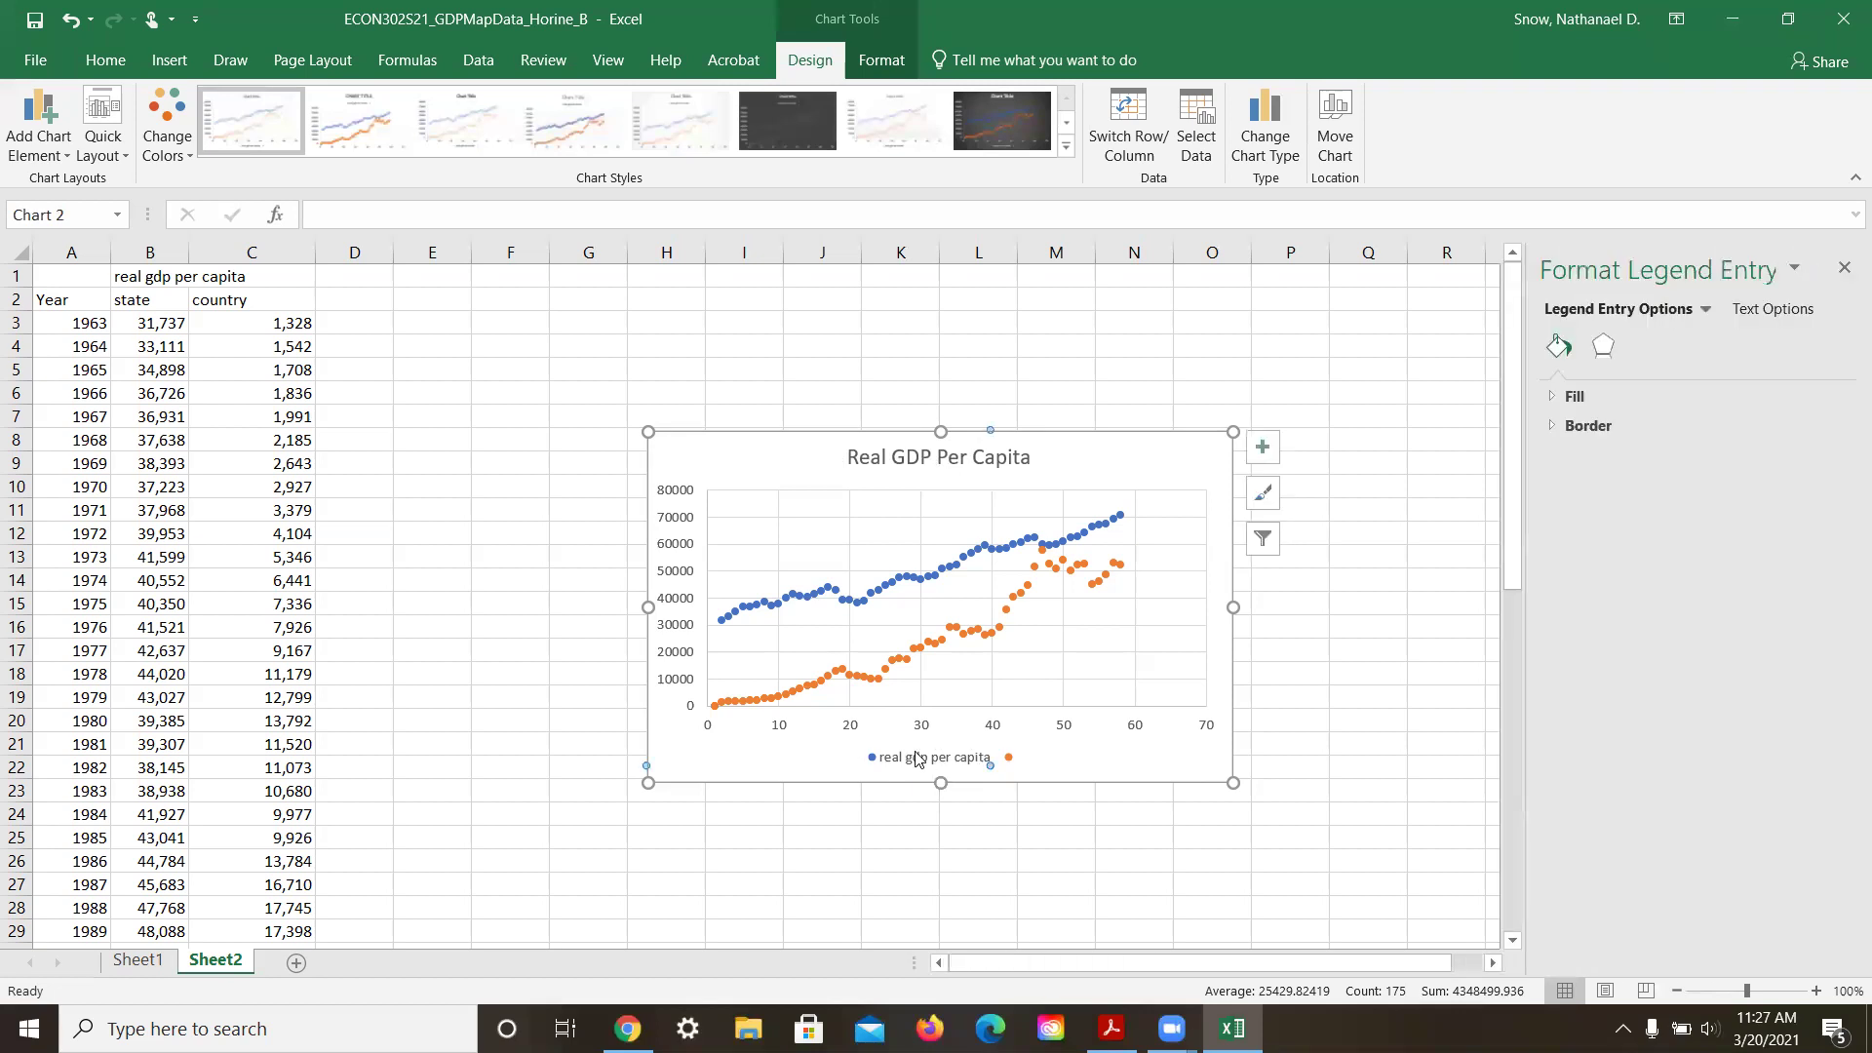
{"action": "right_click", "coordinate": [919, 765]}
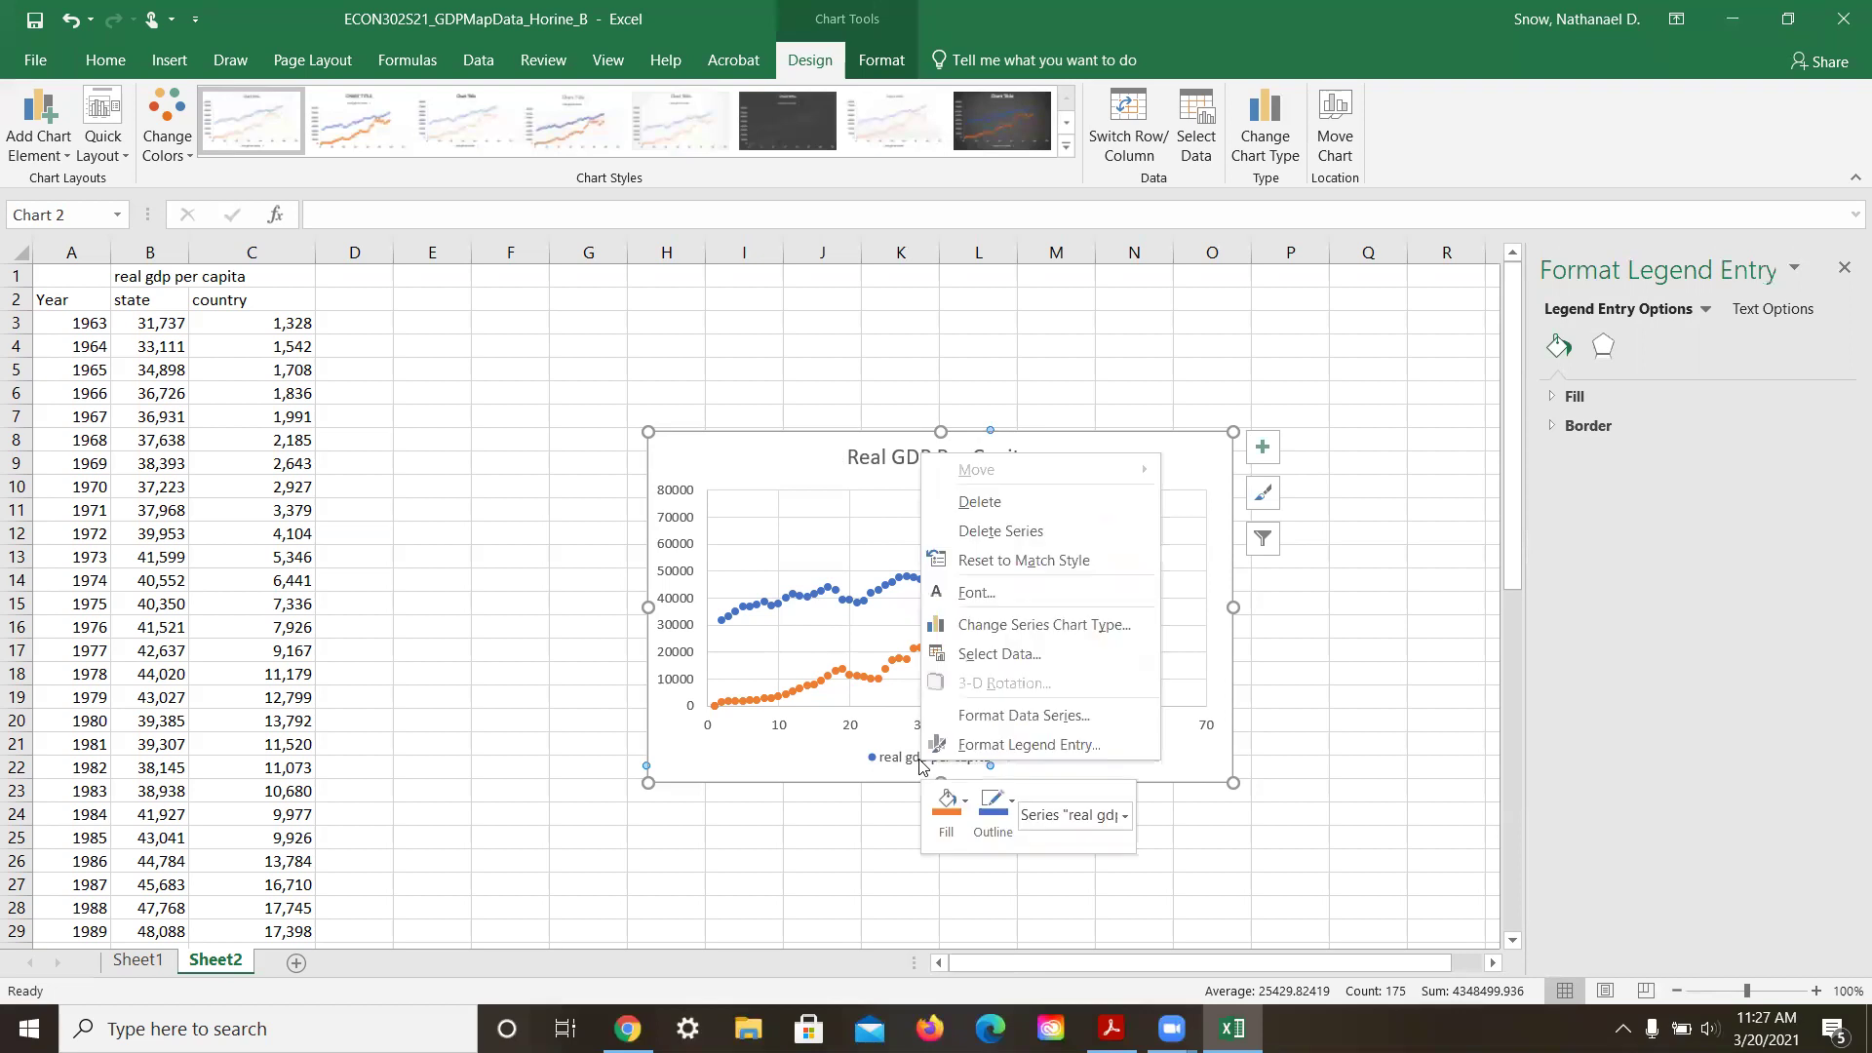
{"action": "key", "text": "Escape"}
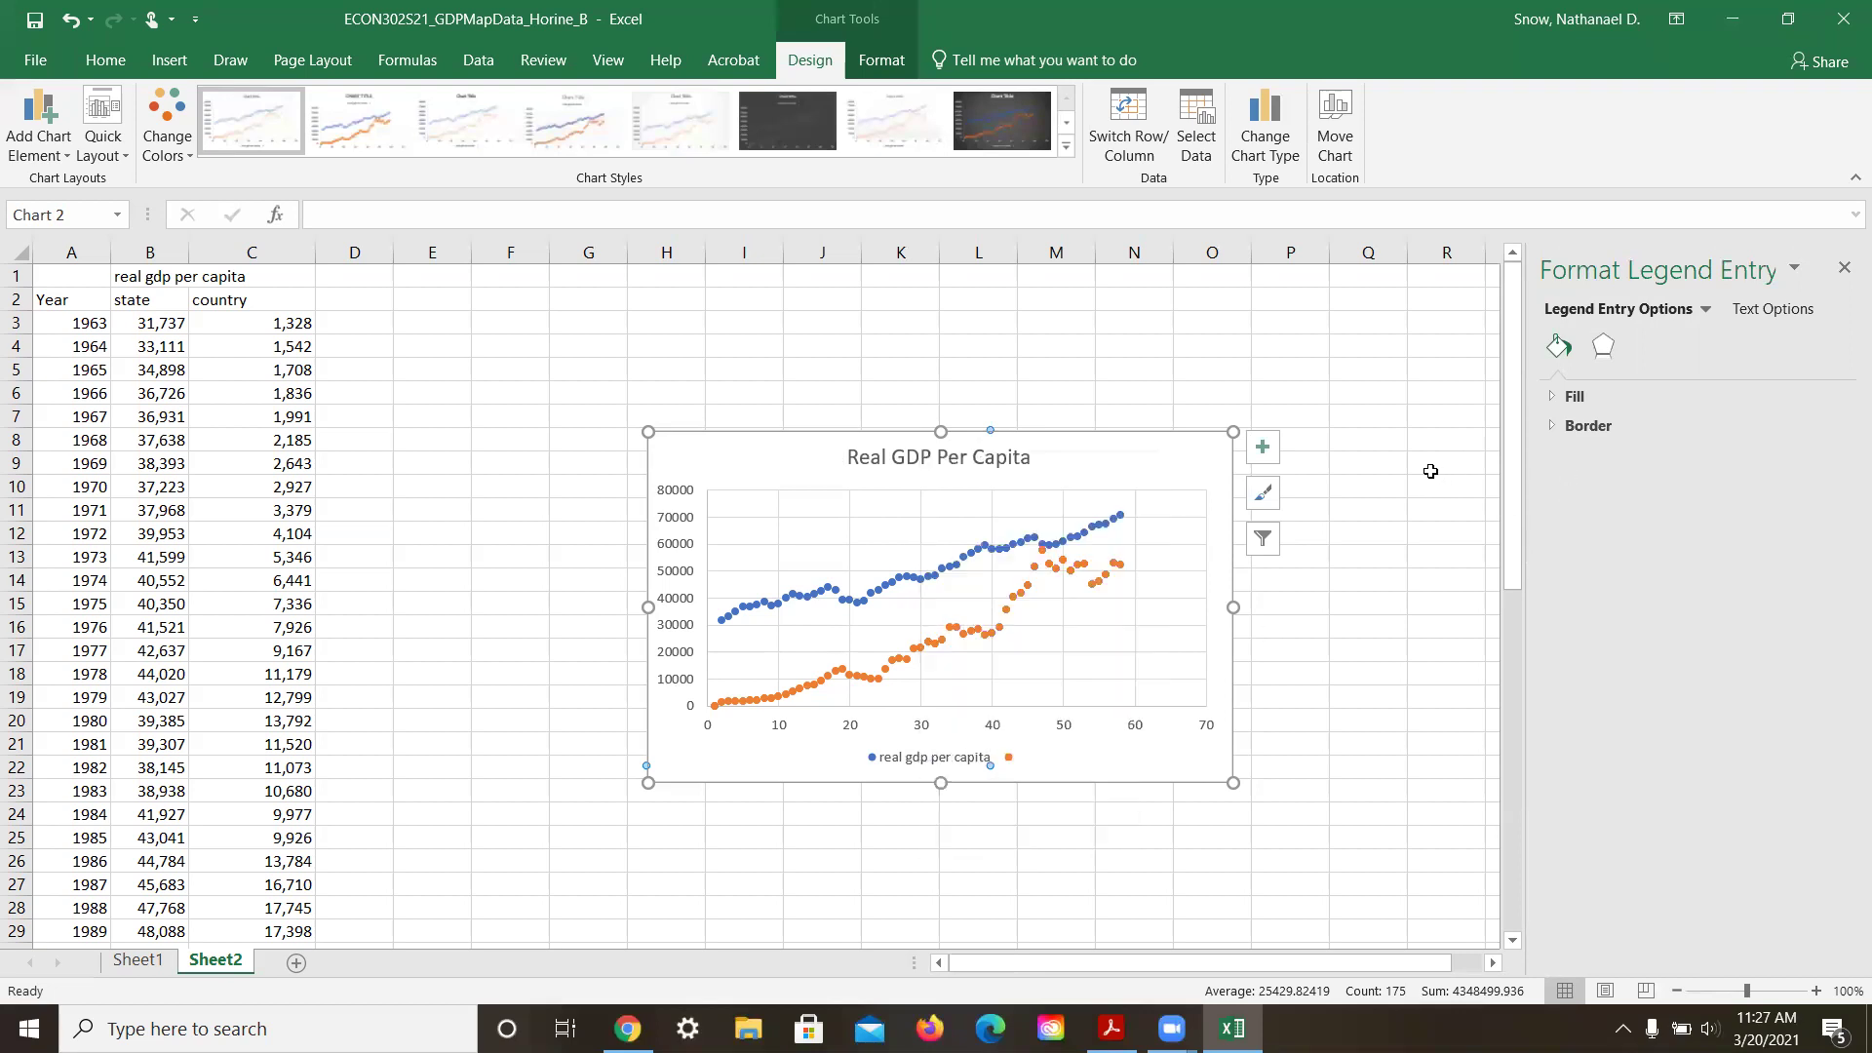
{"action": "left_click", "coordinate": [943, 765]}
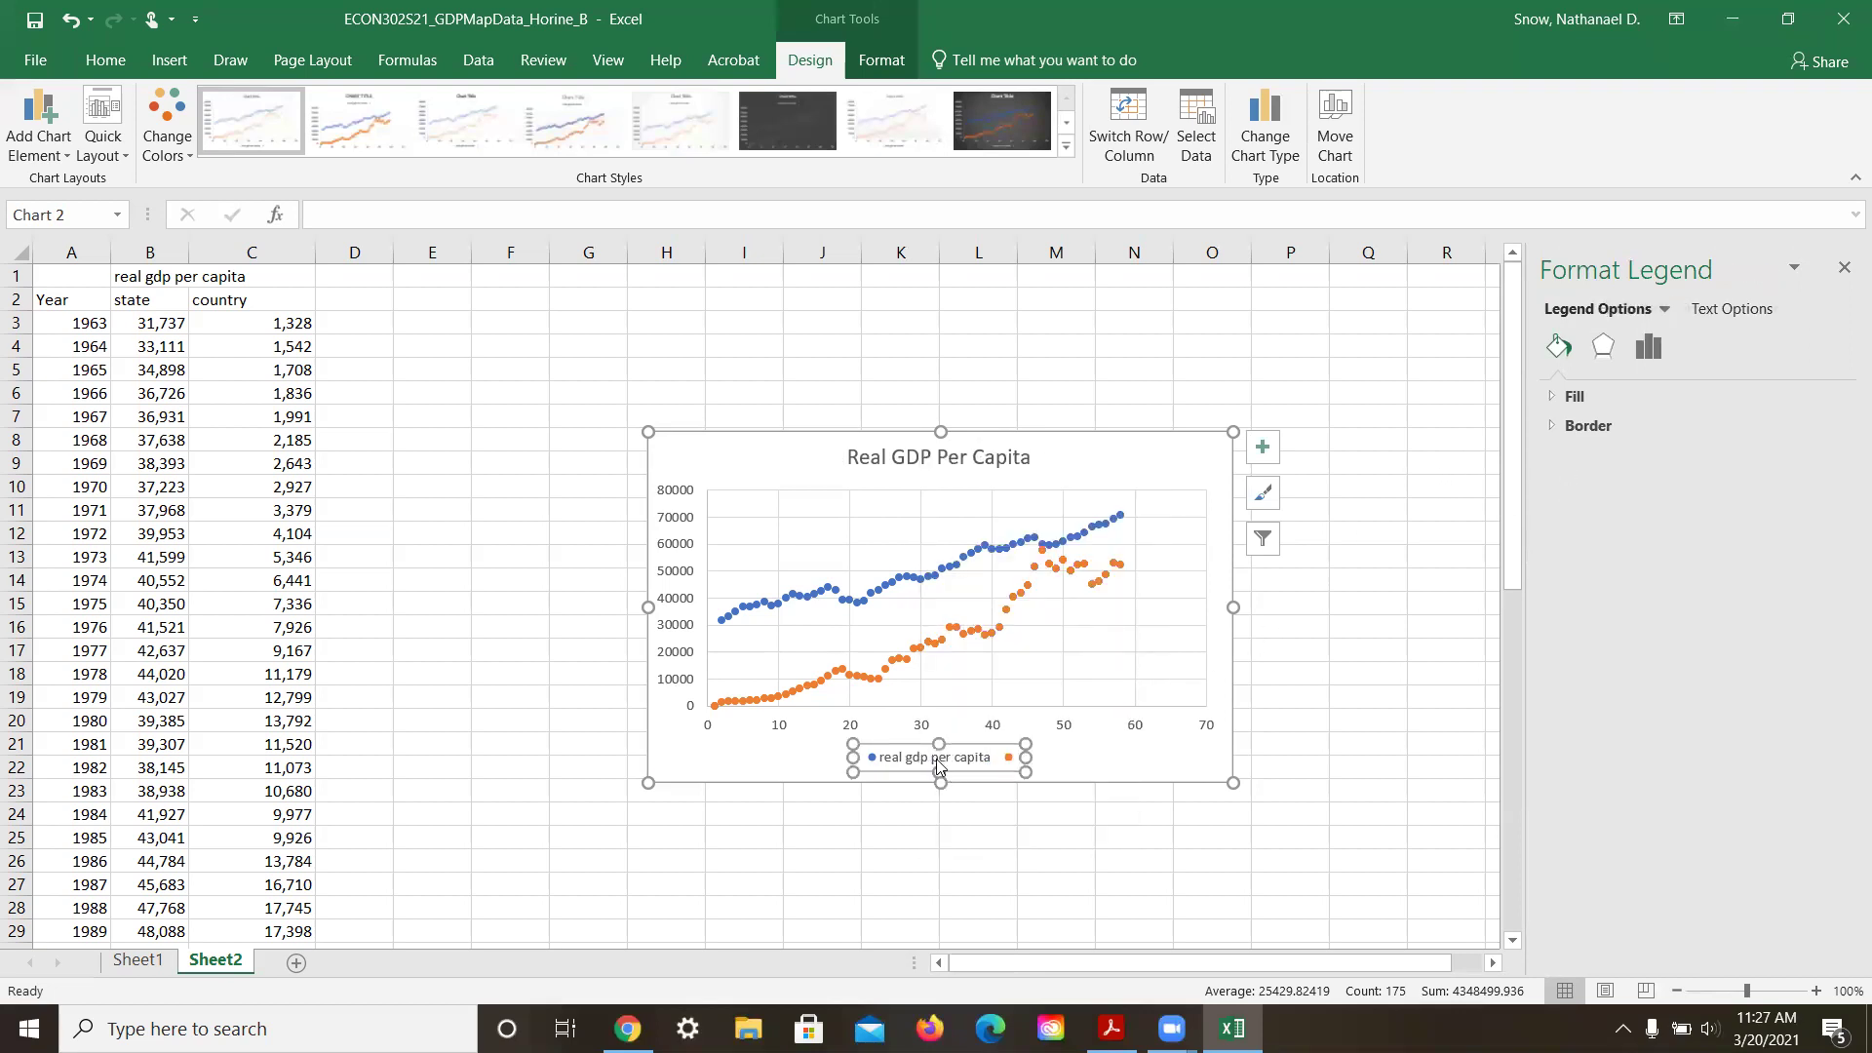
{"action": "left_click", "coordinate": [777, 722]}
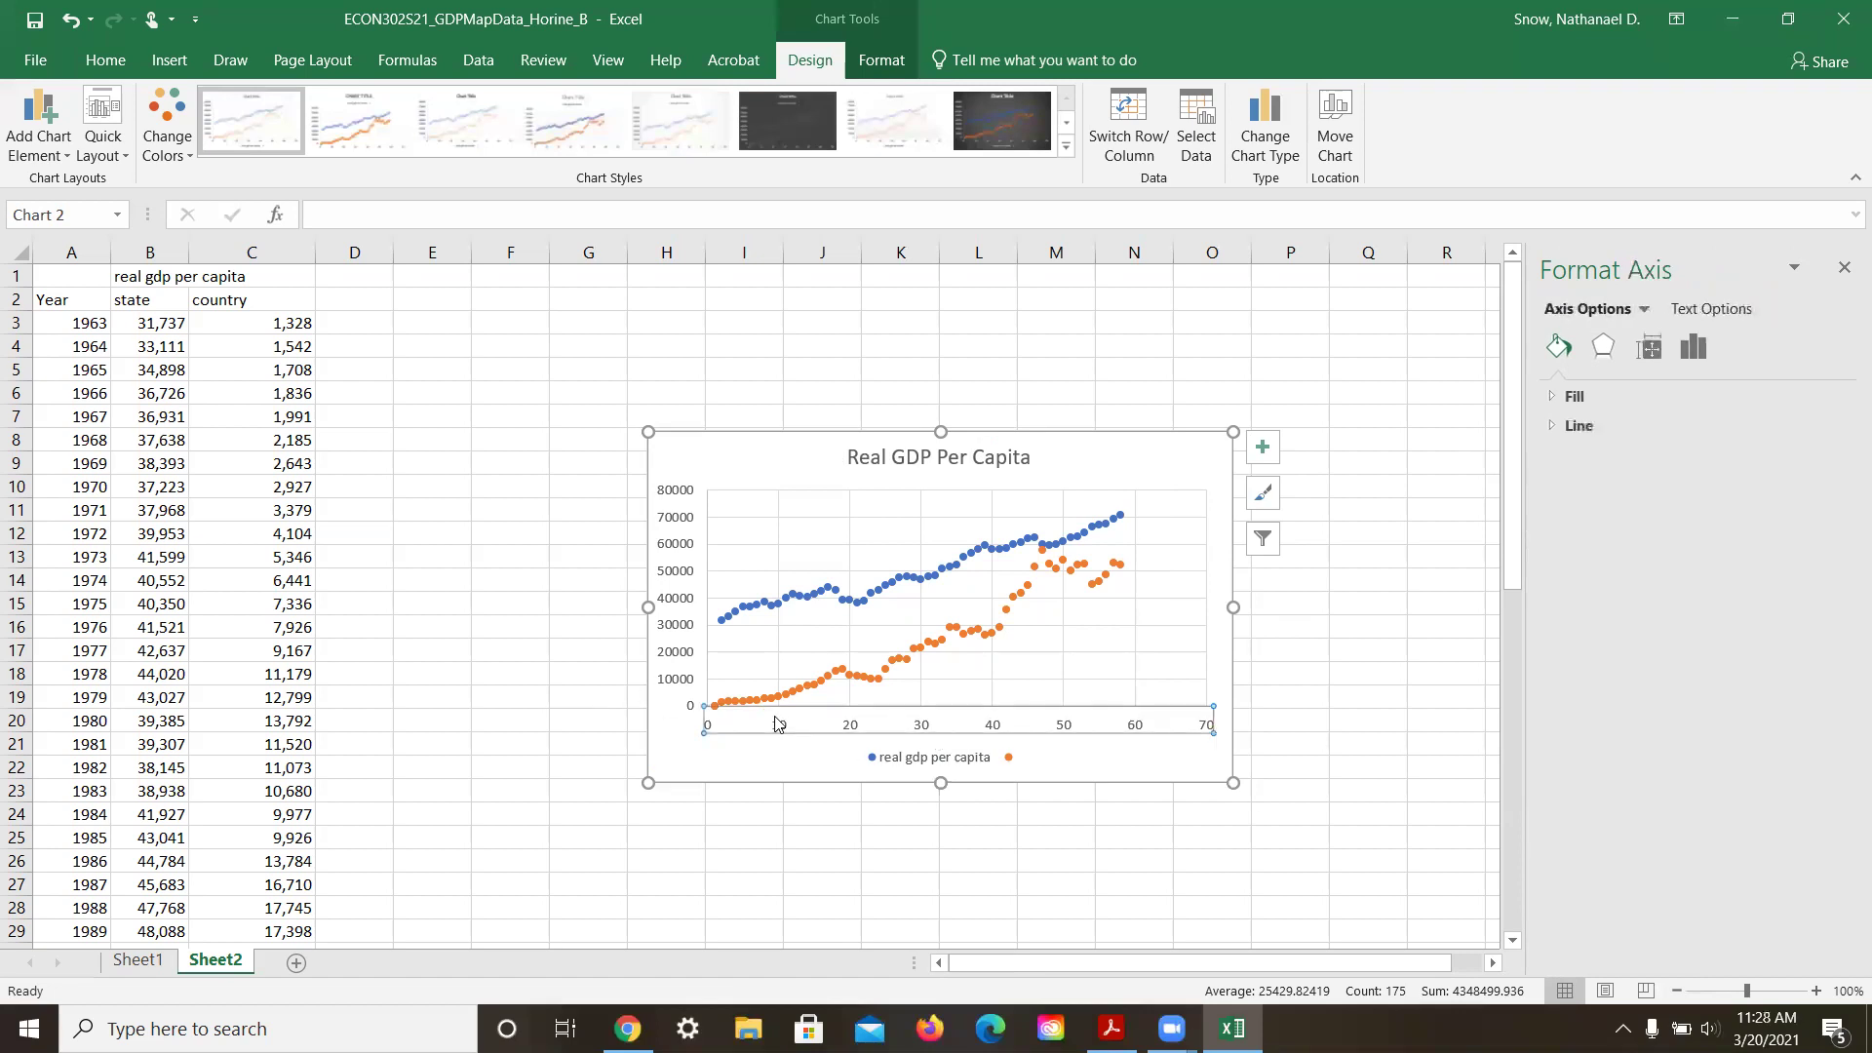
{"action": "left_click", "coordinate": [815, 644]}
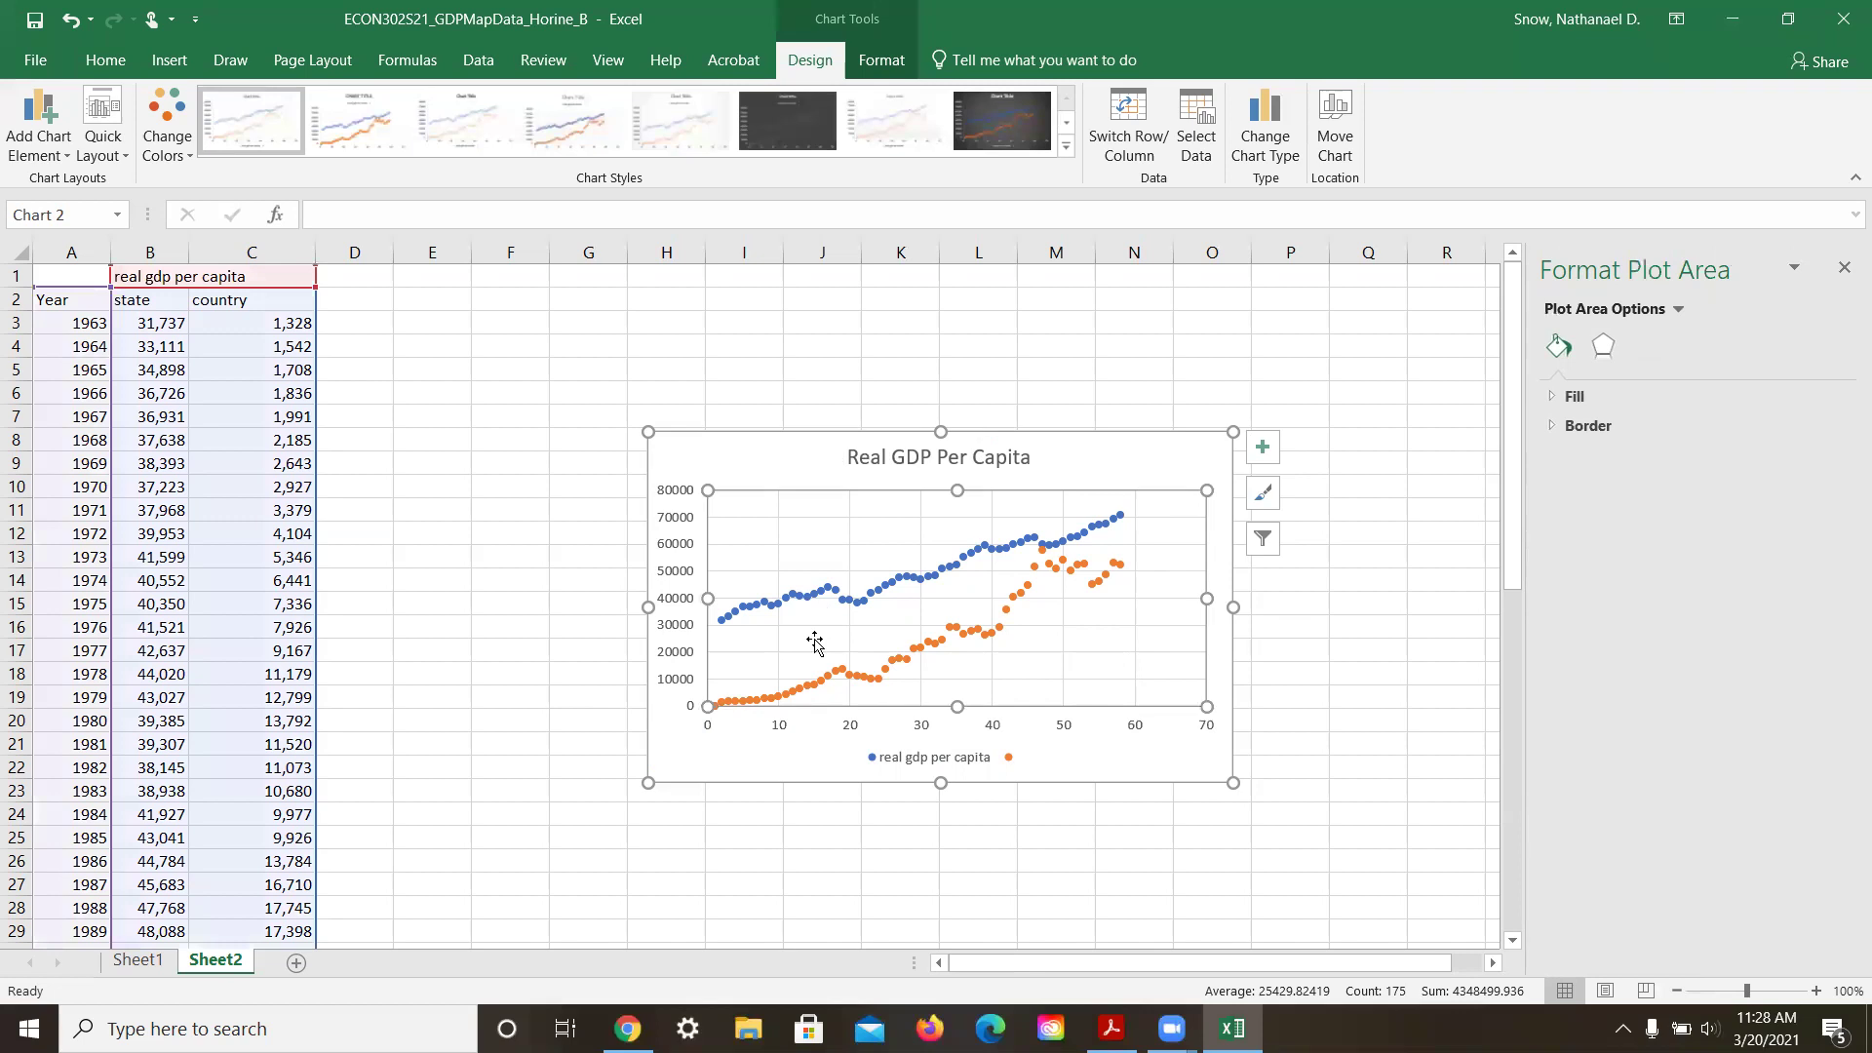
{"action": "right_click", "coordinate": [814, 646]}
{"action": "left_click", "coordinate": [887, 776]}
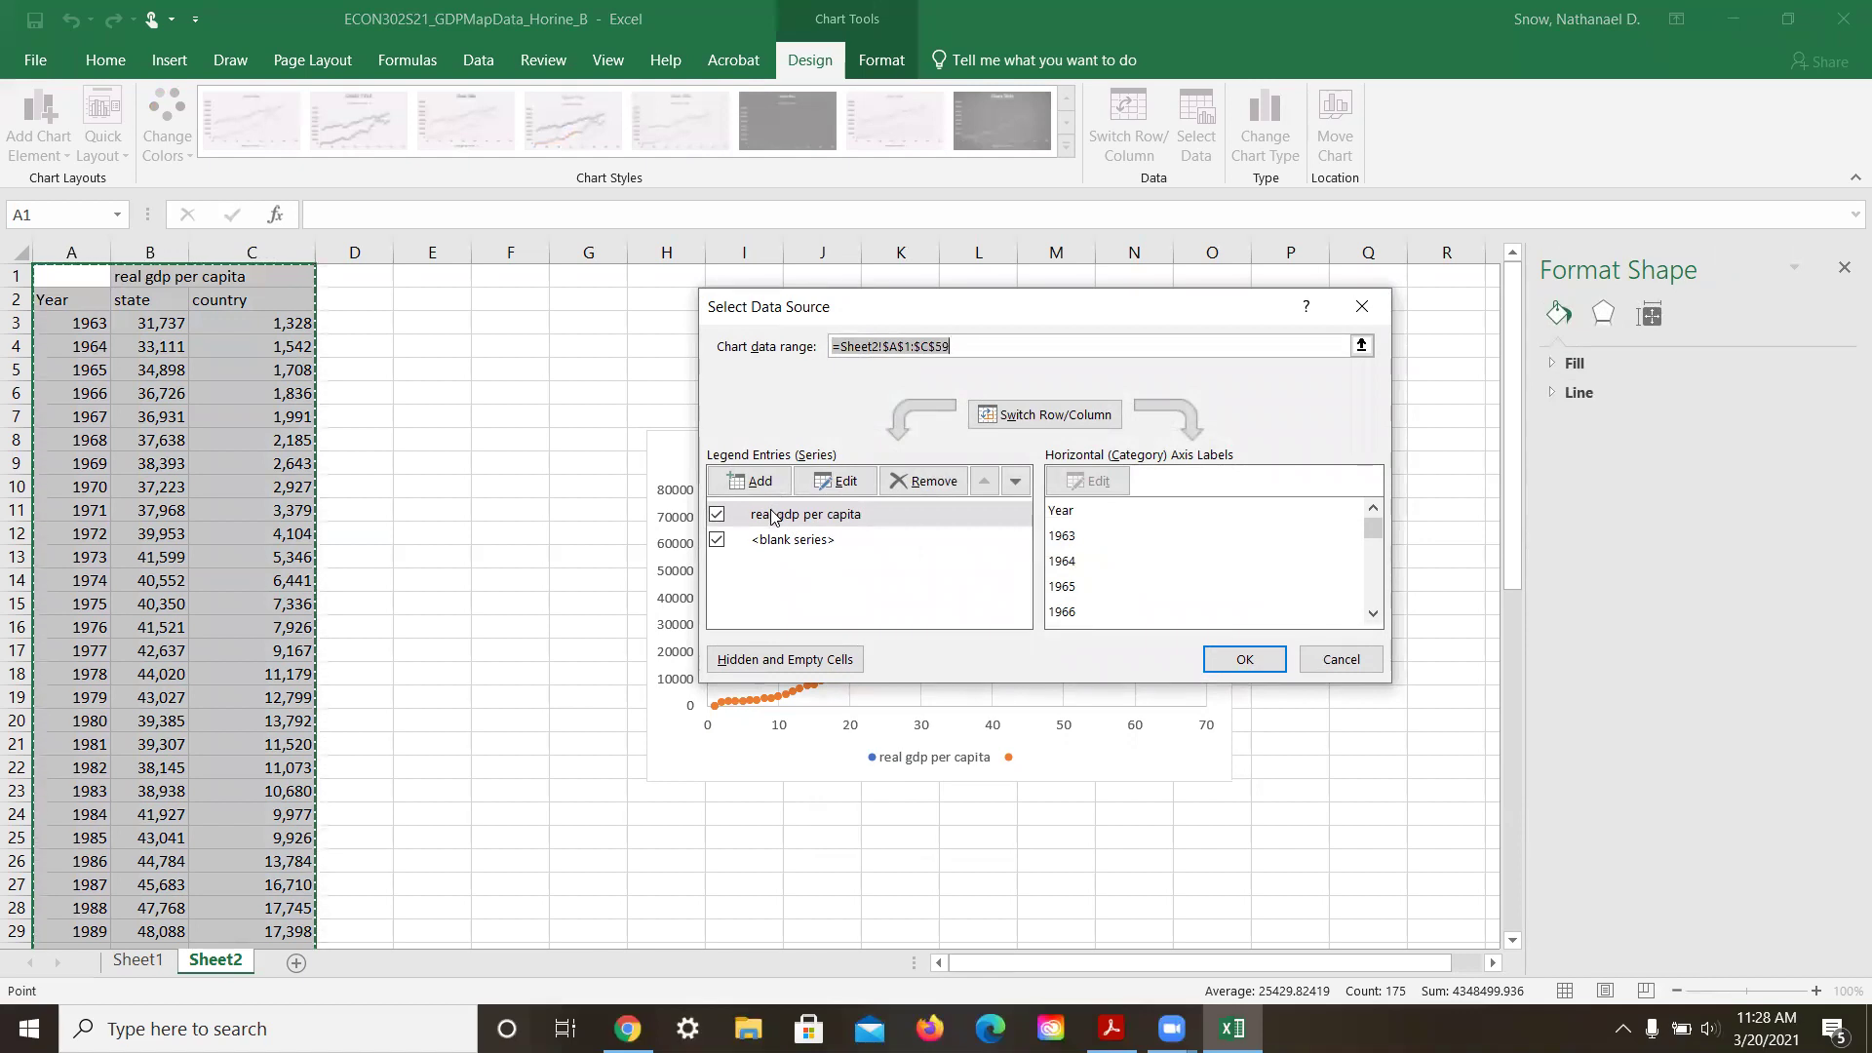
Step: Add a new series named from the 'state' header in cell B2
{"action": "left_click", "coordinate": [771, 514]}
{"action": "left_click", "coordinate": [751, 481]}
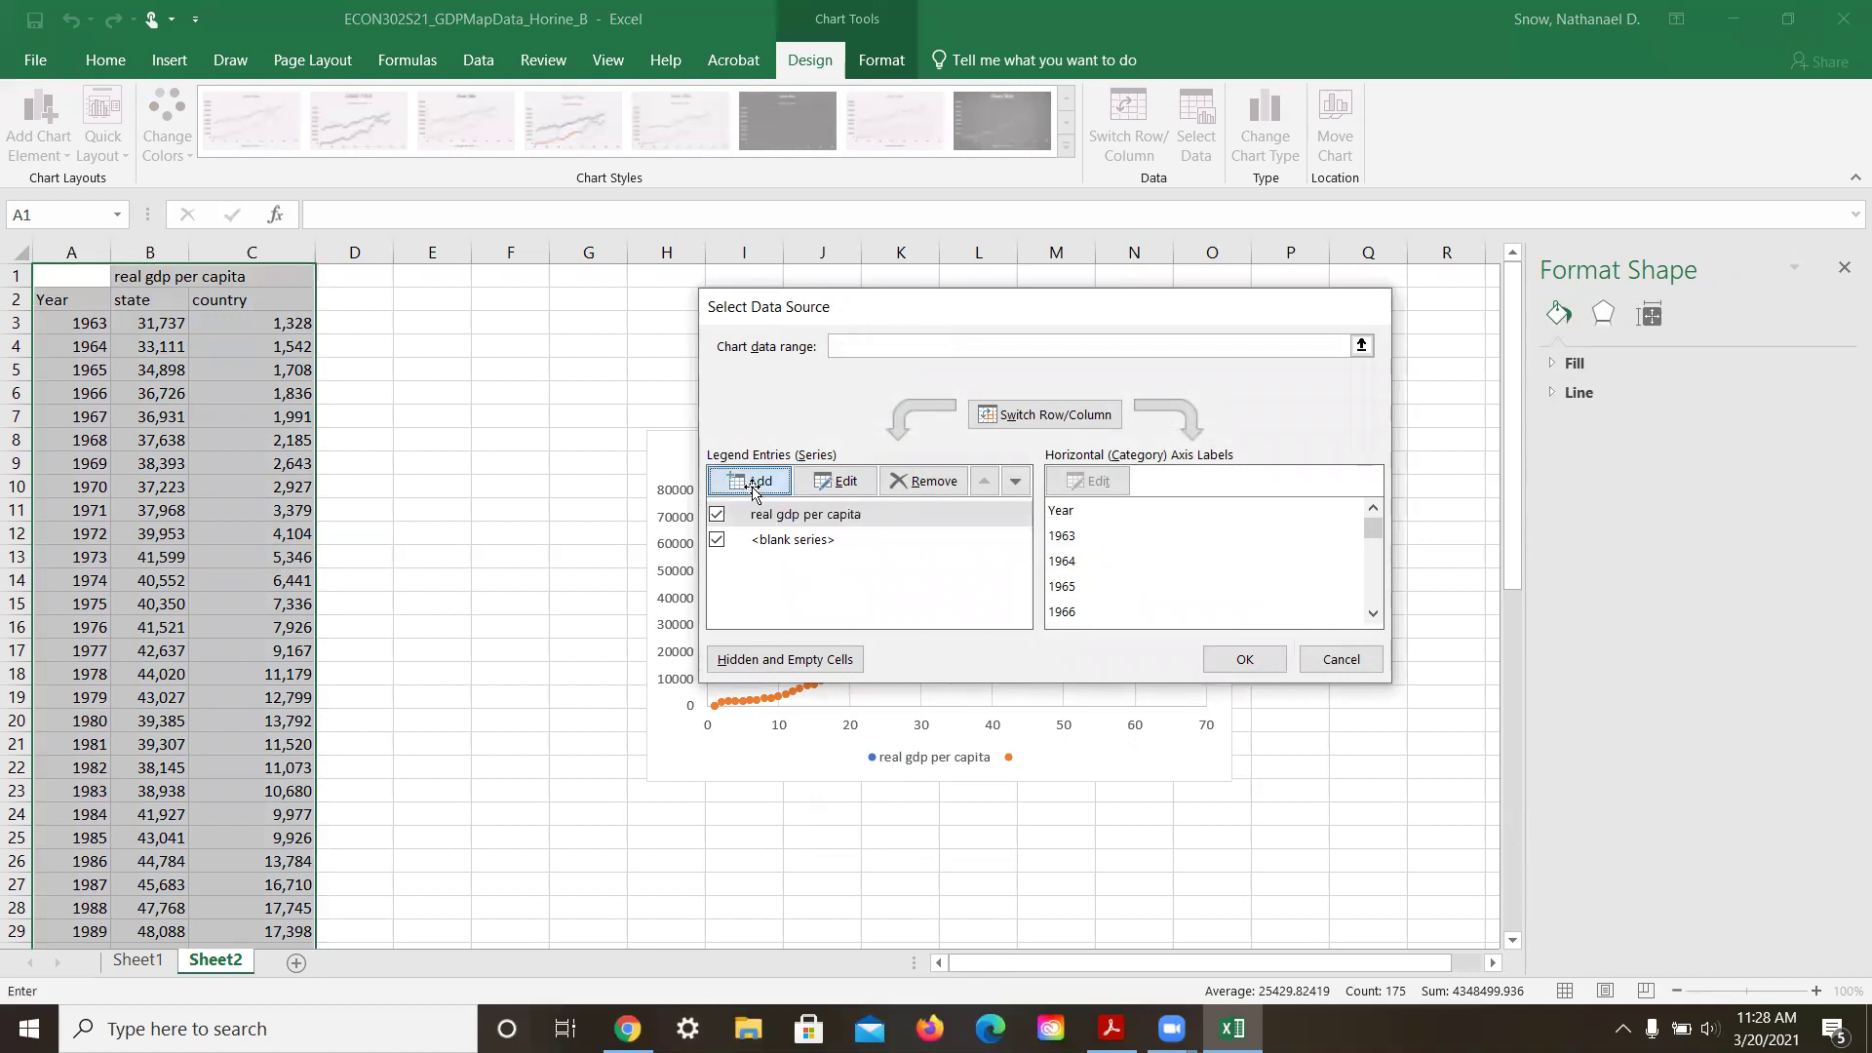
{"action": "left_click", "coordinate": [1097, 445]}
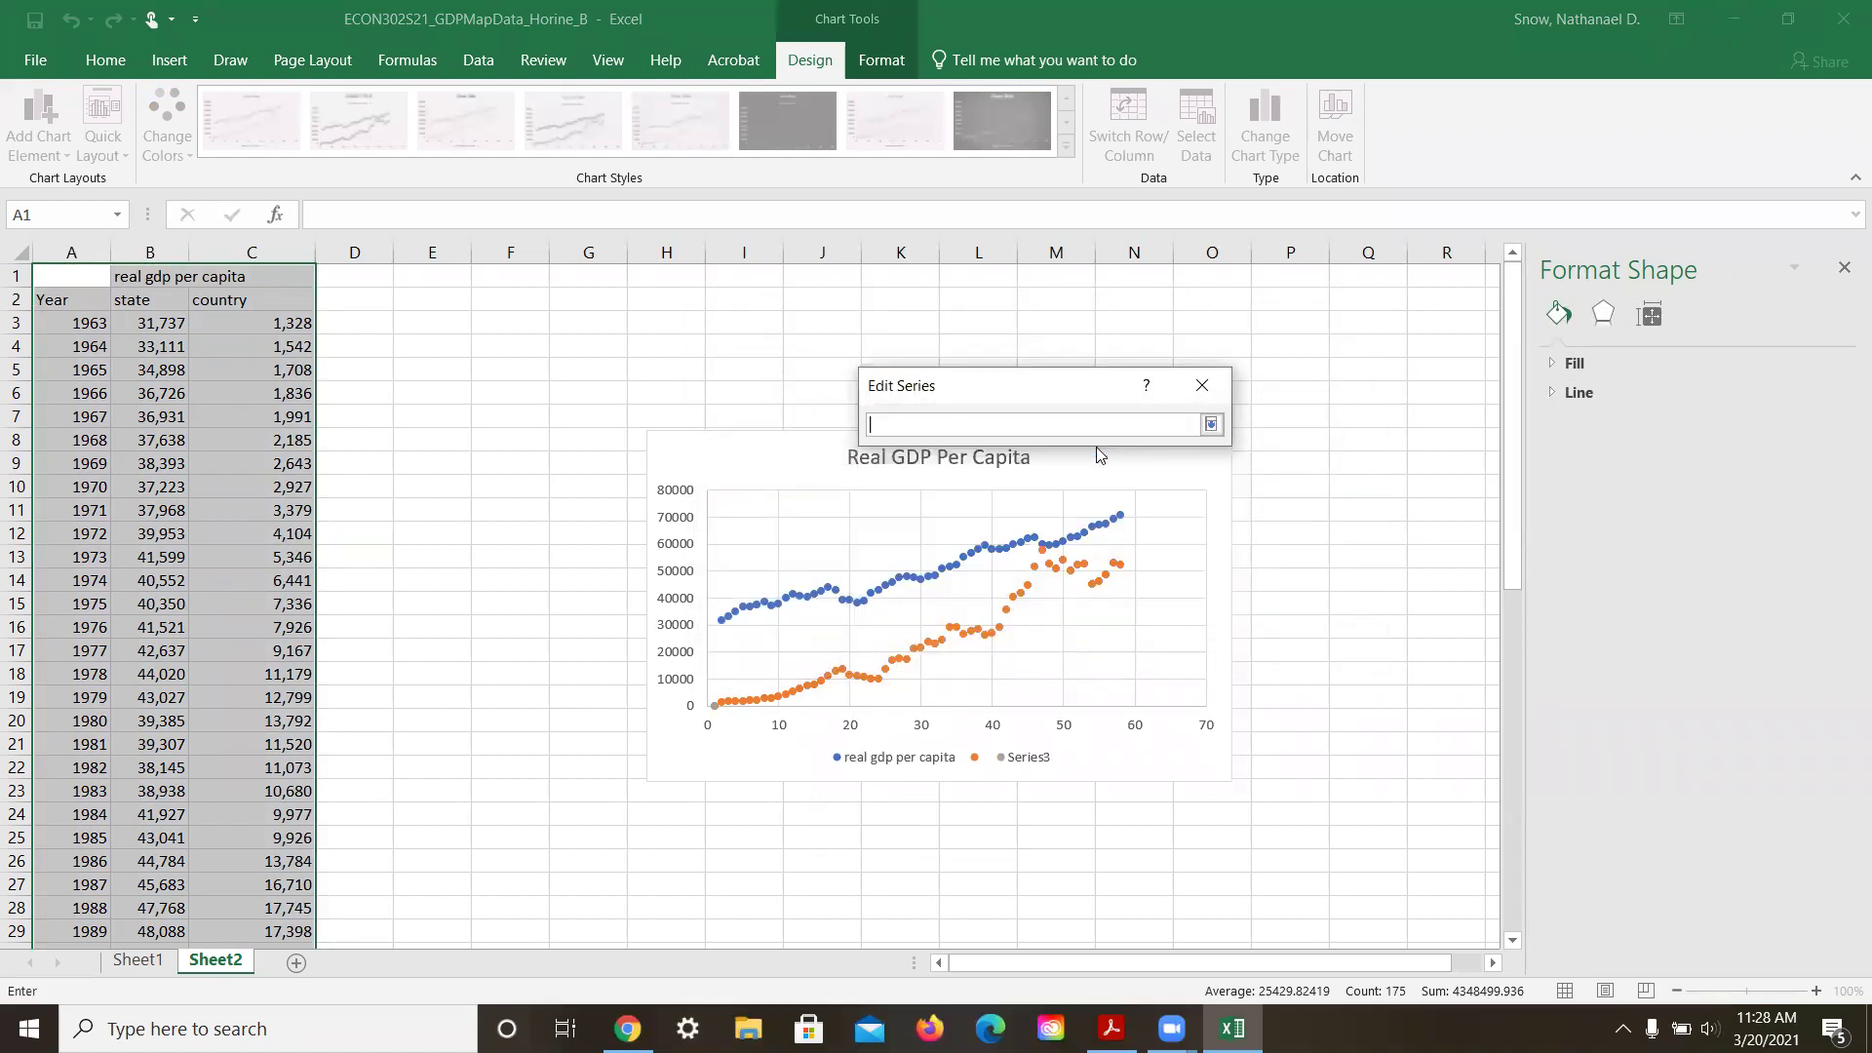
{"action": "left_click", "coordinate": [147, 302]}
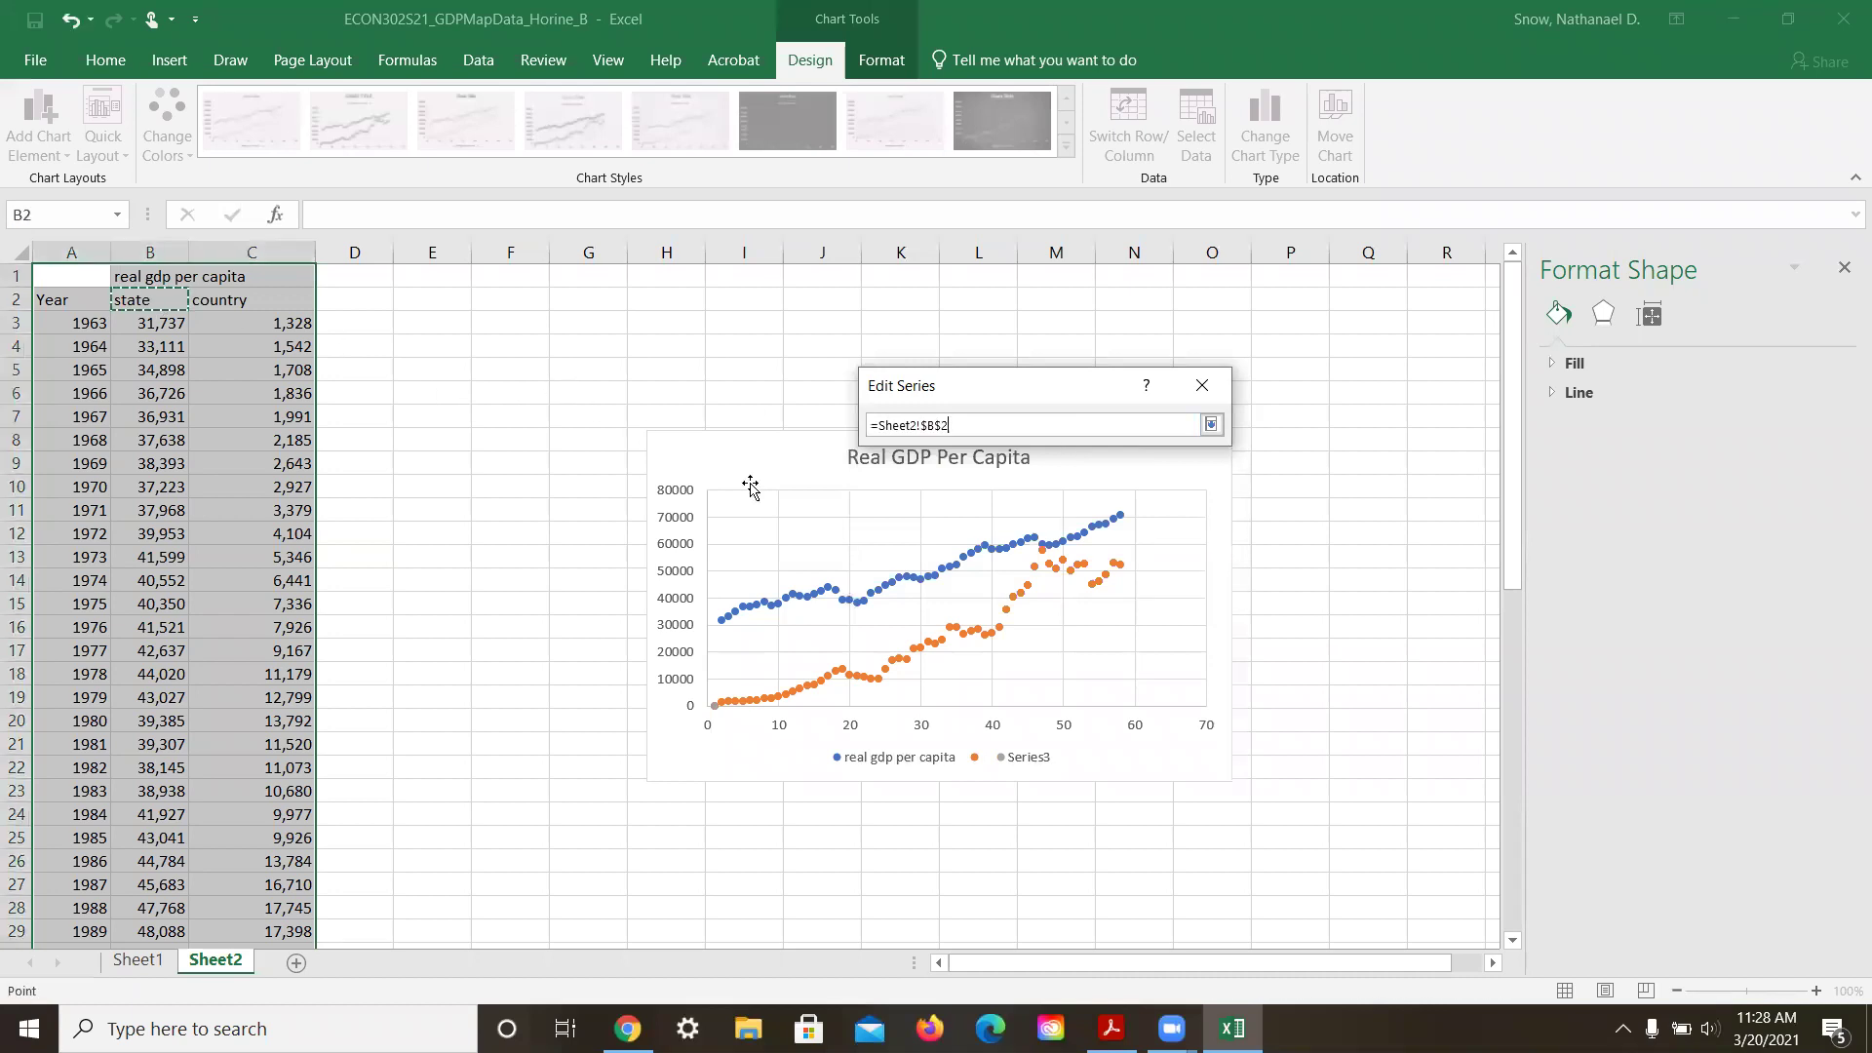
{"action": "left_click", "coordinate": [1211, 424]}
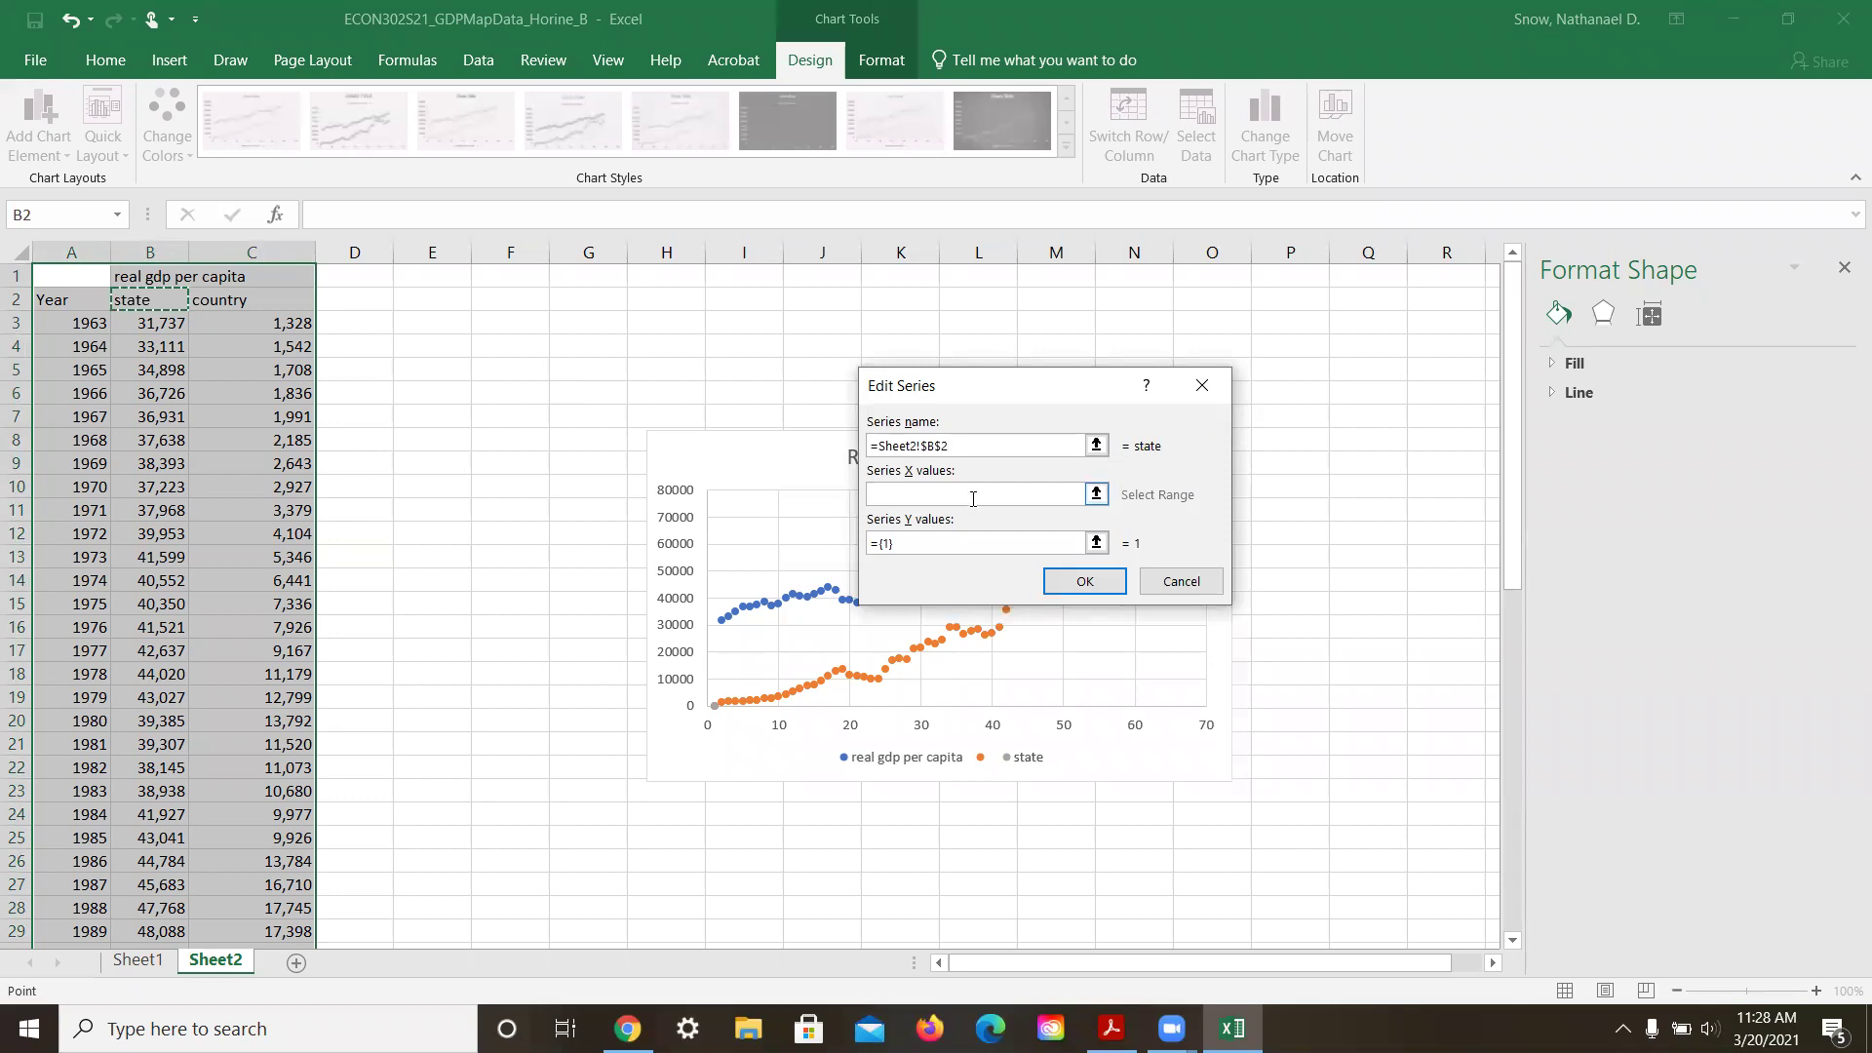
Step: Set the state series X values to the years in A3:A59
{"action": "left_click", "coordinate": [1096, 496]}
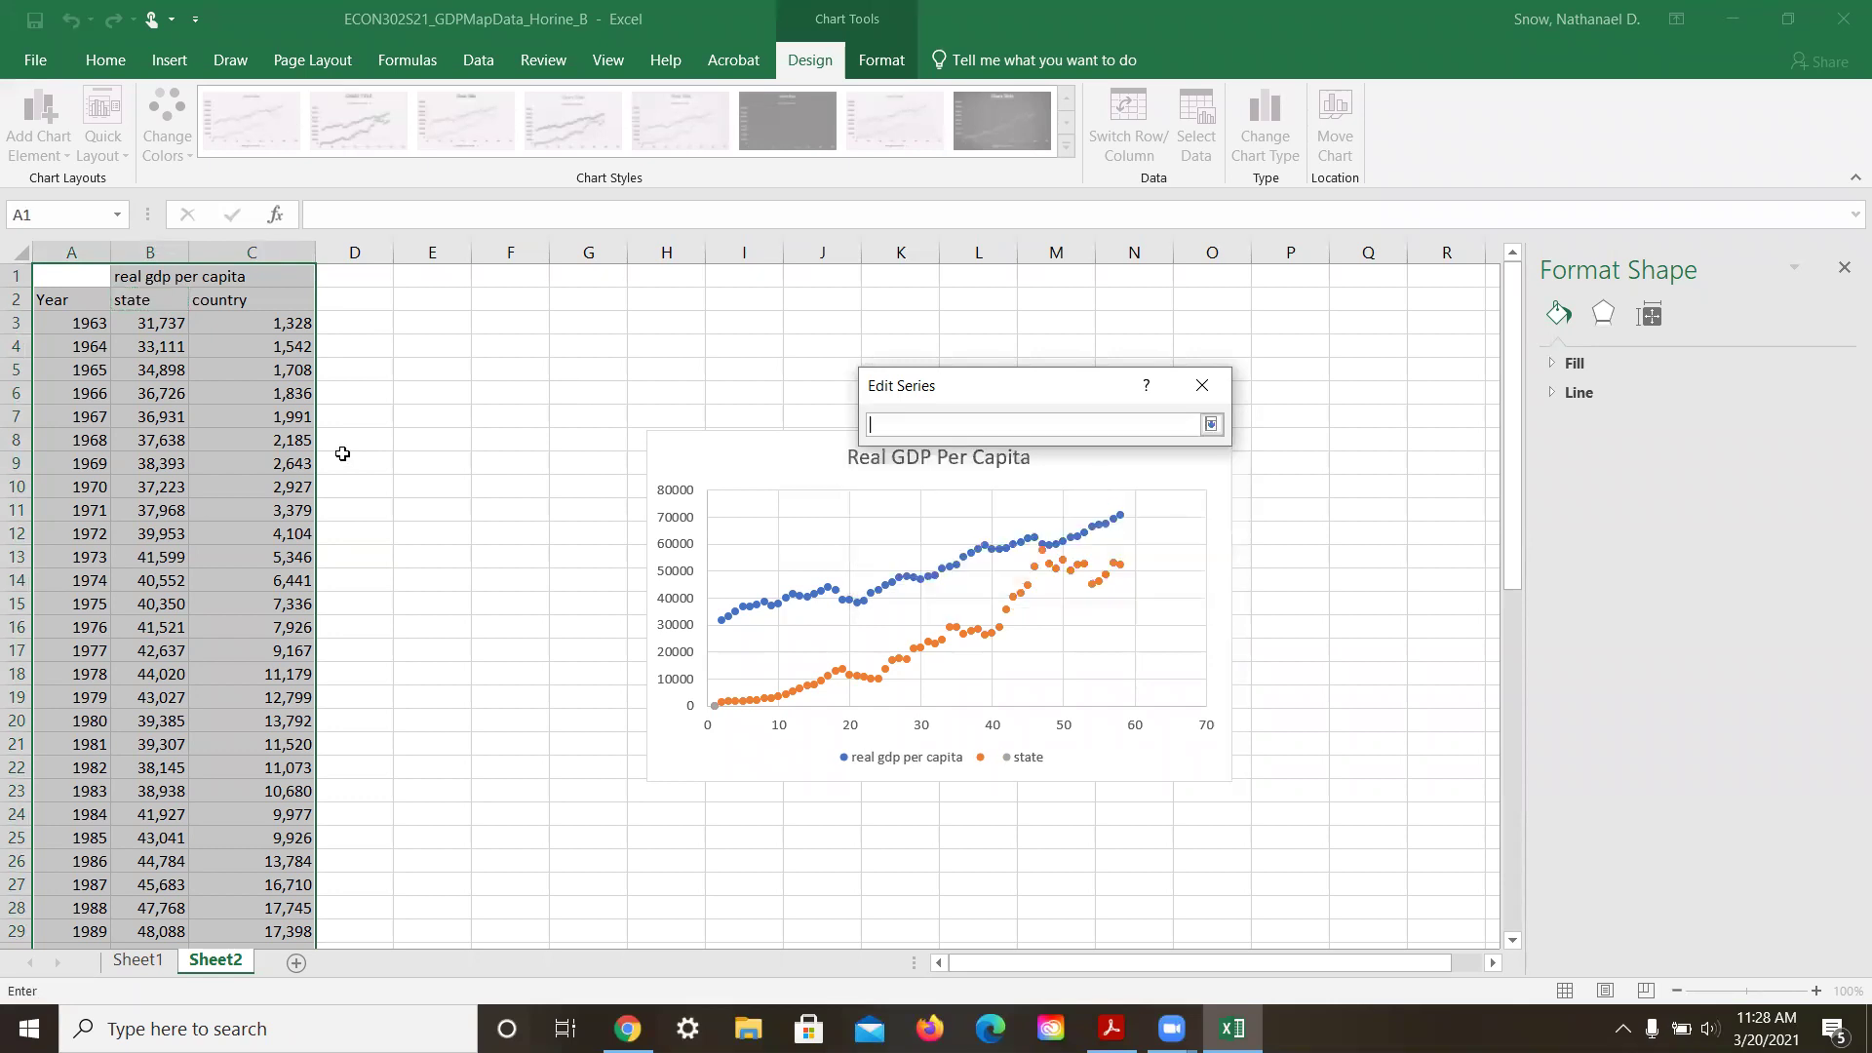
{"action": "left_click", "coordinate": [82, 325]}
{"action": "scroll", "coordinate": [95, 632], "scroll_direction": "down", "scroll_amount": 3}
{"action": "scroll", "coordinate": [94, 632], "scroll_direction": "down", "scroll_amount": 9}
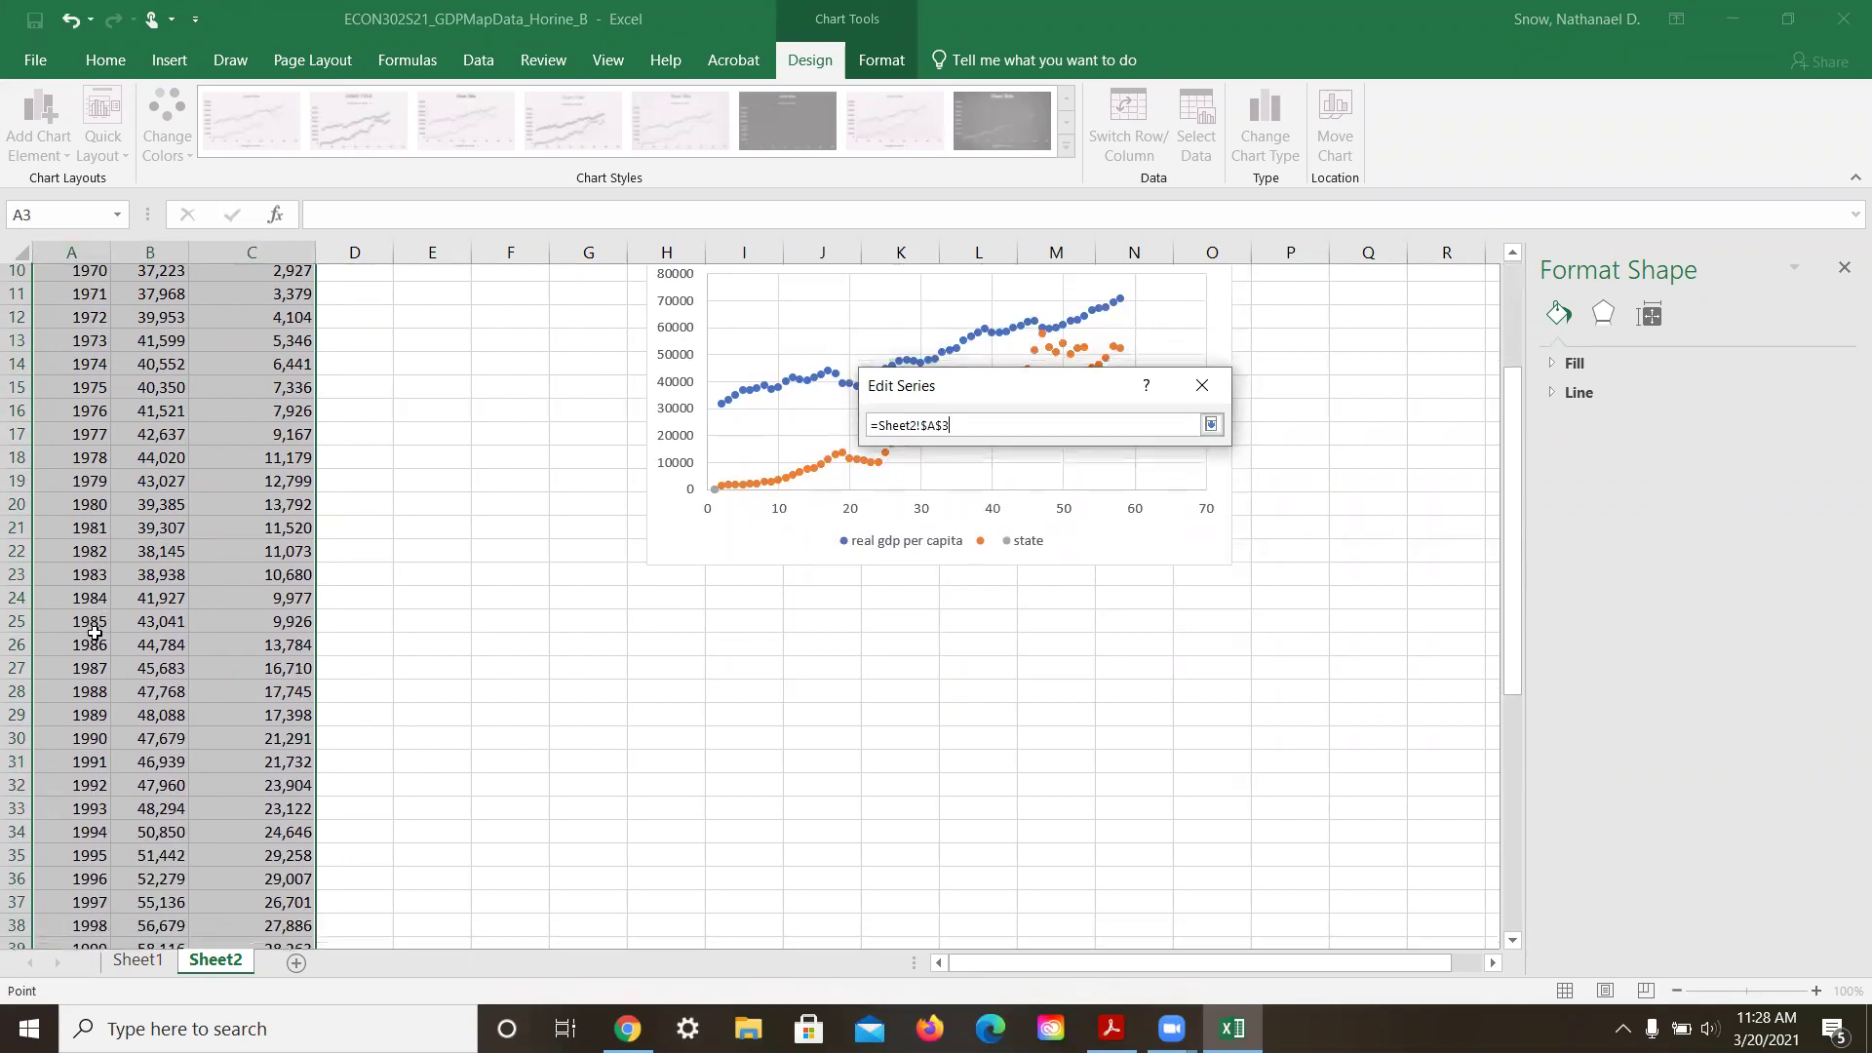
{"action": "left_click", "coordinate": [75, 788], "text": "shift"}
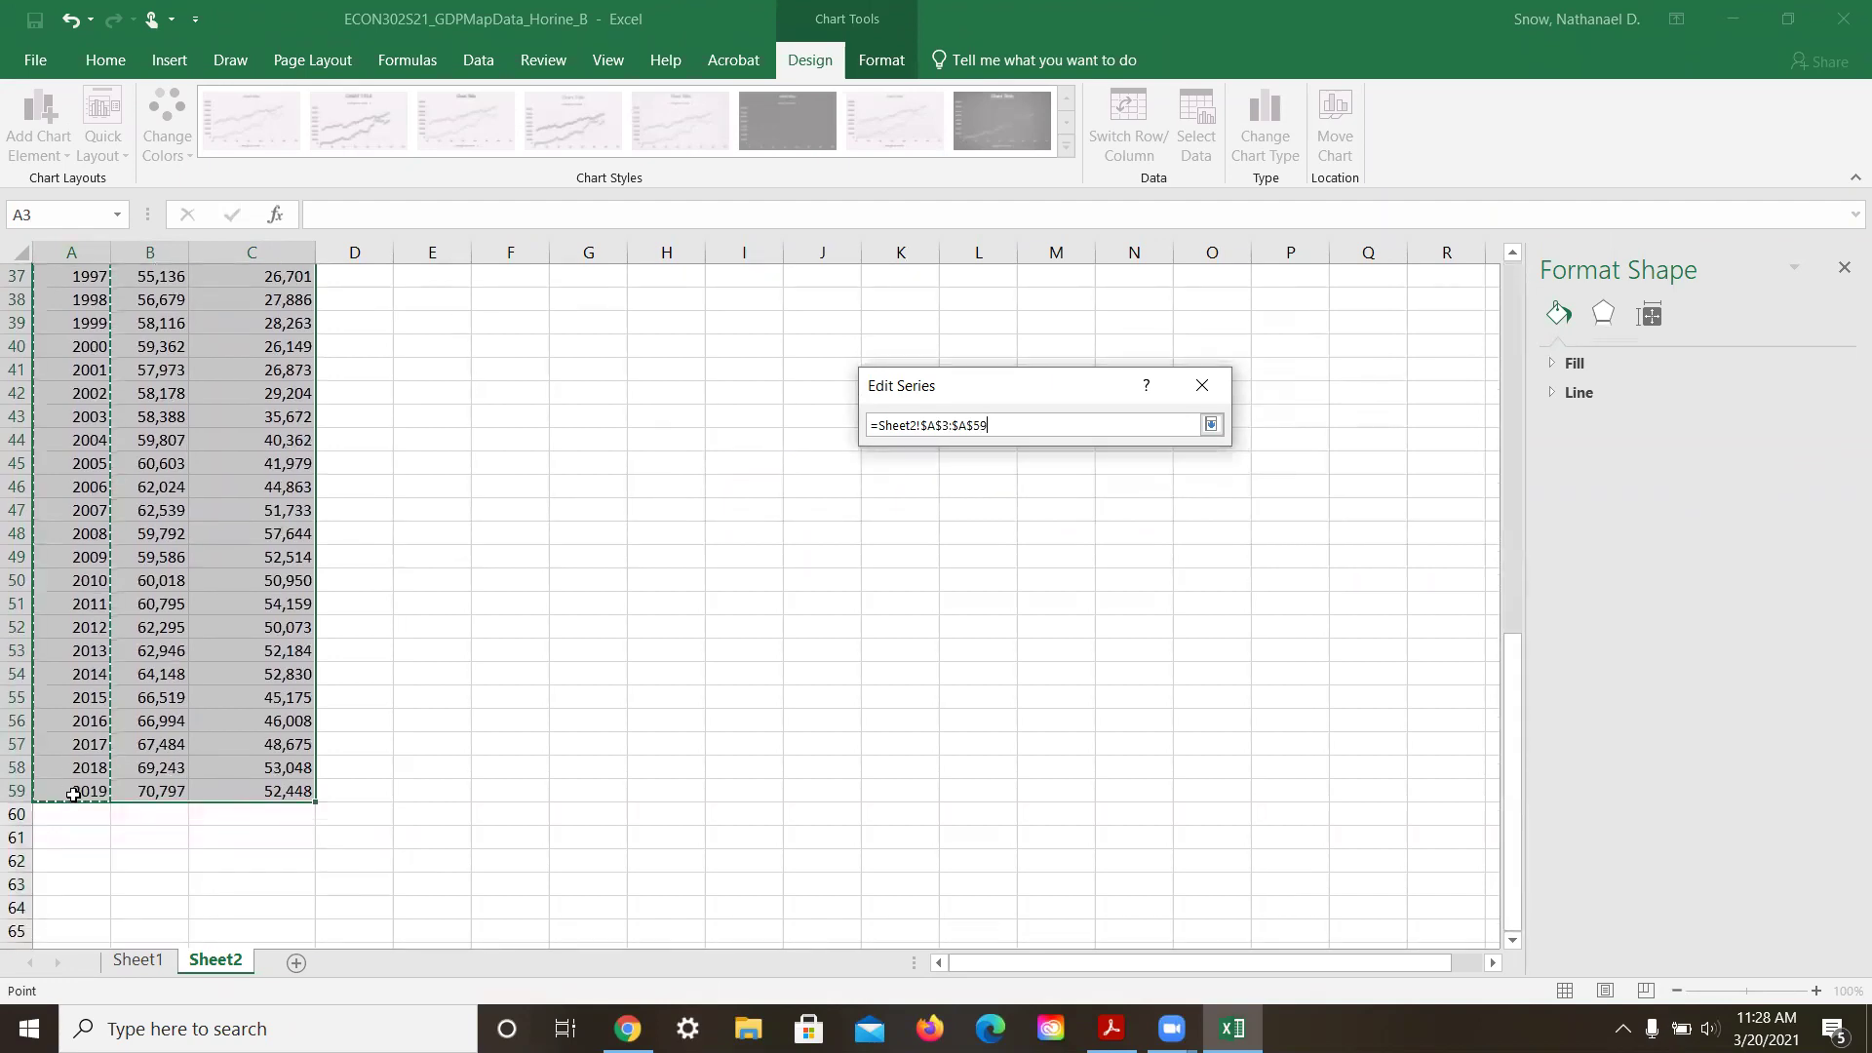
{"action": "left_click", "coordinate": [1211, 424]}
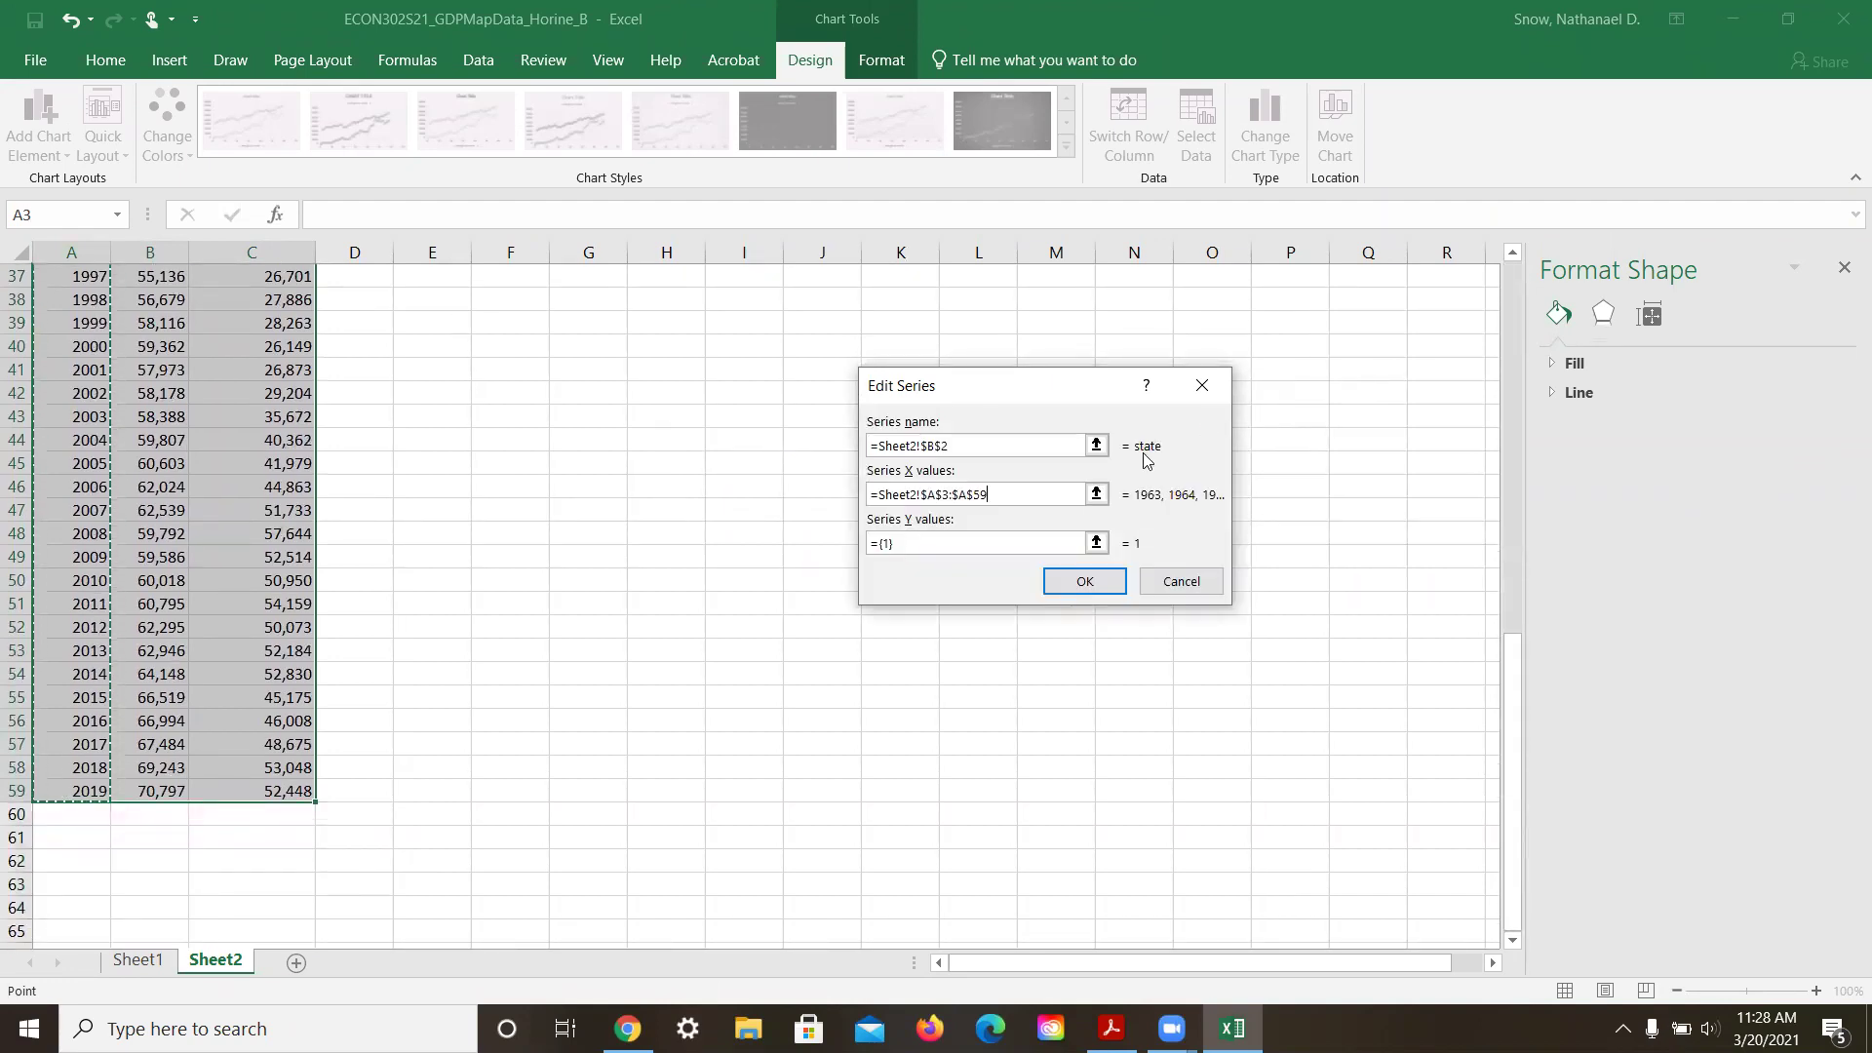
Step: Set the state series Y values to B3:B59
{"action": "left_click", "coordinate": [1107, 536]}
{"action": "scroll", "coordinate": [521, 479], "scroll_direction": "up", "scroll_amount": 12}
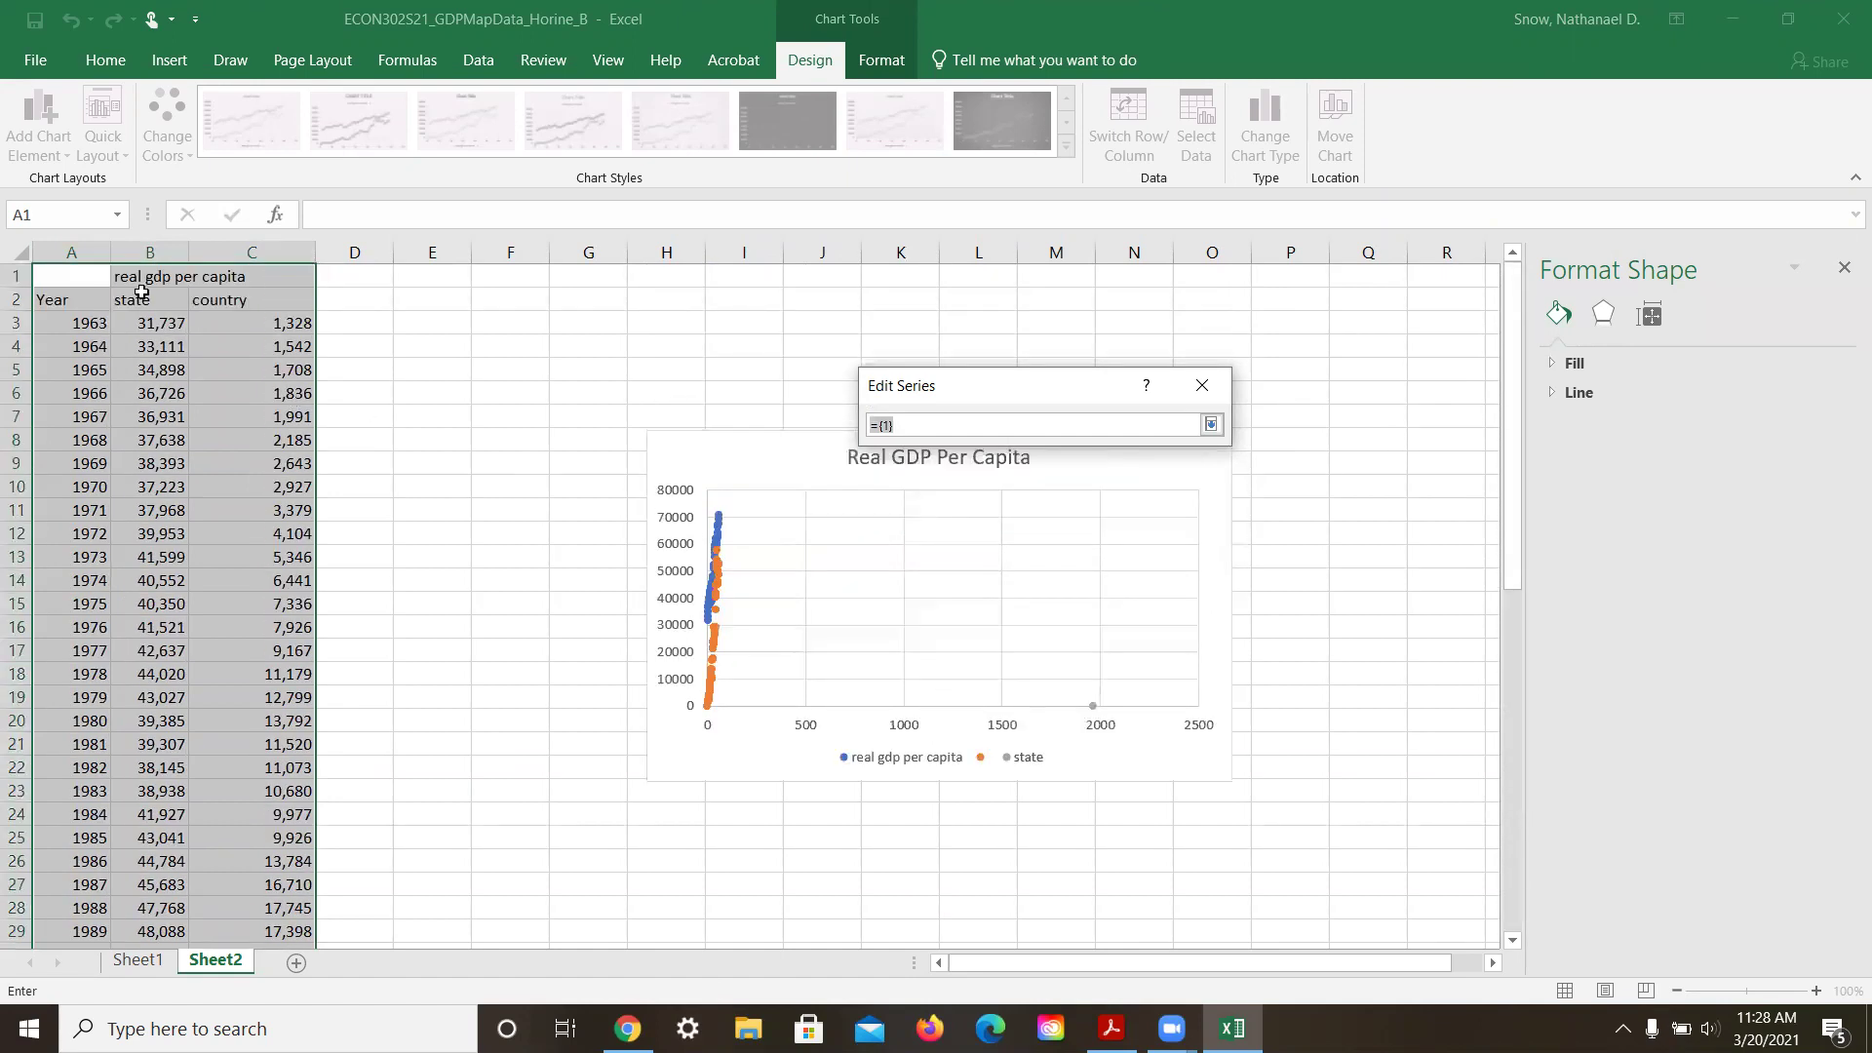
{"action": "left_click", "coordinate": [154, 322]}
{"action": "scroll", "coordinate": [186, 581], "scroll_direction": "down", "scroll_amount": 9}
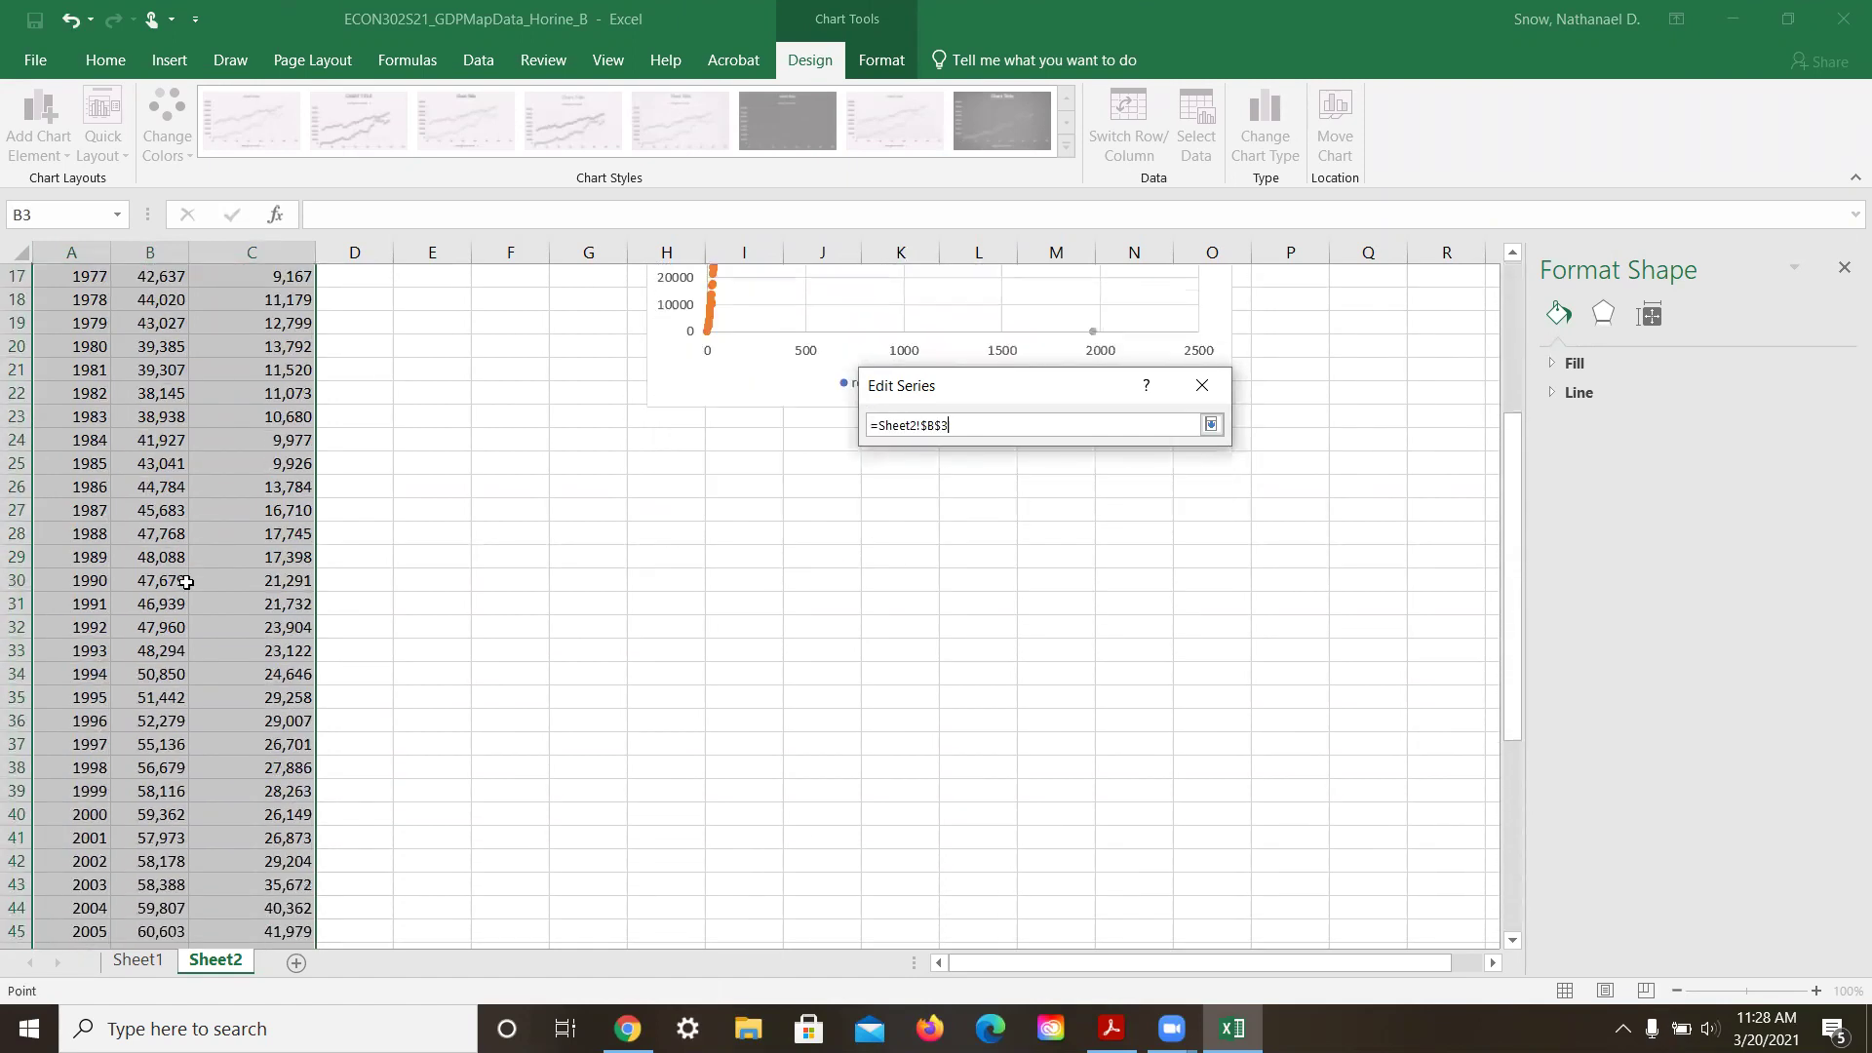
{"action": "scroll", "coordinate": [186, 581], "scroll_direction": "down", "scroll_amount": 5}
{"action": "left_click", "coordinate": [159, 604], "text": "shift"}
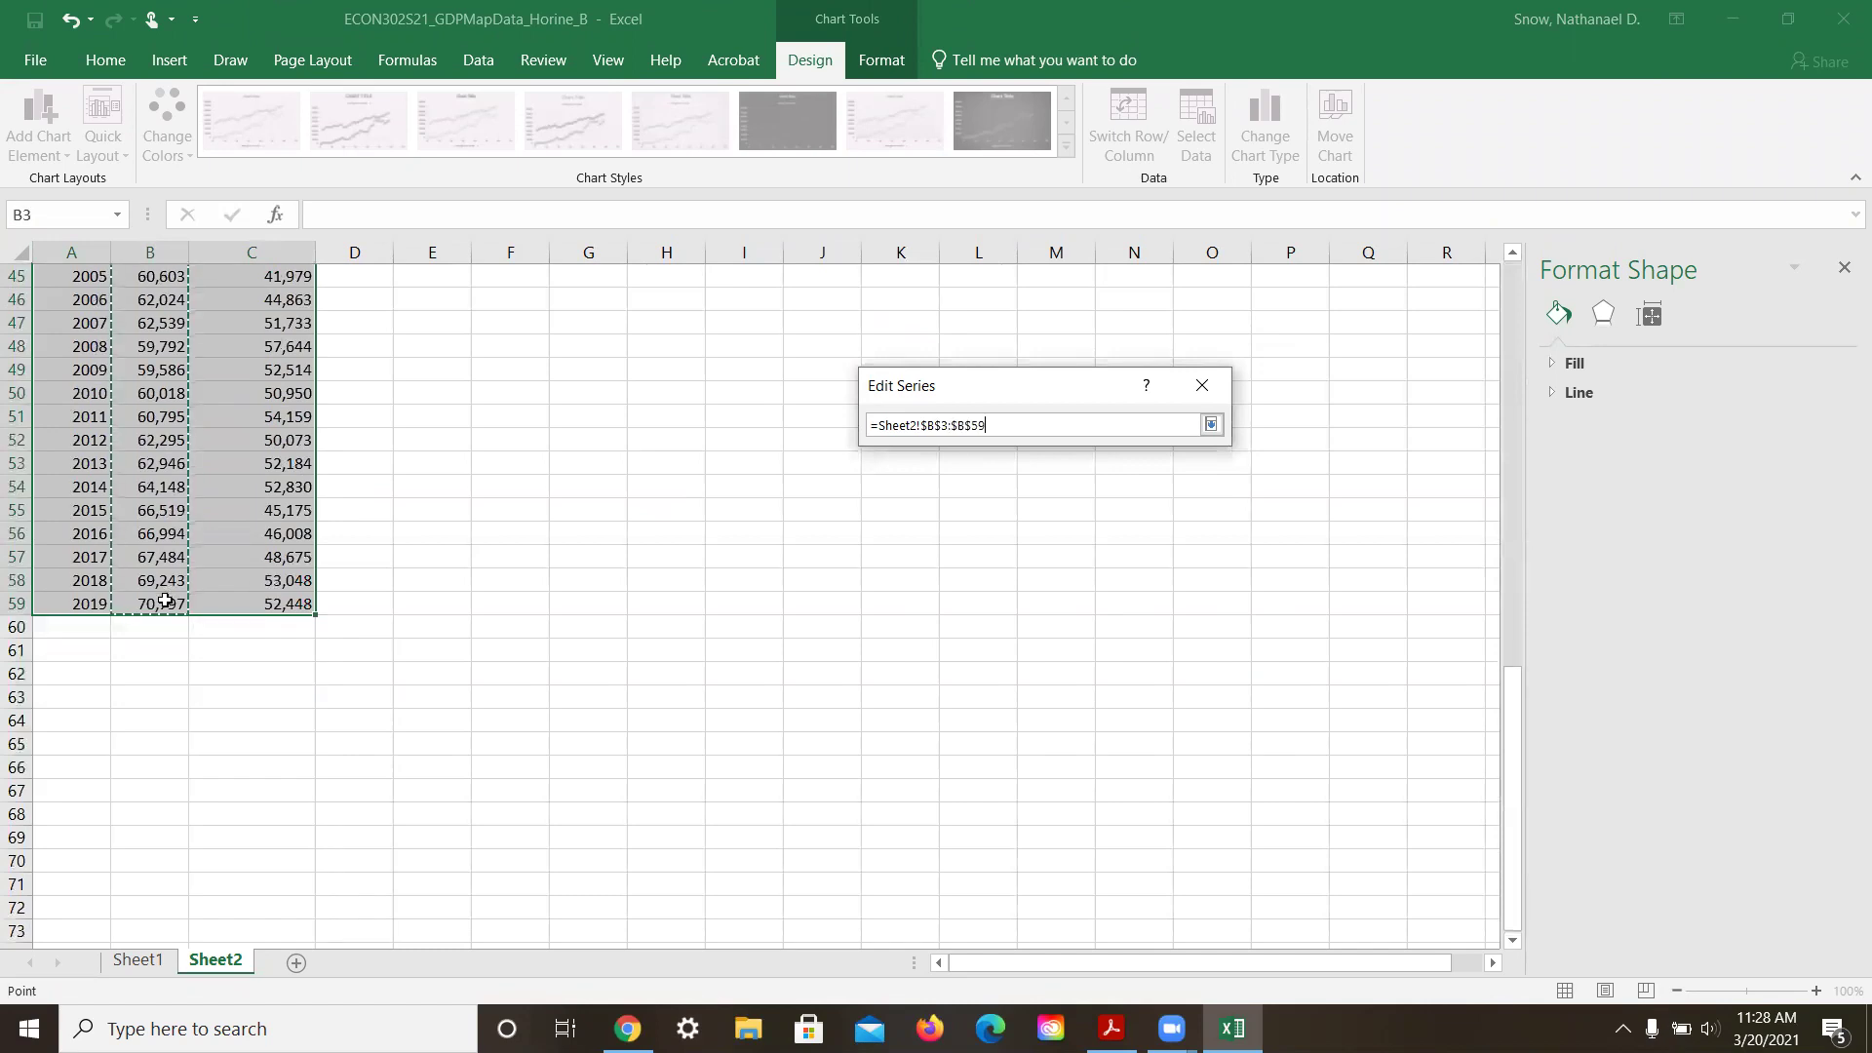
{"action": "left_click", "coordinate": [1211, 424]}
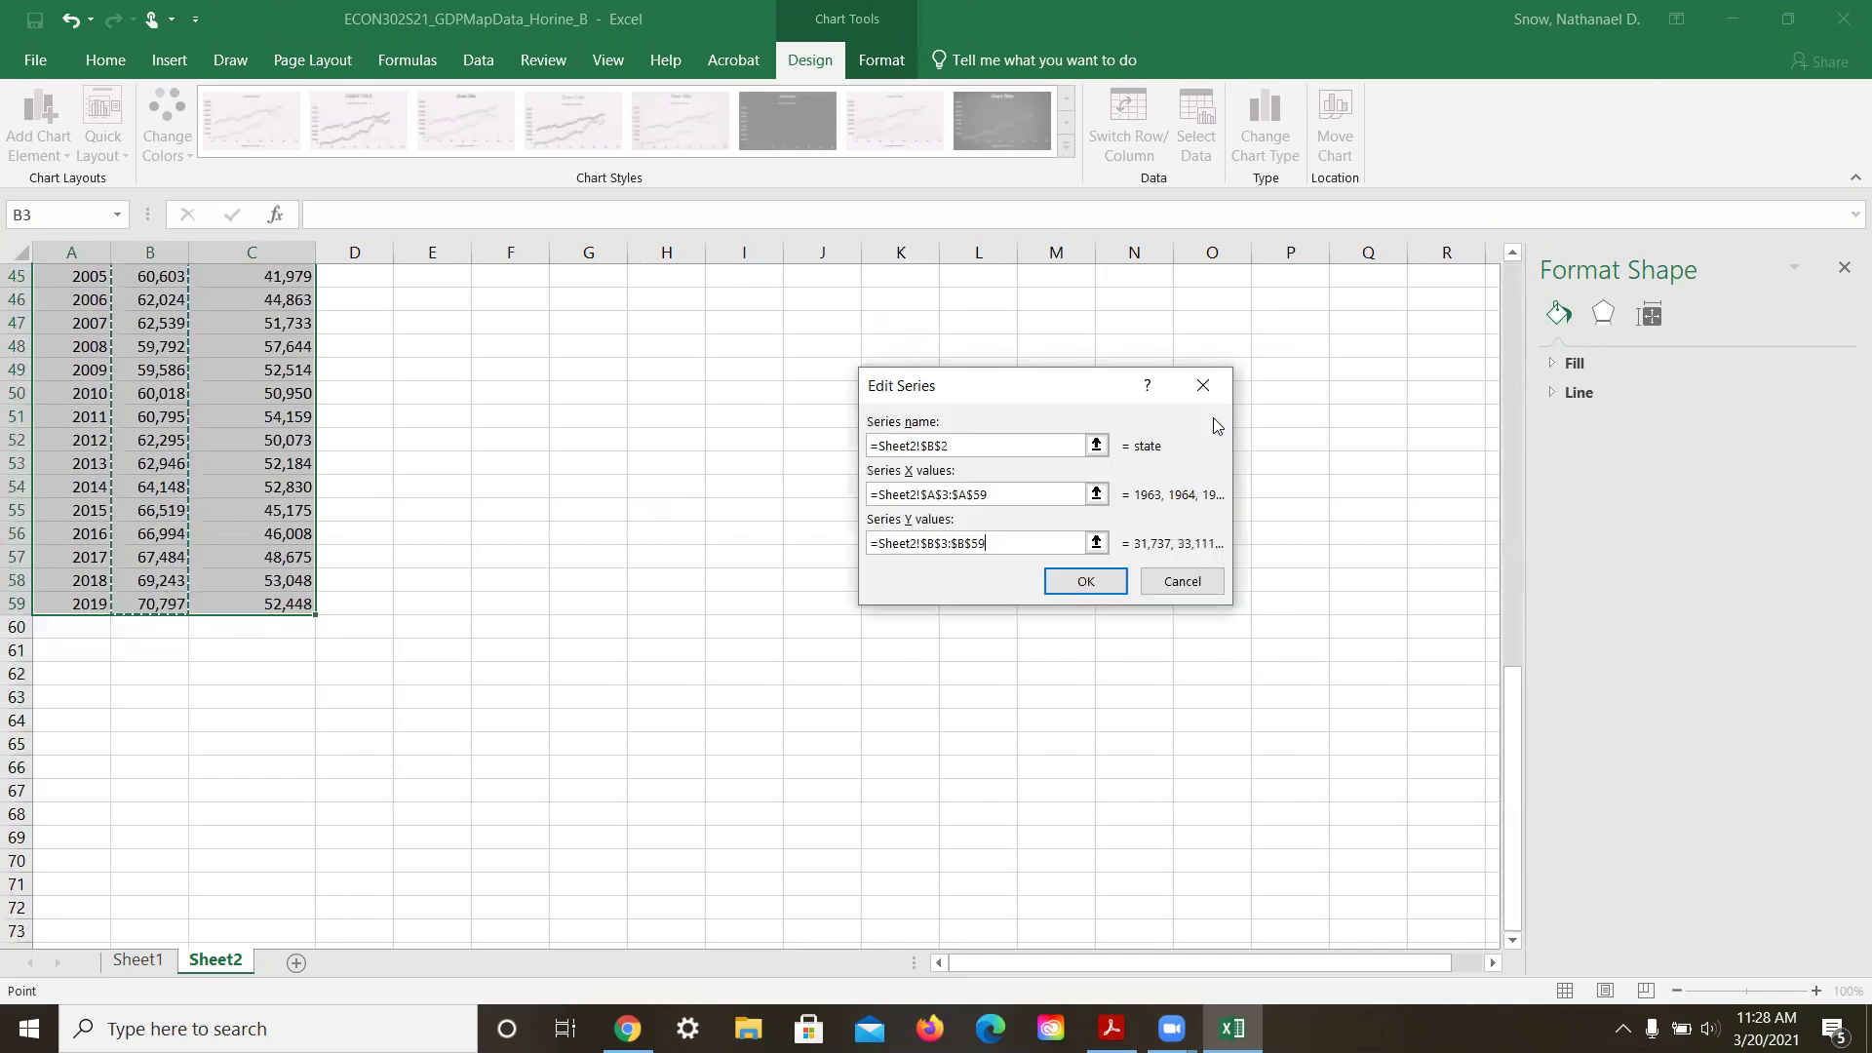
Step: Confirm the state series, then remove the 'real gdp per capita' and blank series
{"action": "left_click", "coordinate": [1085, 579]}
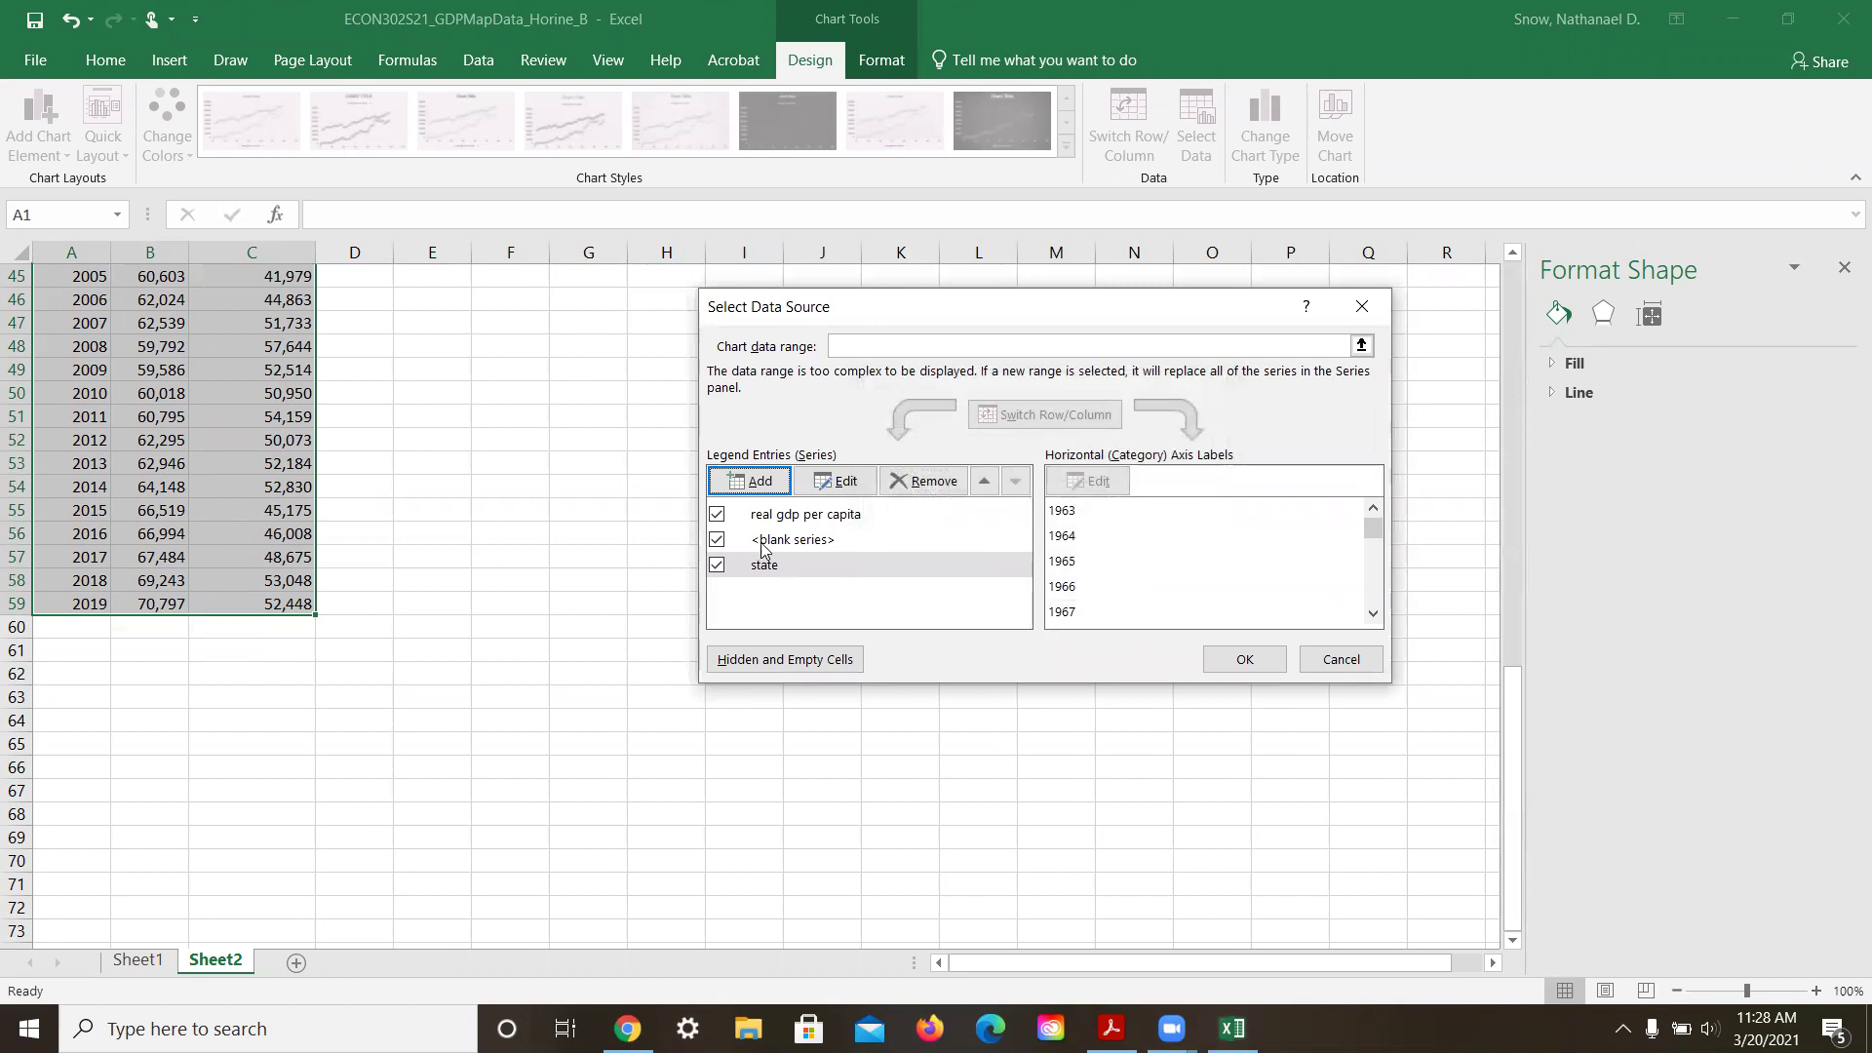
{"action": "left_click", "coordinate": [717, 539]}
{"action": "left_click", "coordinate": [717, 514]}
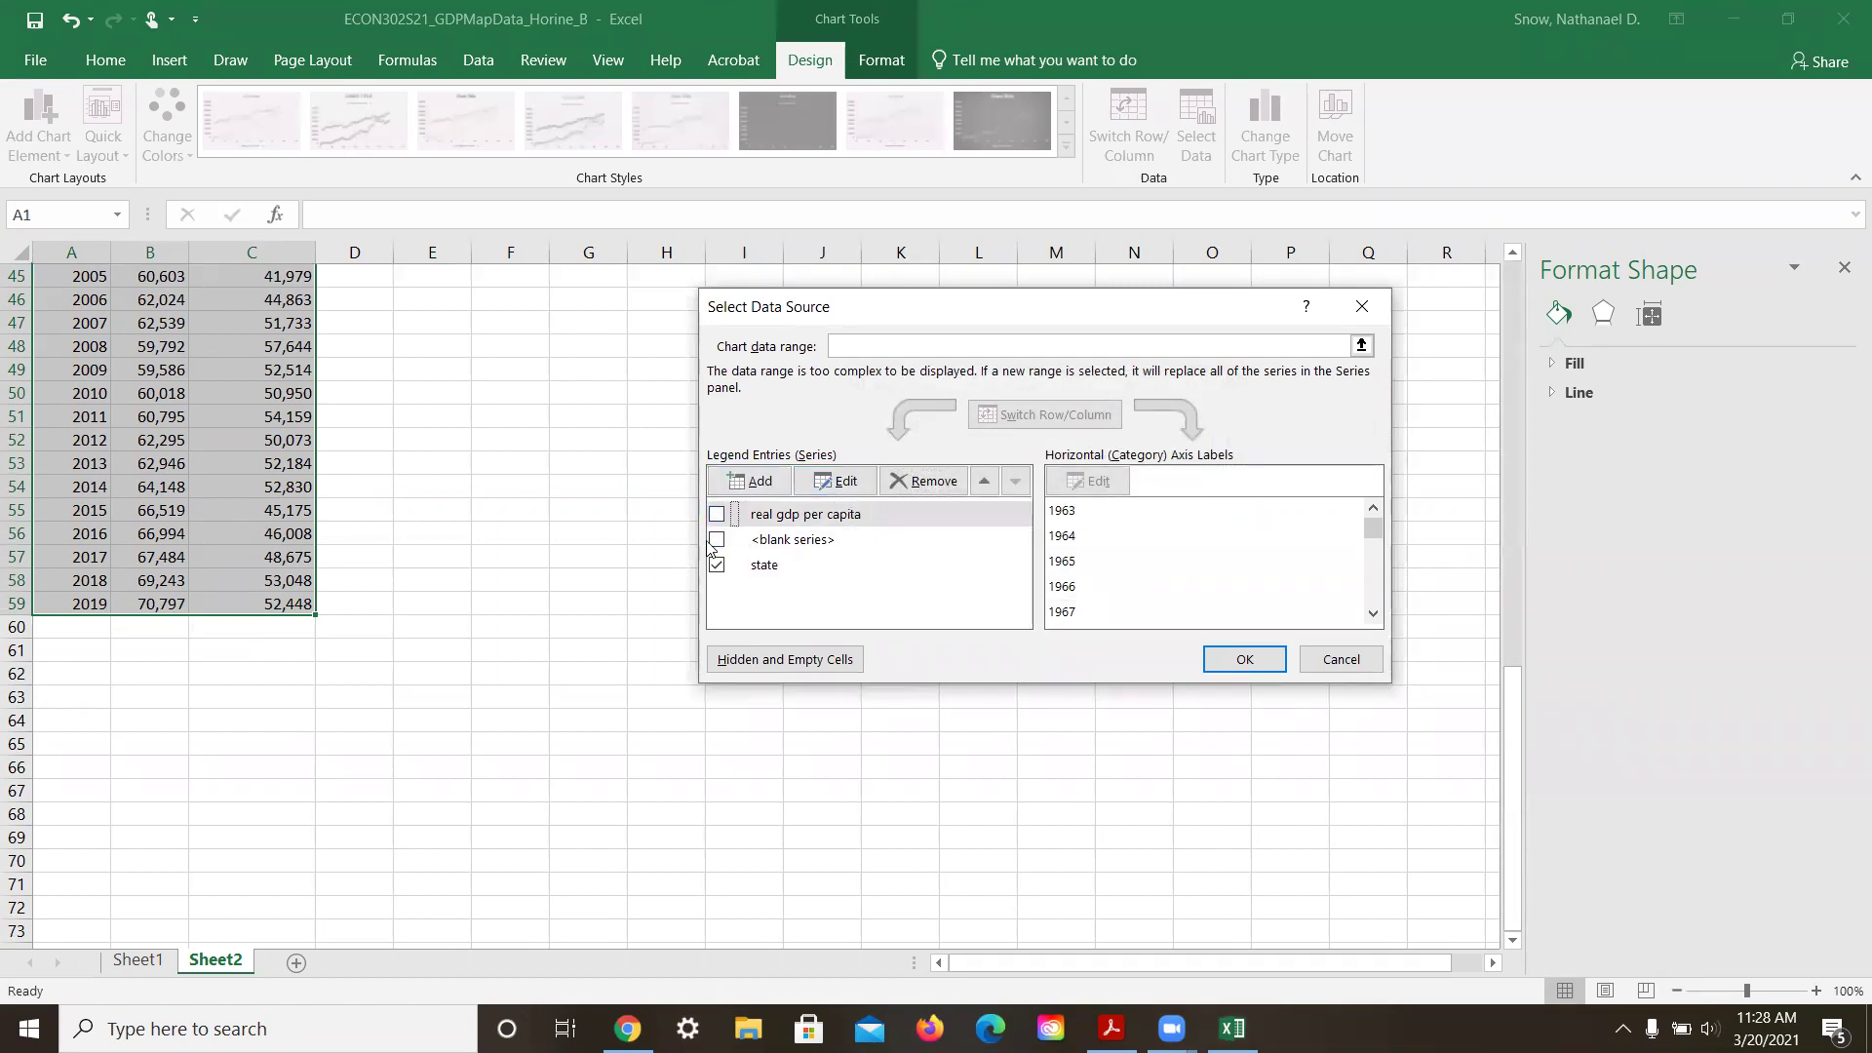
{"action": "left_click", "coordinate": [716, 565]}
{"action": "left_click", "coordinate": [716, 539]}
{"action": "left_click", "coordinate": [717, 516]}
{"action": "left_click", "coordinate": [923, 480]}
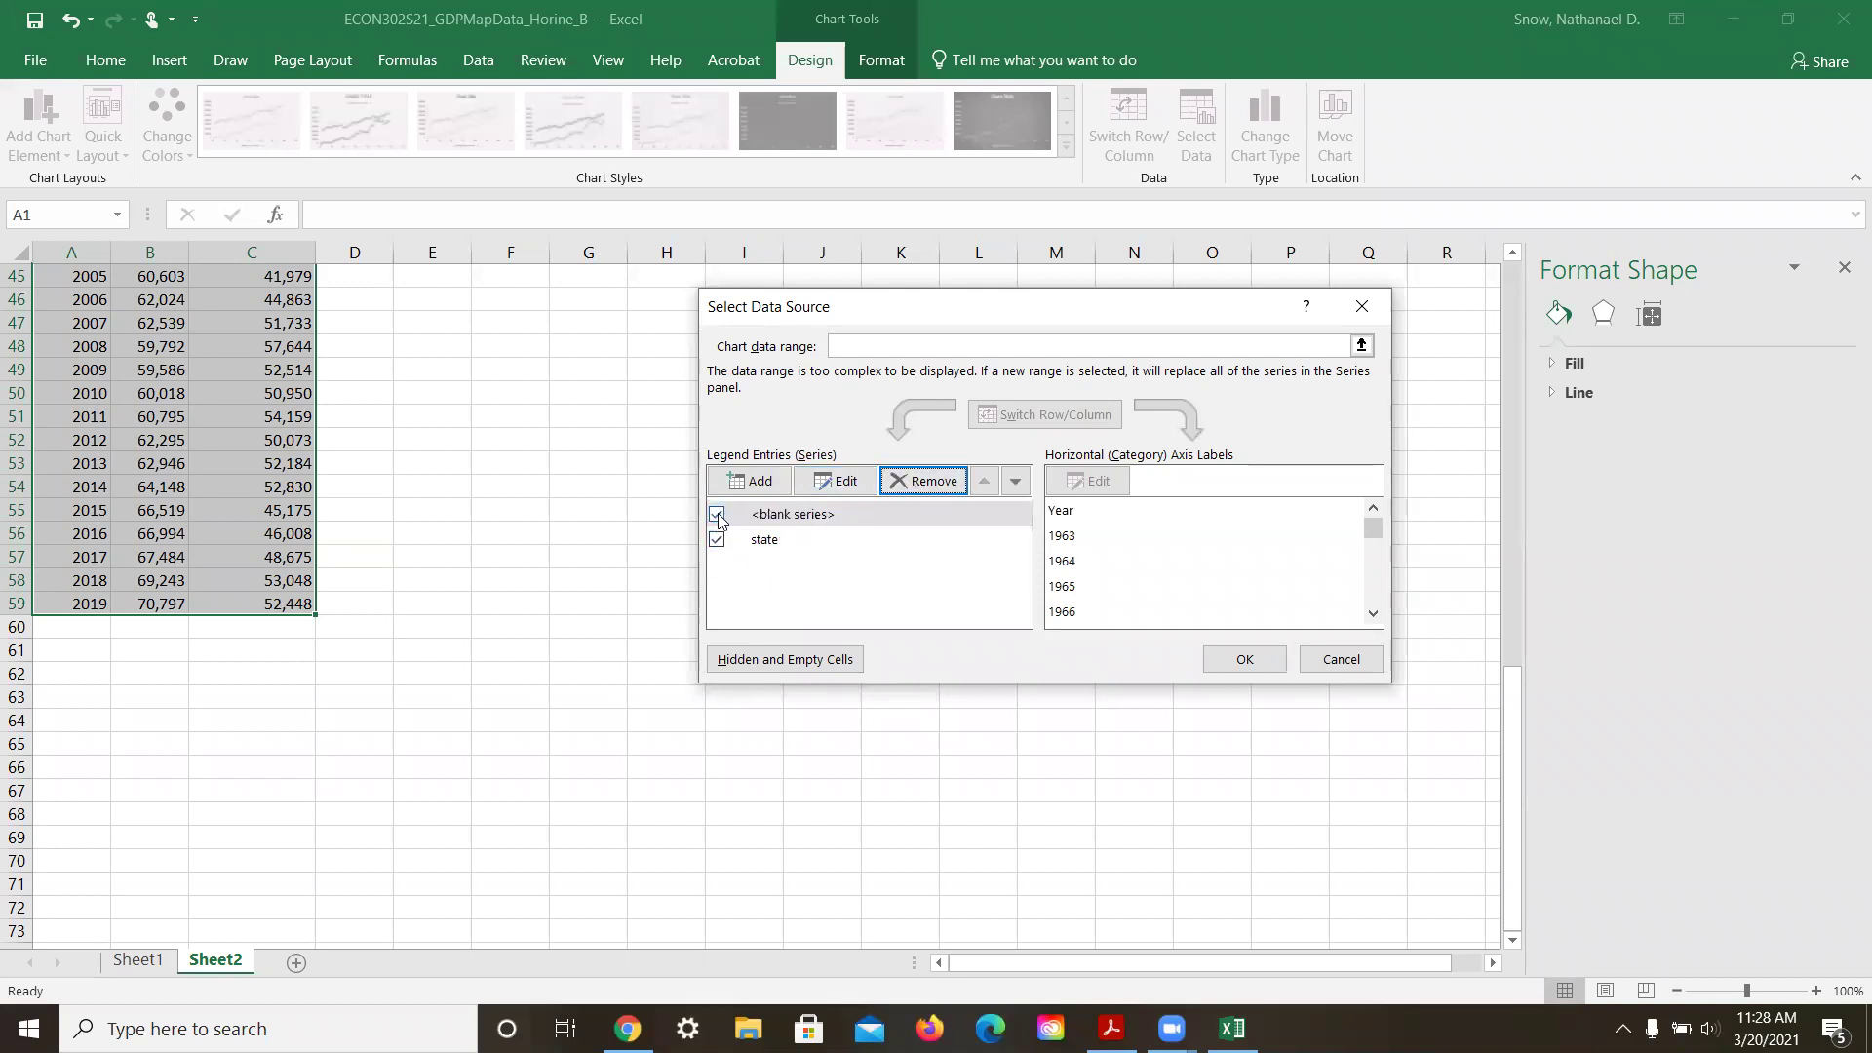
{"action": "left_click", "coordinate": [716, 539]}
{"action": "left_click", "coordinate": [726, 514]}
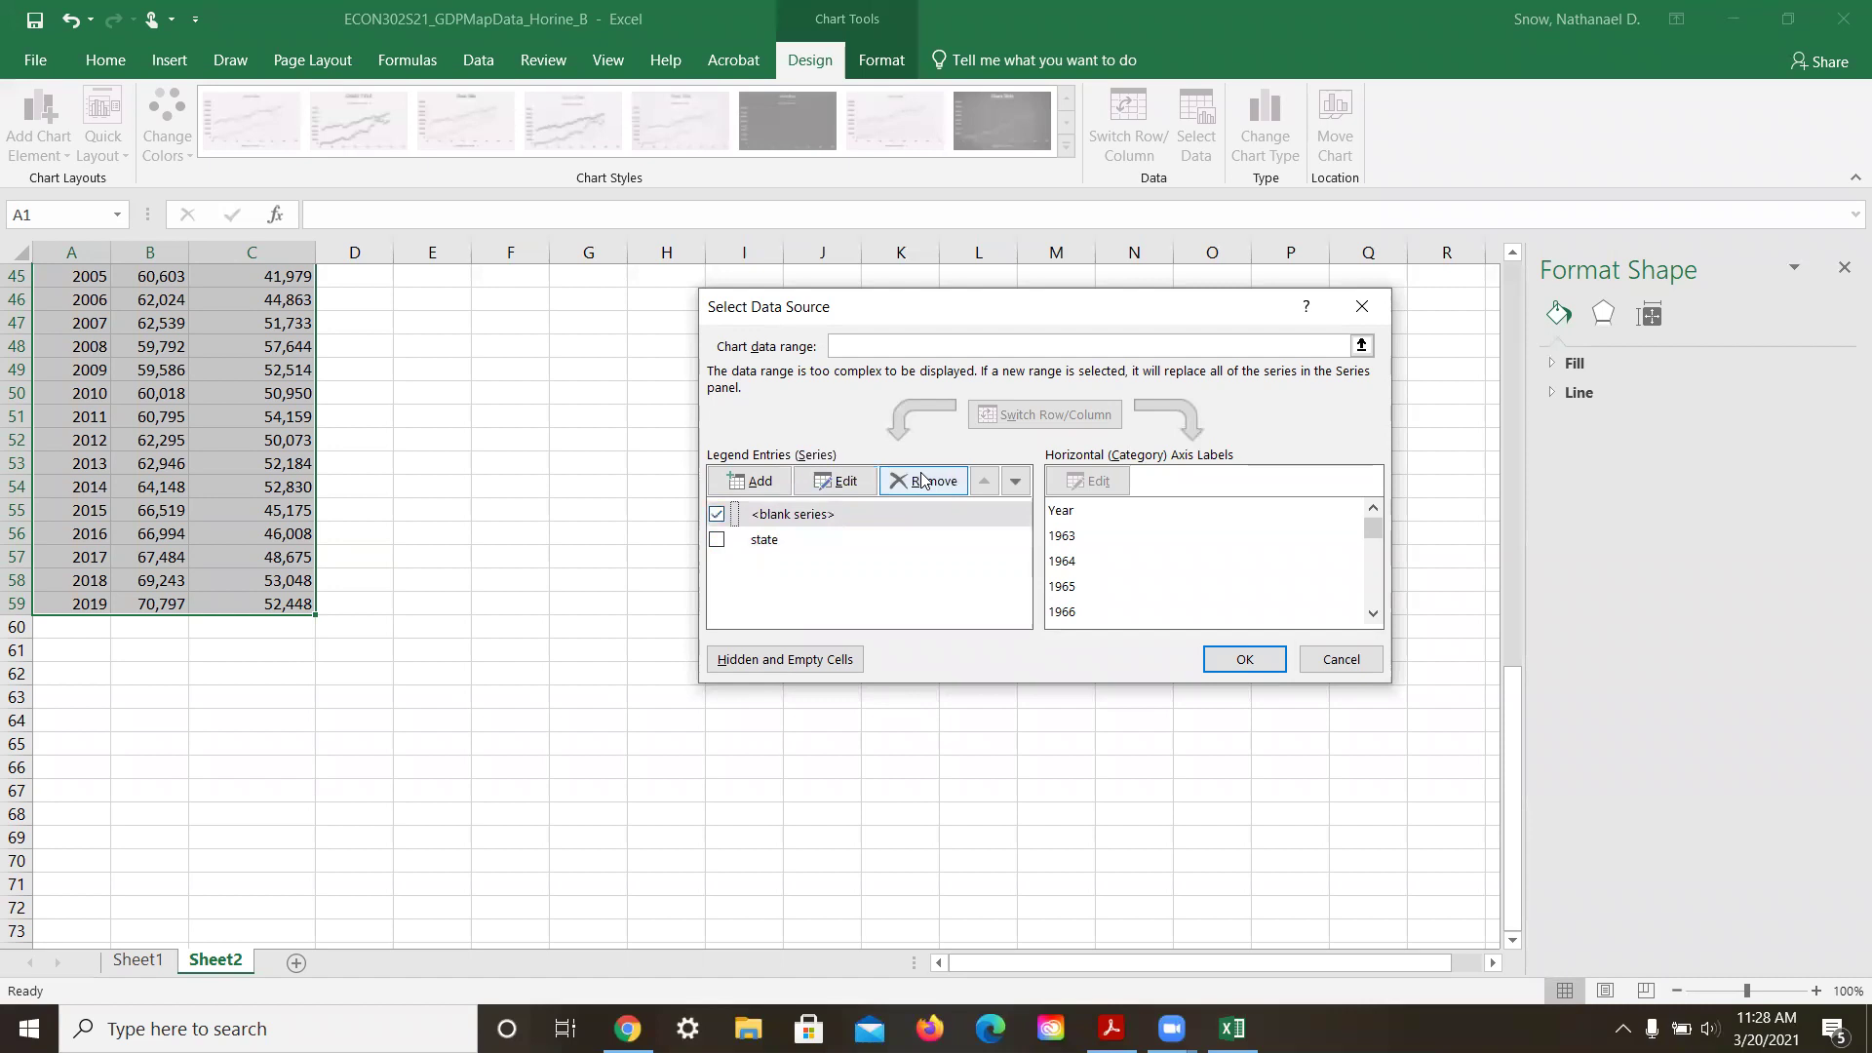
{"action": "left_click", "coordinate": [923, 481]}
Step: Add a country series named from C2 with X values A3:A59
{"action": "left_click", "coordinate": [748, 481]}
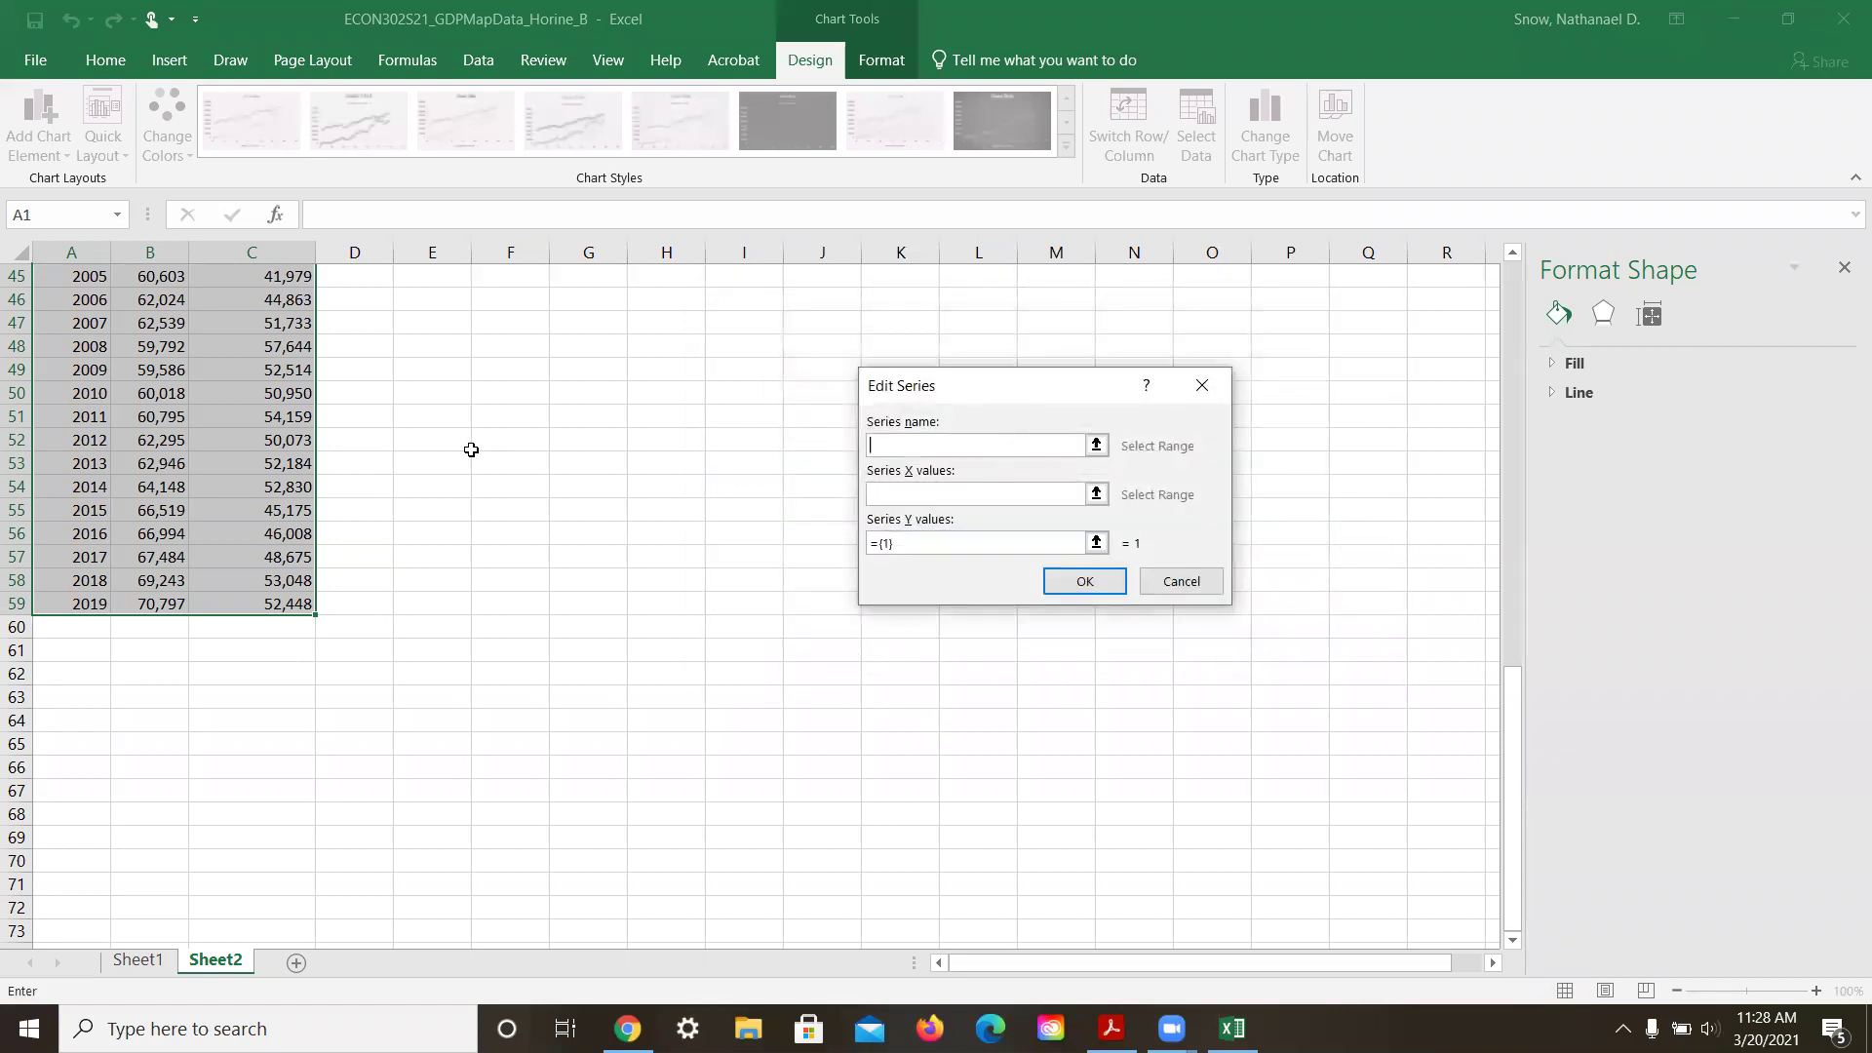
{"action": "scroll", "coordinate": [471, 450], "scroll_direction": "up", "scroll_amount": 13}
{"action": "scroll", "coordinate": [471, 449], "scroll_direction": "up", "scroll_amount": 2}
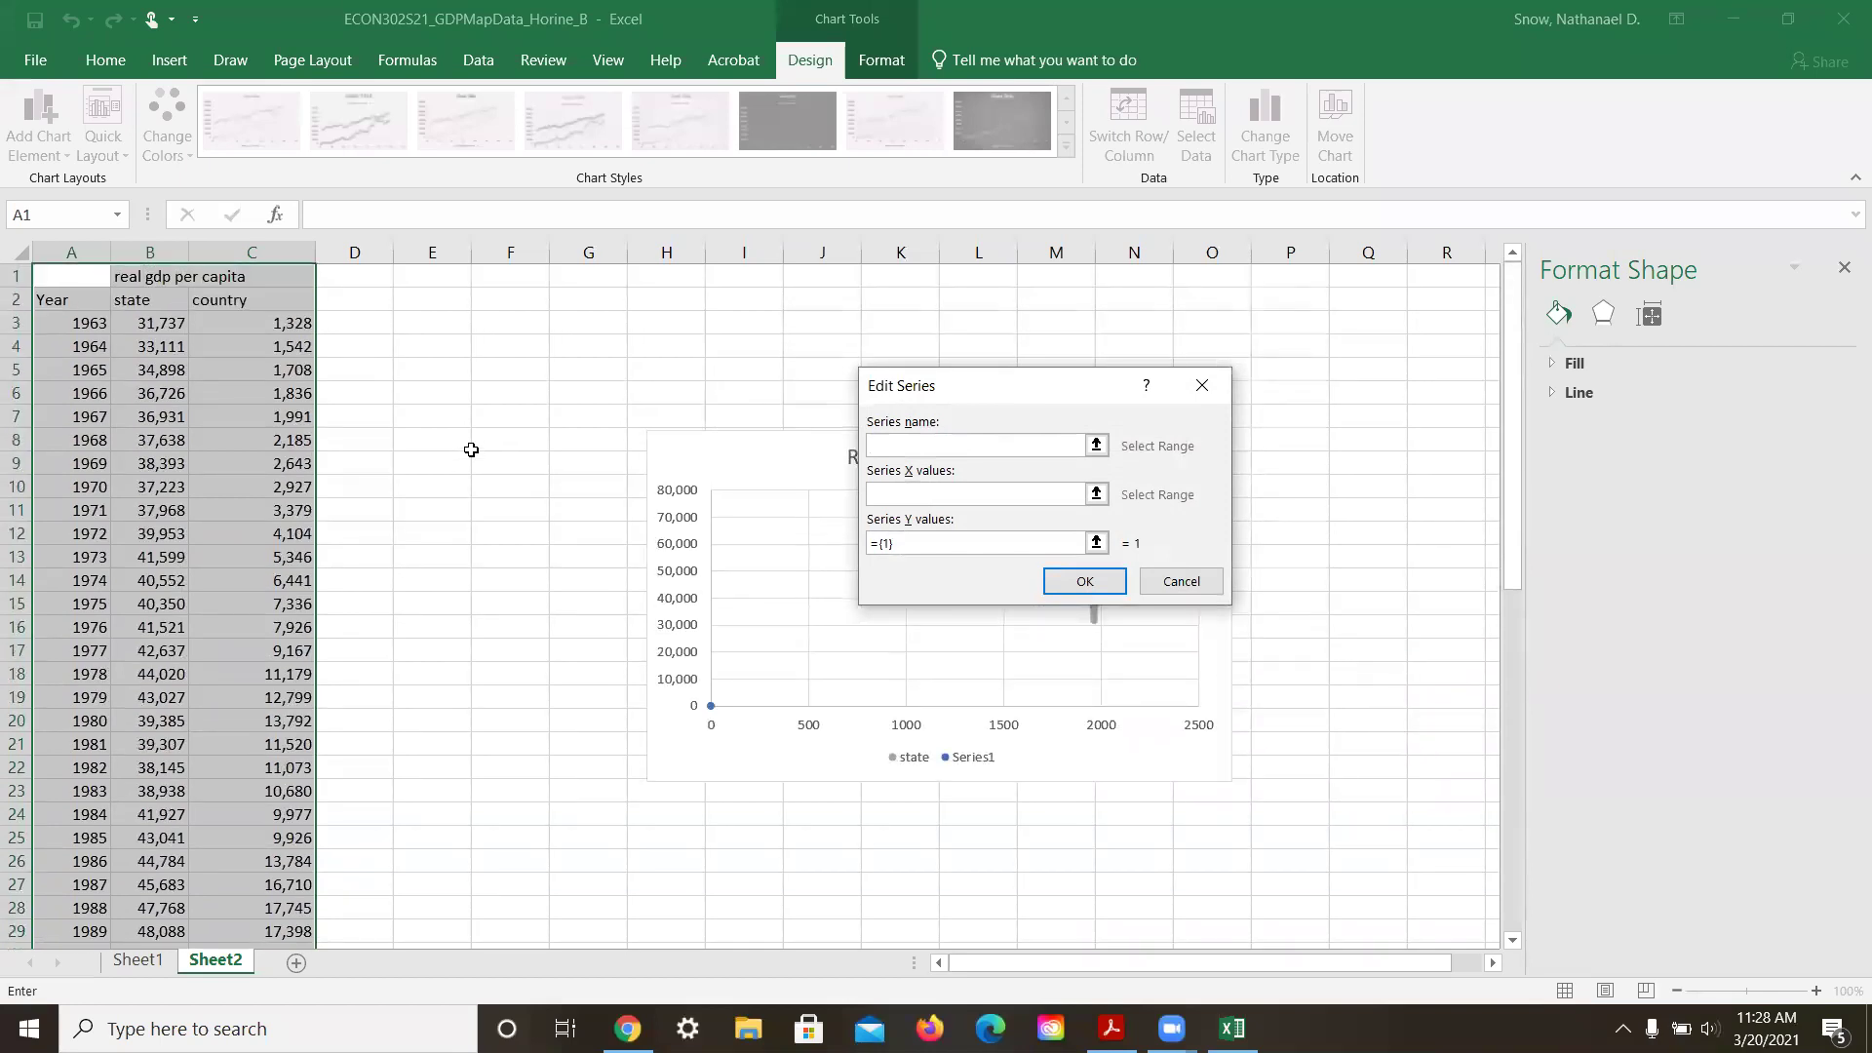
{"action": "left_click", "coordinate": [268, 298]}
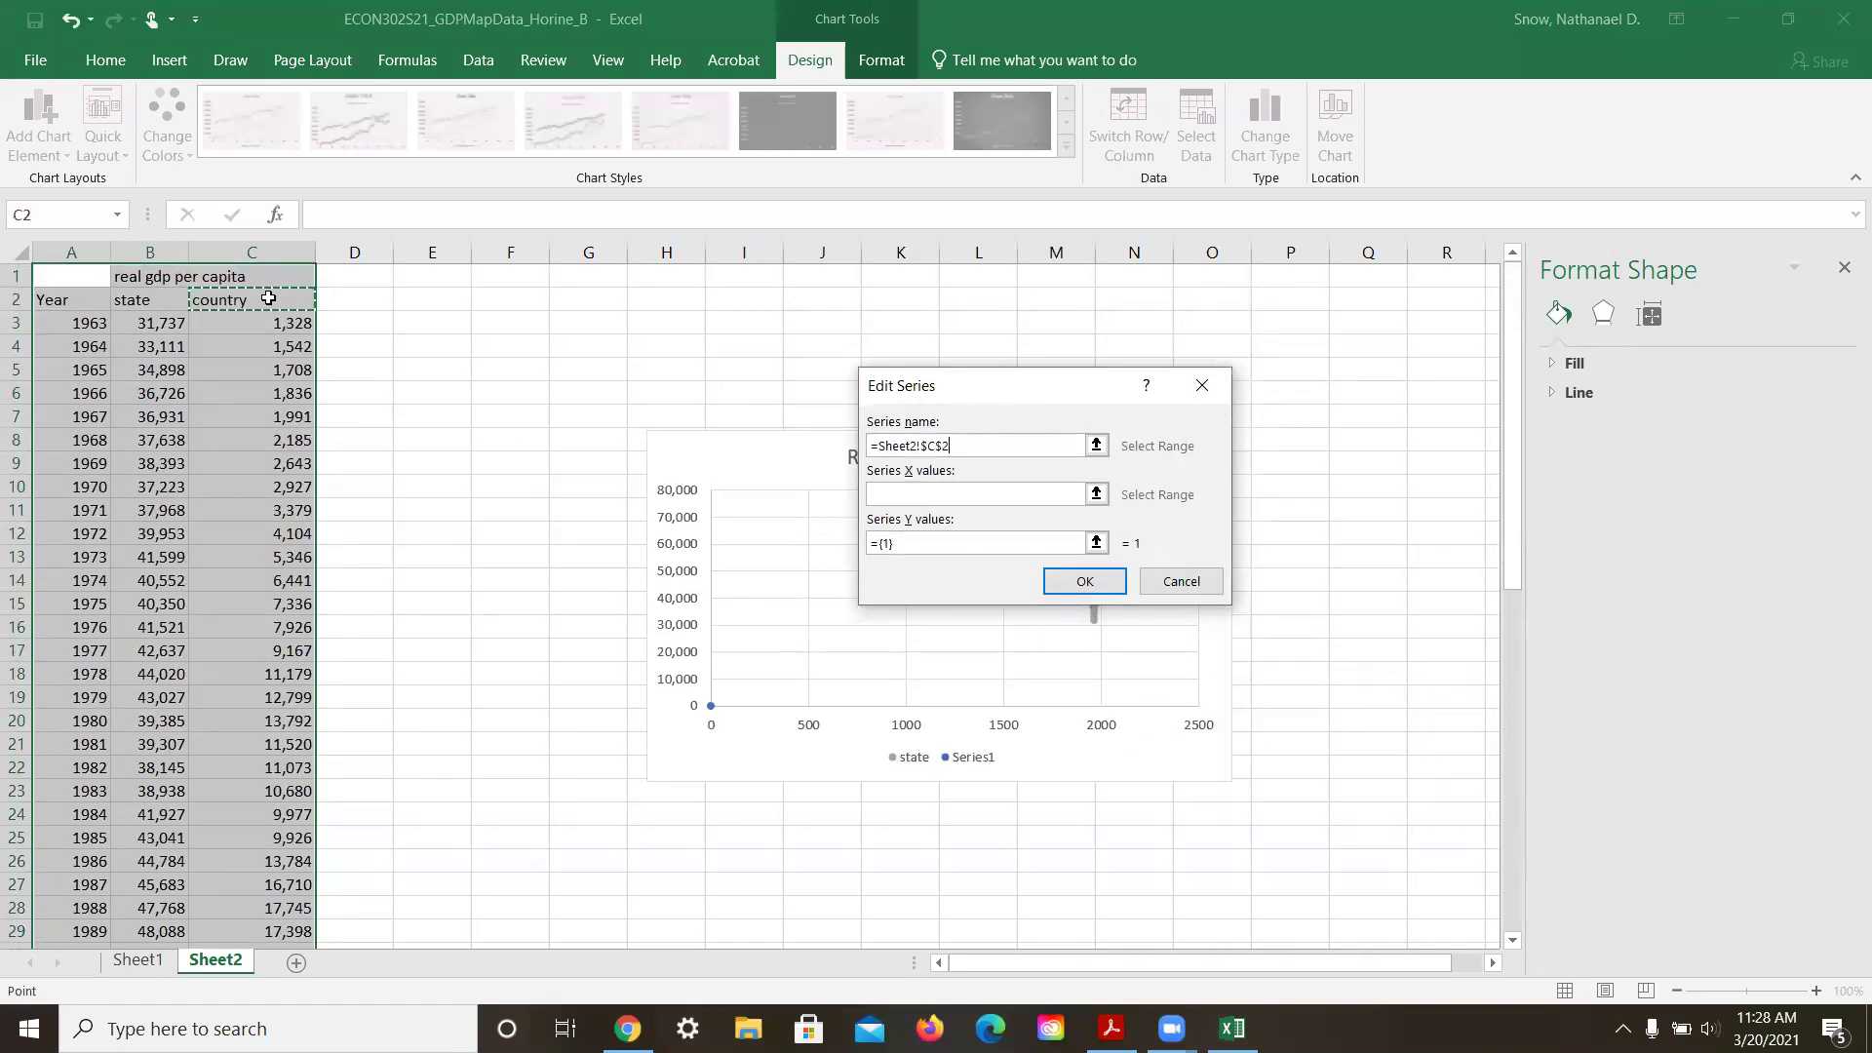
{"action": "left_click", "coordinate": [1095, 494]}
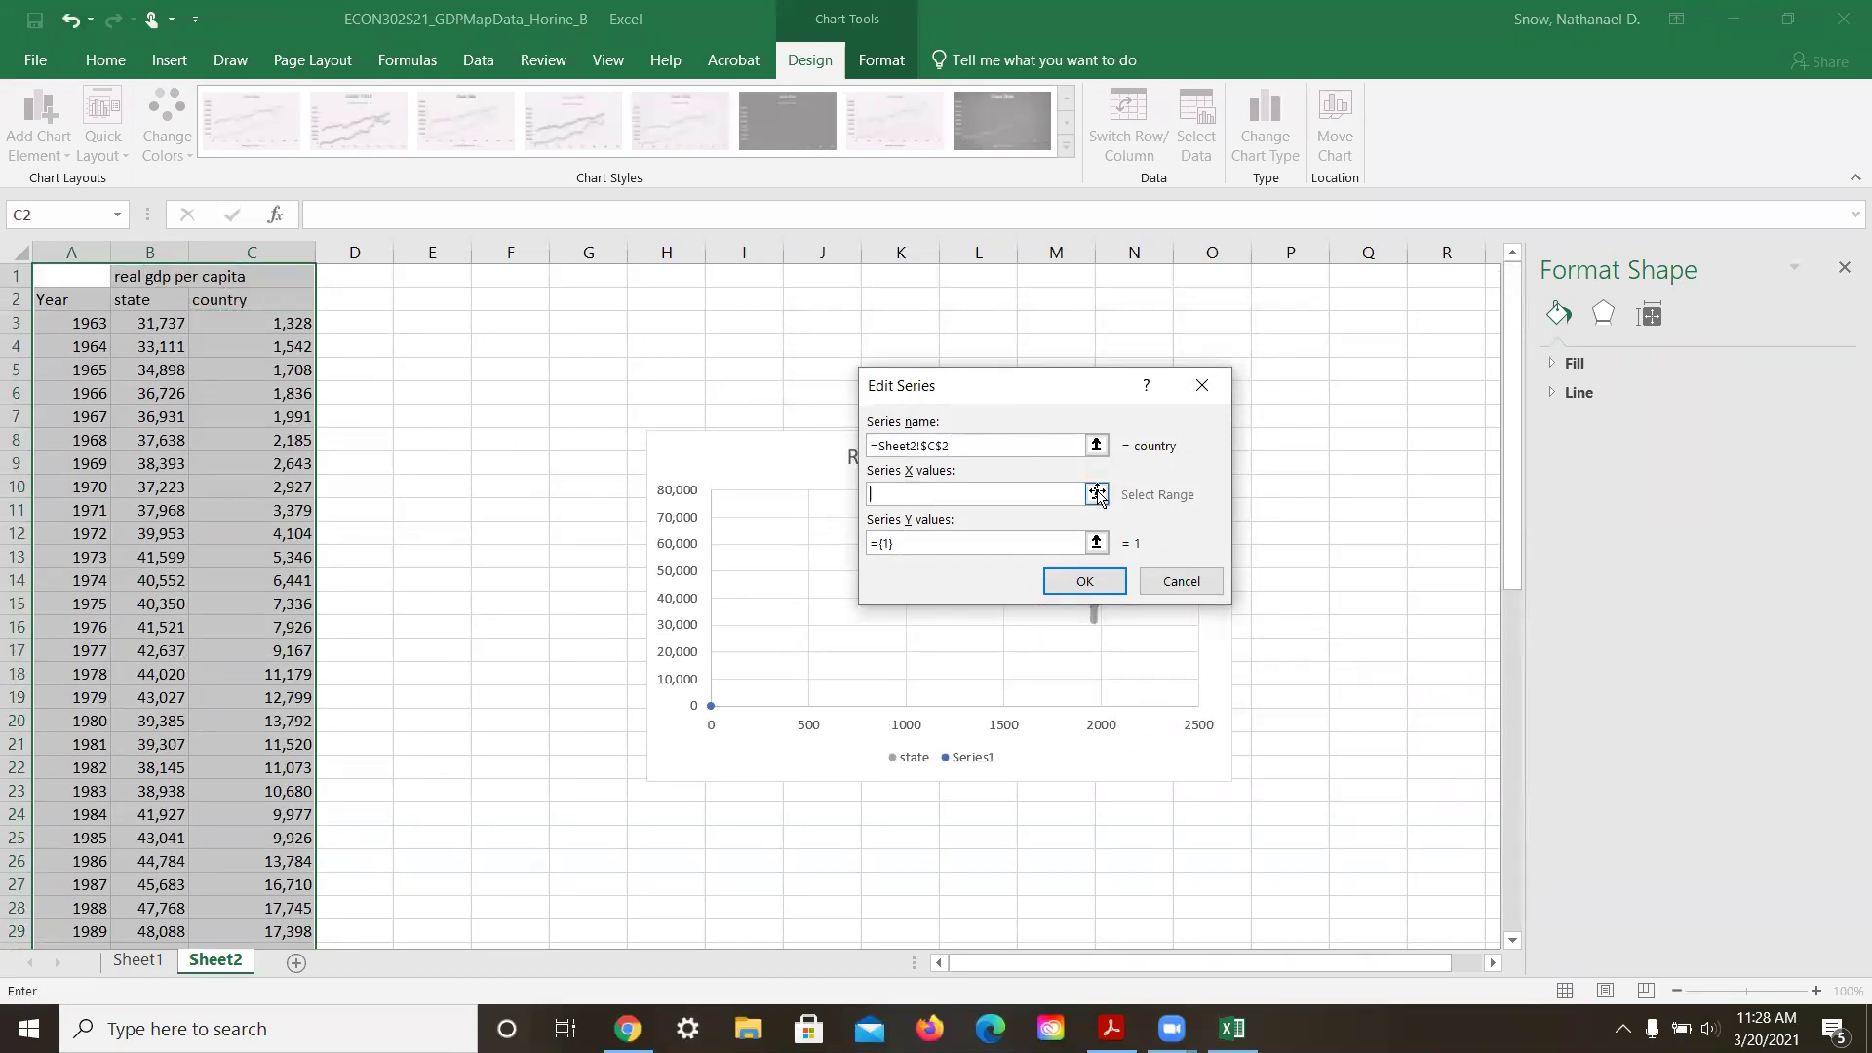
{"action": "left_click", "coordinate": [85, 315]}
{"action": "scroll", "coordinate": [77, 559], "scroll_direction": "down", "scroll_amount": 17}
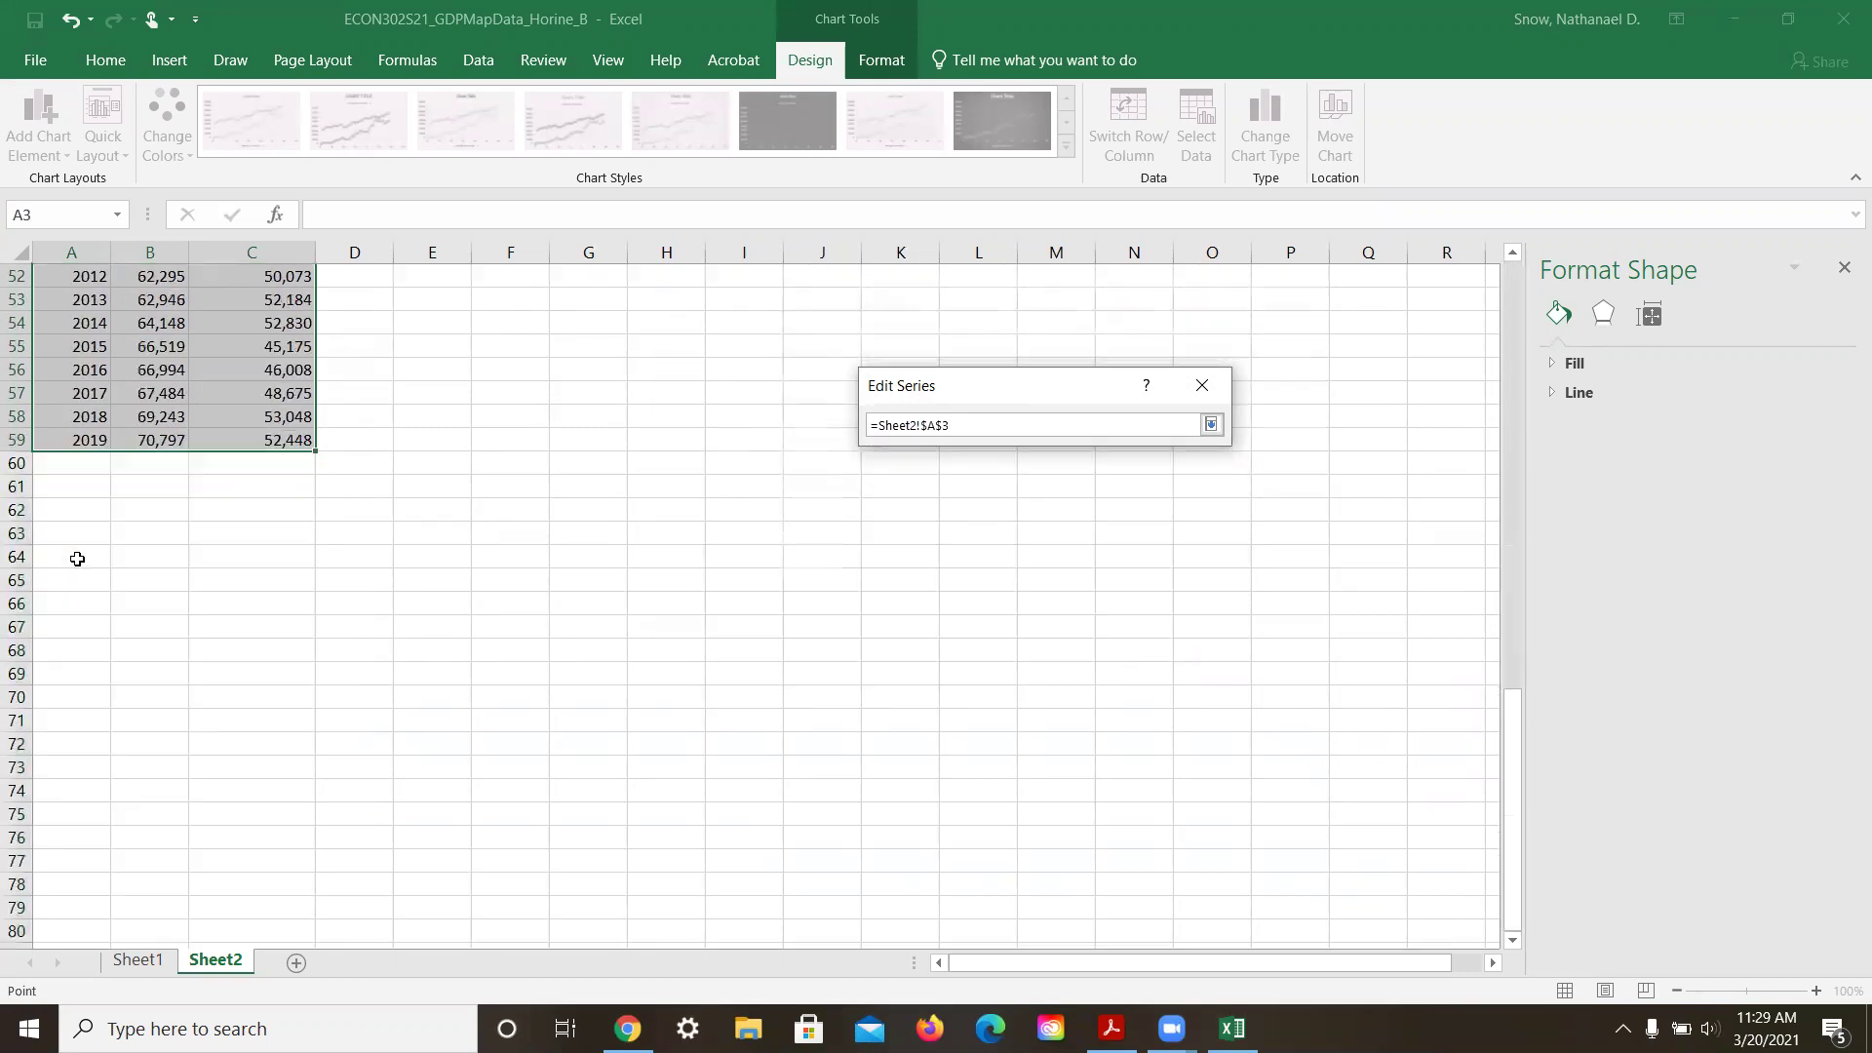
{"action": "left_click", "coordinate": [88, 440], "text": "shift"}
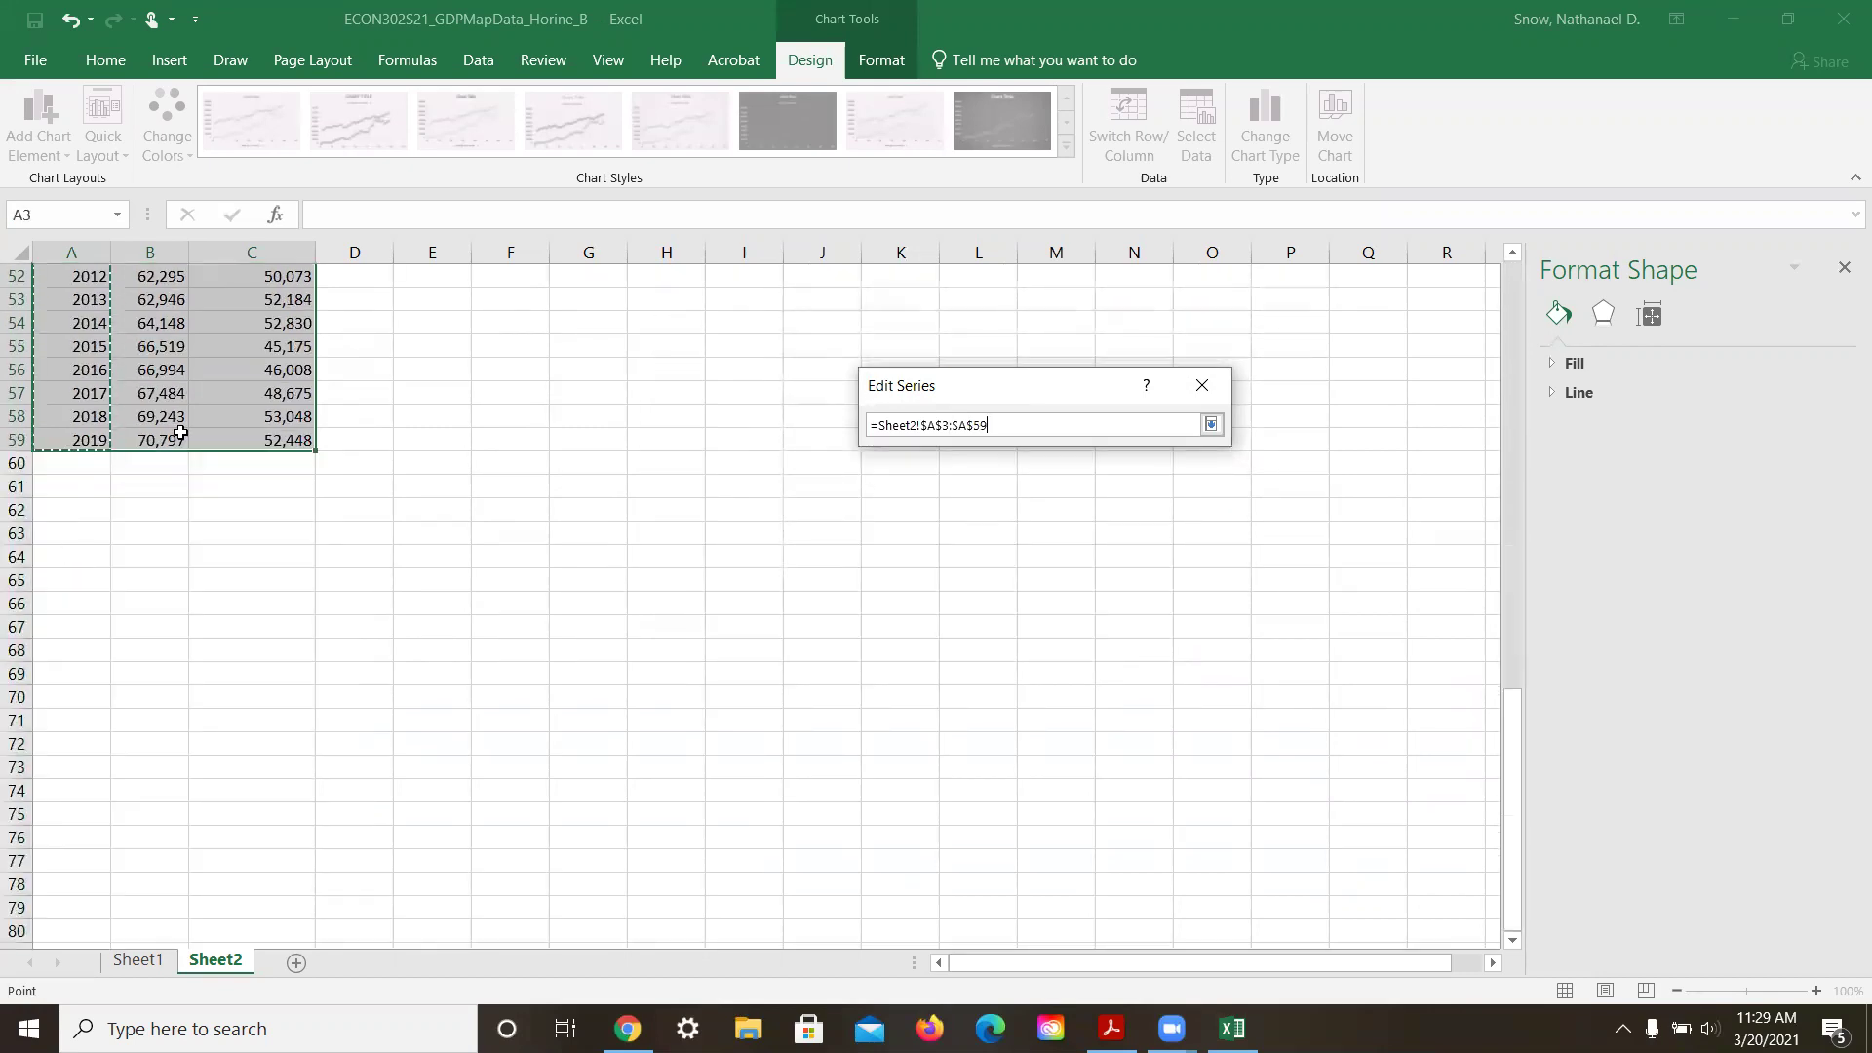
{"action": "left_click", "coordinate": [1210, 426]}
Step: Set the country series Y values to C3:C59 and confirm it
{"action": "left_click", "coordinate": [1097, 536]}
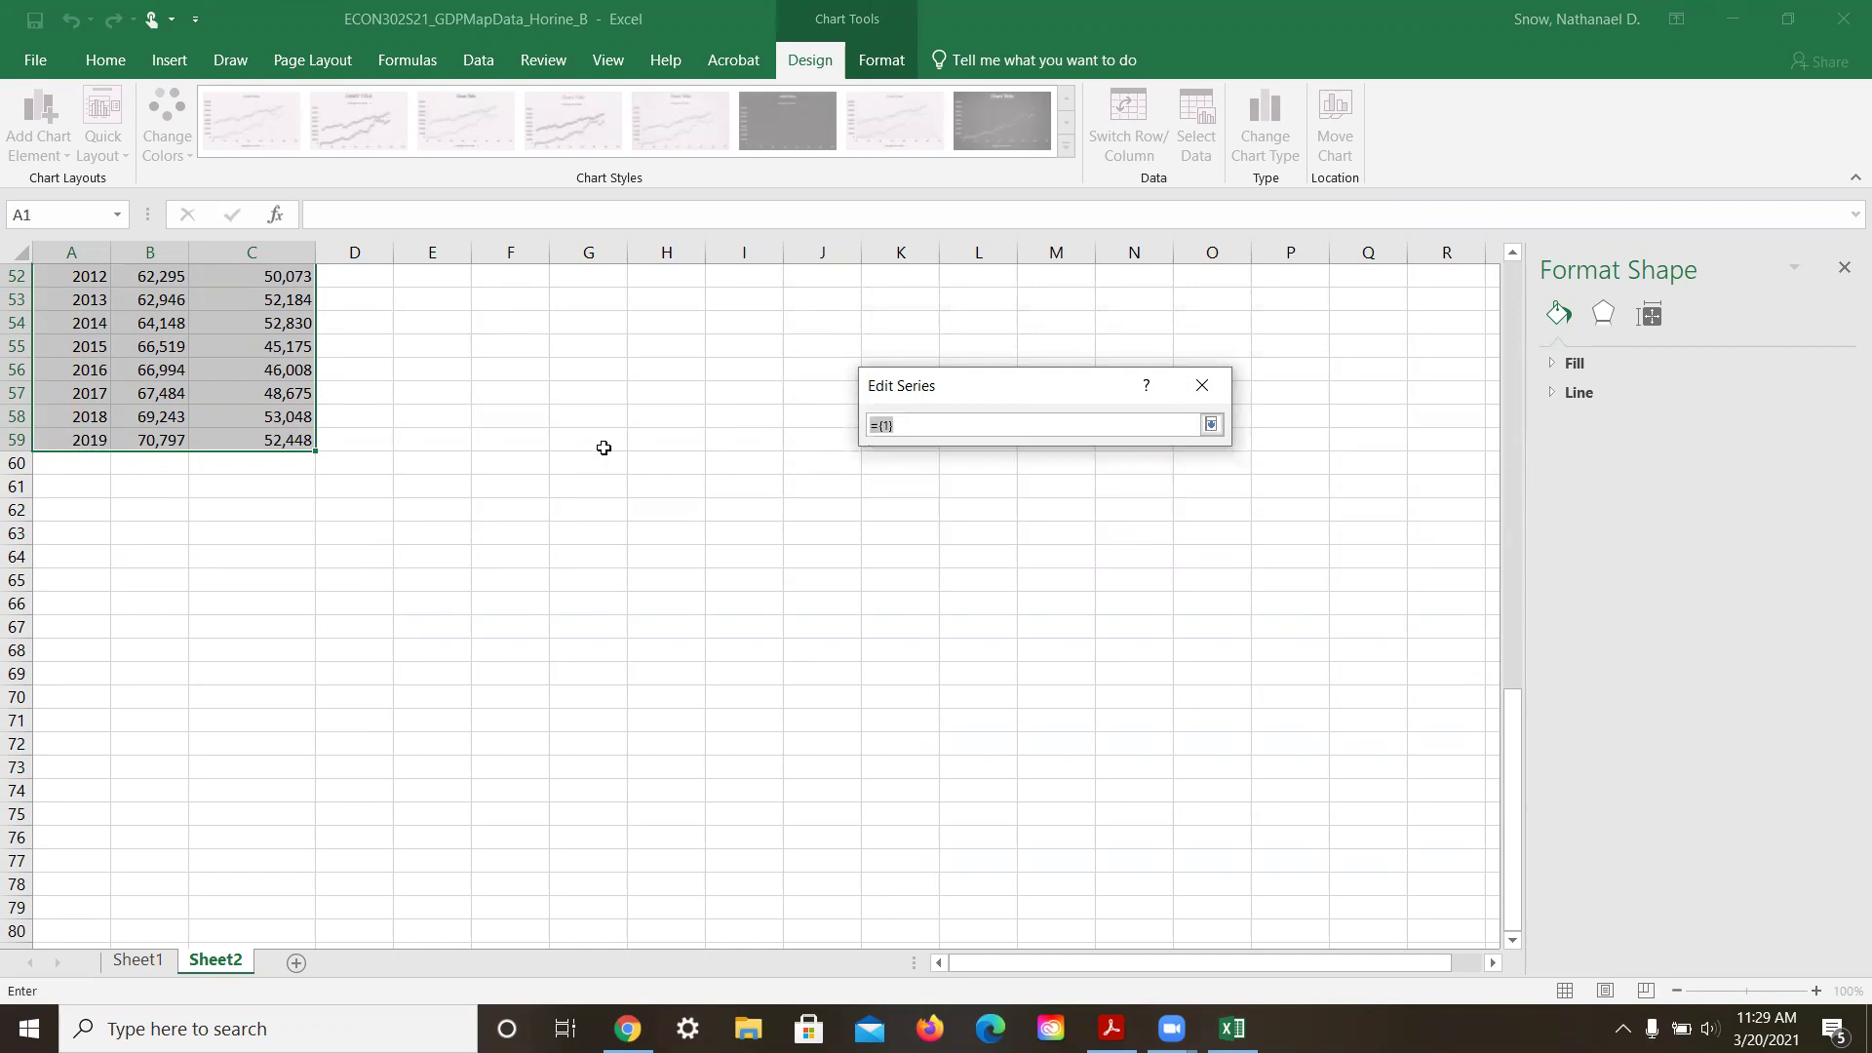
{"action": "scroll", "coordinate": [604, 448], "scroll_direction": "up", "scroll_amount": 17}
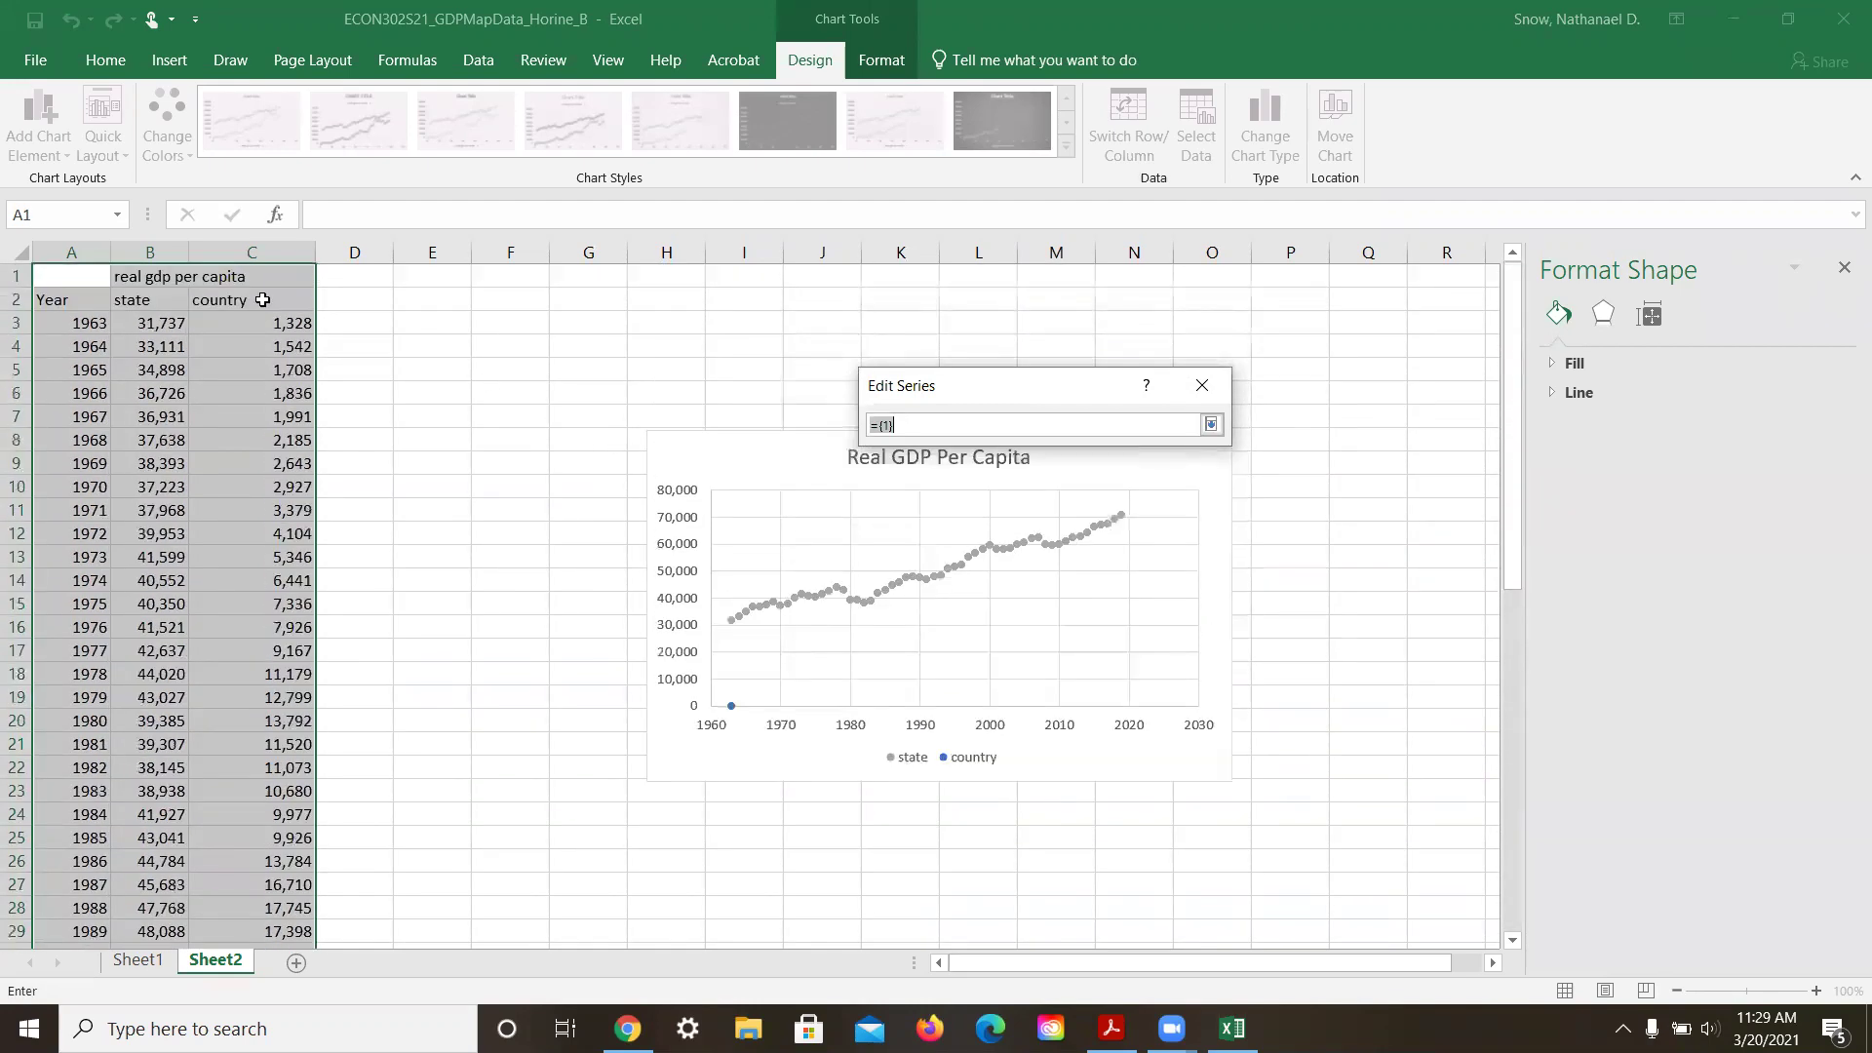
{"action": "left_click", "coordinate": [266, 323]}
{"action": "scroll", "coordinate": [276, 585], "scroll_direction": "down", "scroll_amount": 10}
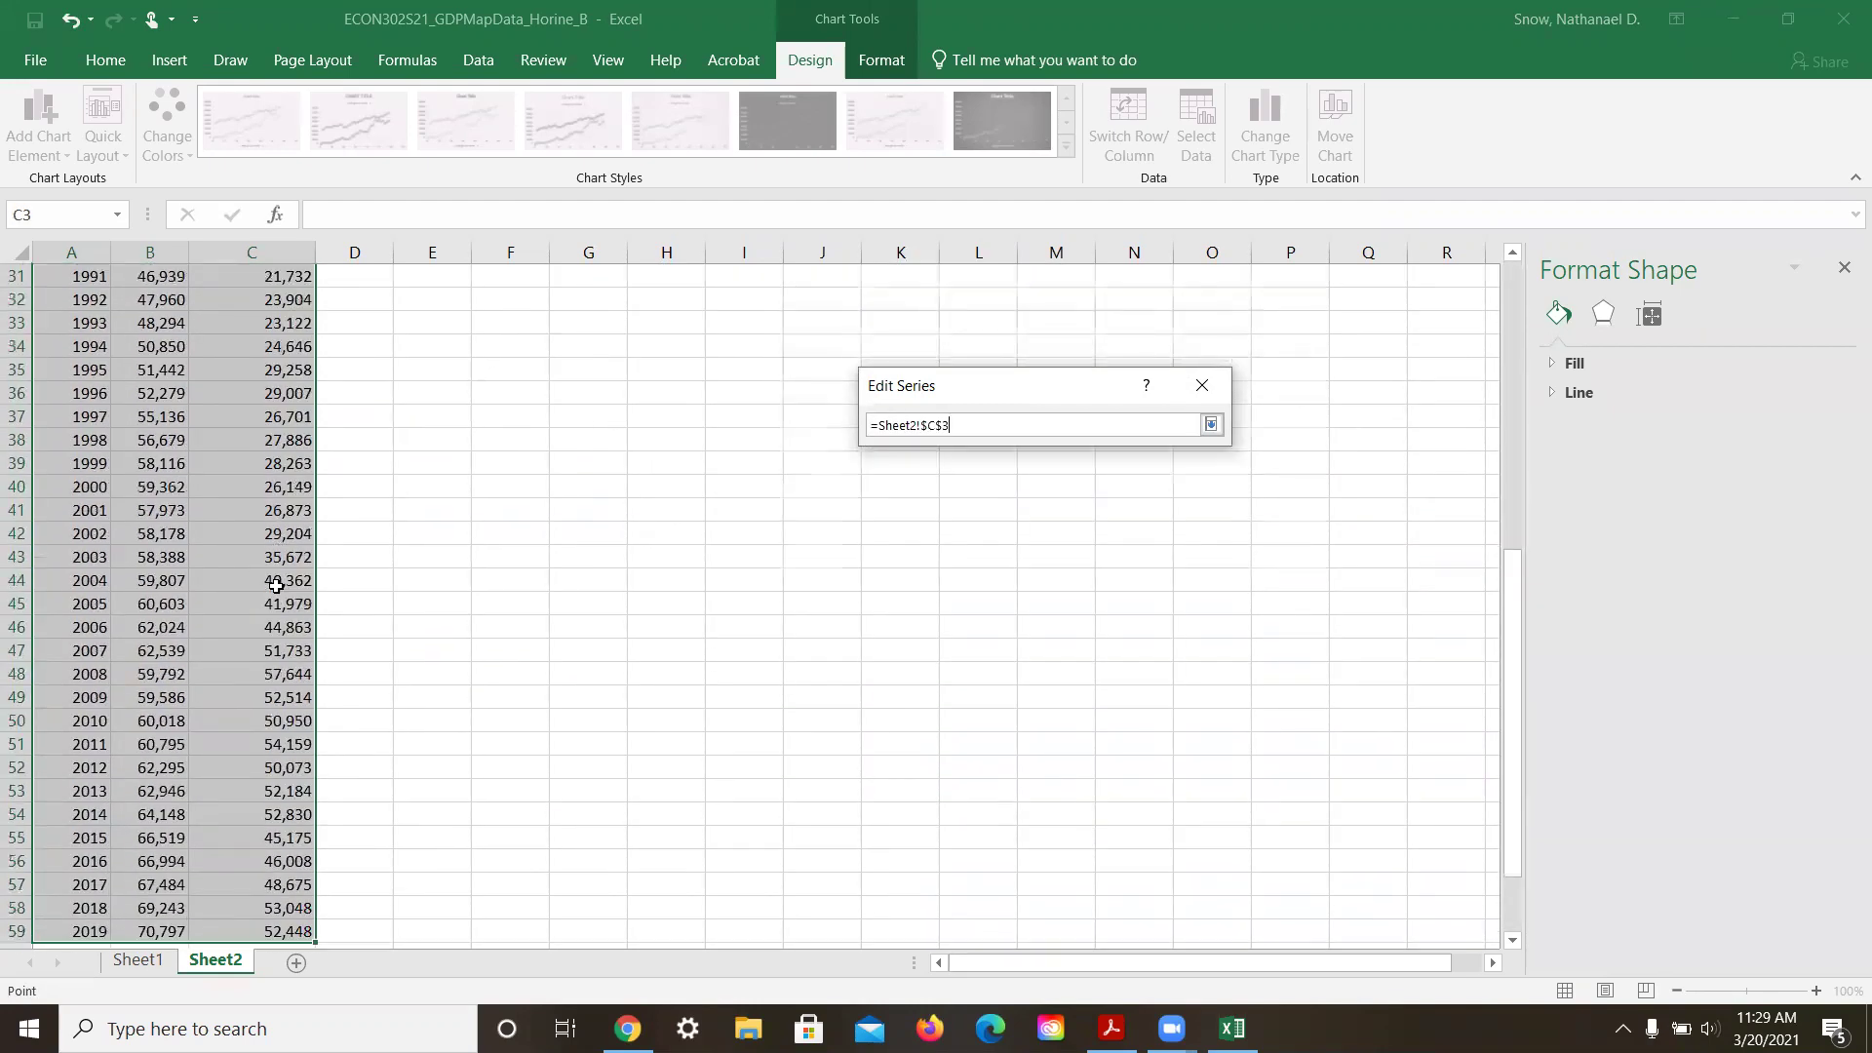
{"action": "scroll", "coordinate": [276, 585], "scroll_direction": "down", "scroll_amount": 3}
{"action": "left_click", "coordinate": [268, 746], "text": "shift"}
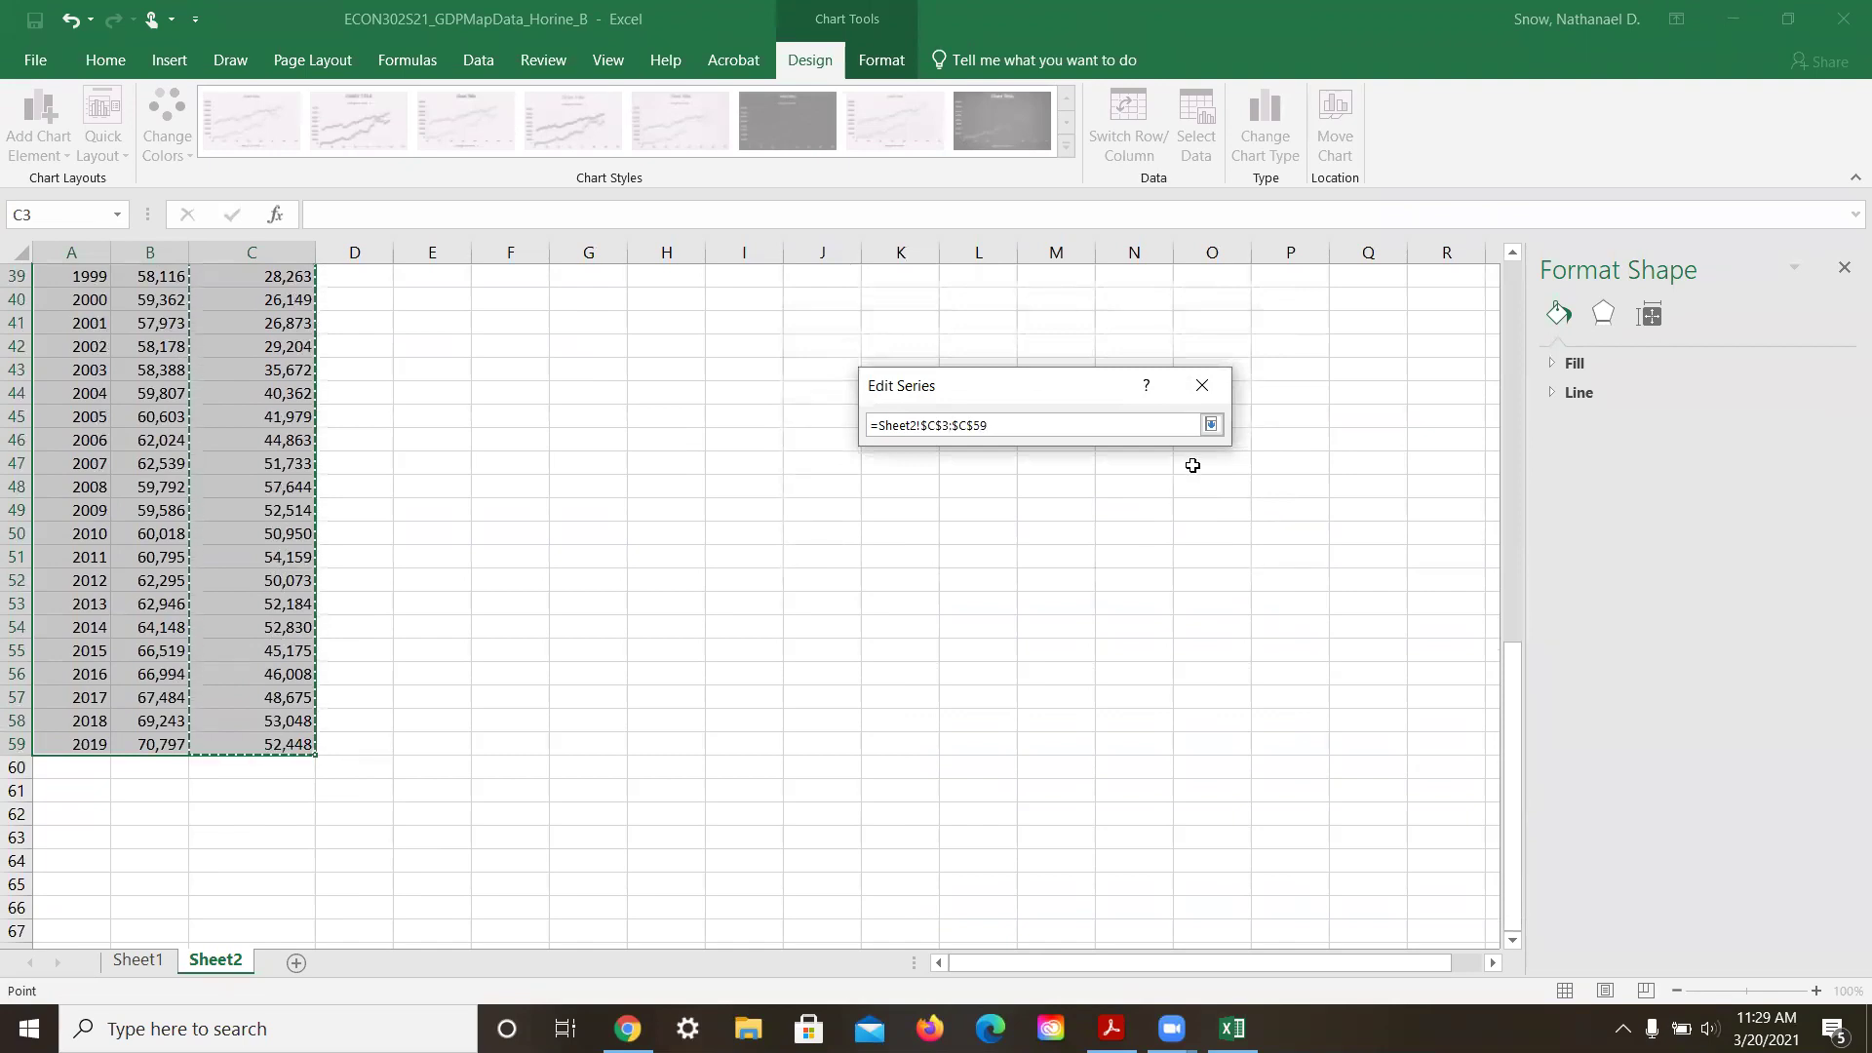
{"action": "left_click", "coordinate": [1208, 424]}
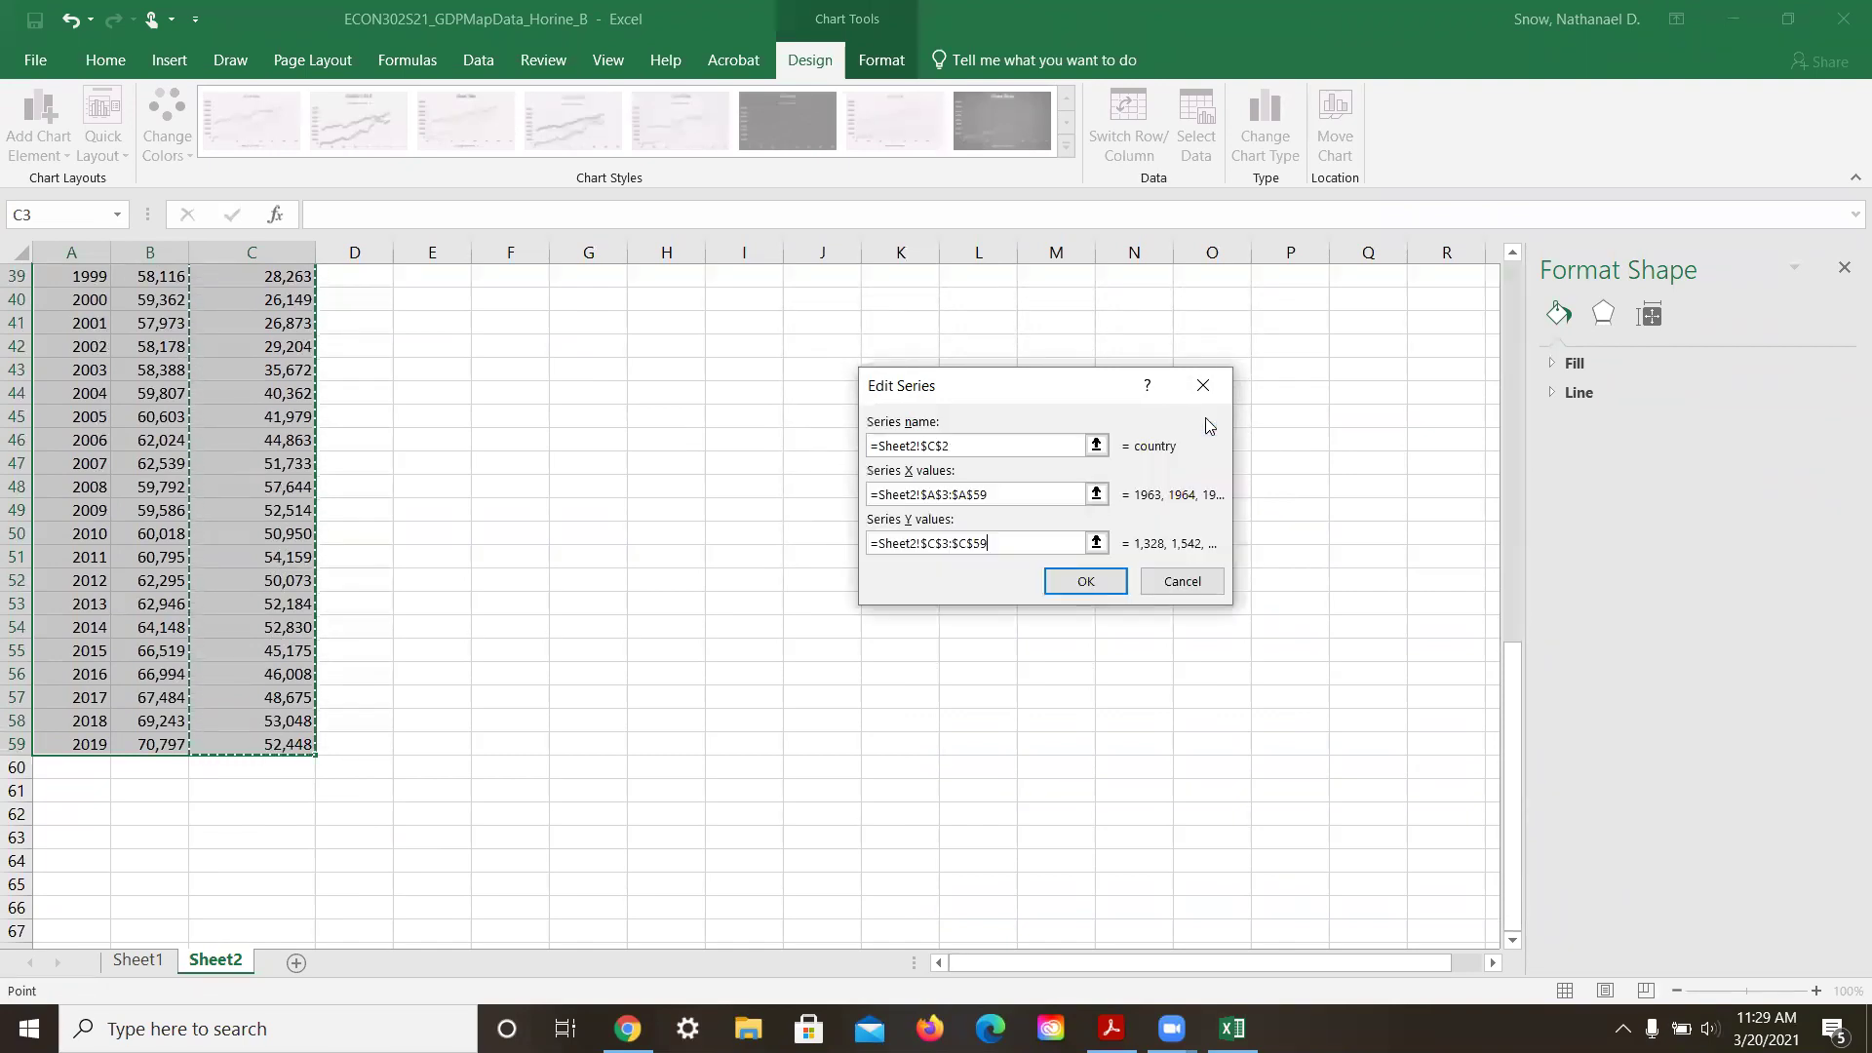
{"action": "left_click", "coordinate": [1082, 580]}
Step: Apply the state and country series to the chart, then switch to the Chart Tools Design tab
{"action": "left_click", "coordinate": [1220, 666]}
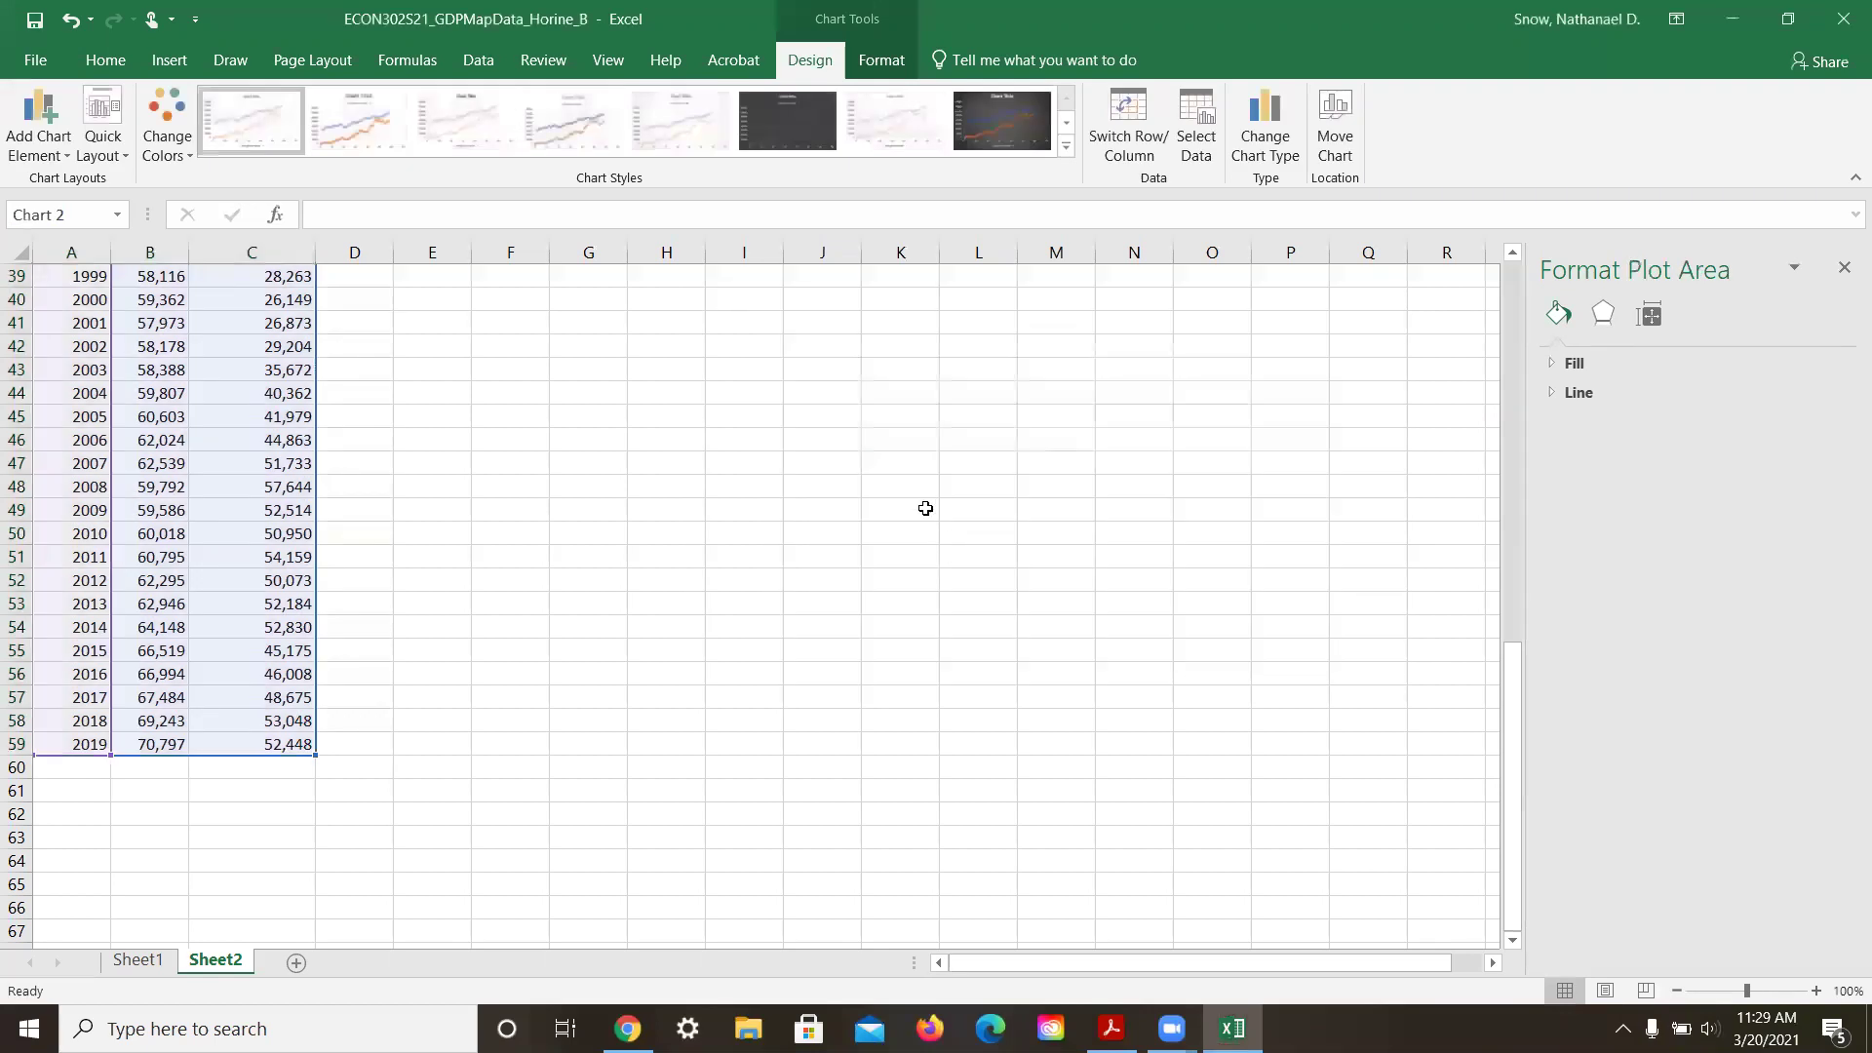
{"action": "scroll", "coordinate": [924, 531], "scroll_direction": "up", "scroll_amount": 11}
{"action": "scroll", "coordinate": [926, 521], "scroll_direction": "up", "scroll_amount": 1}
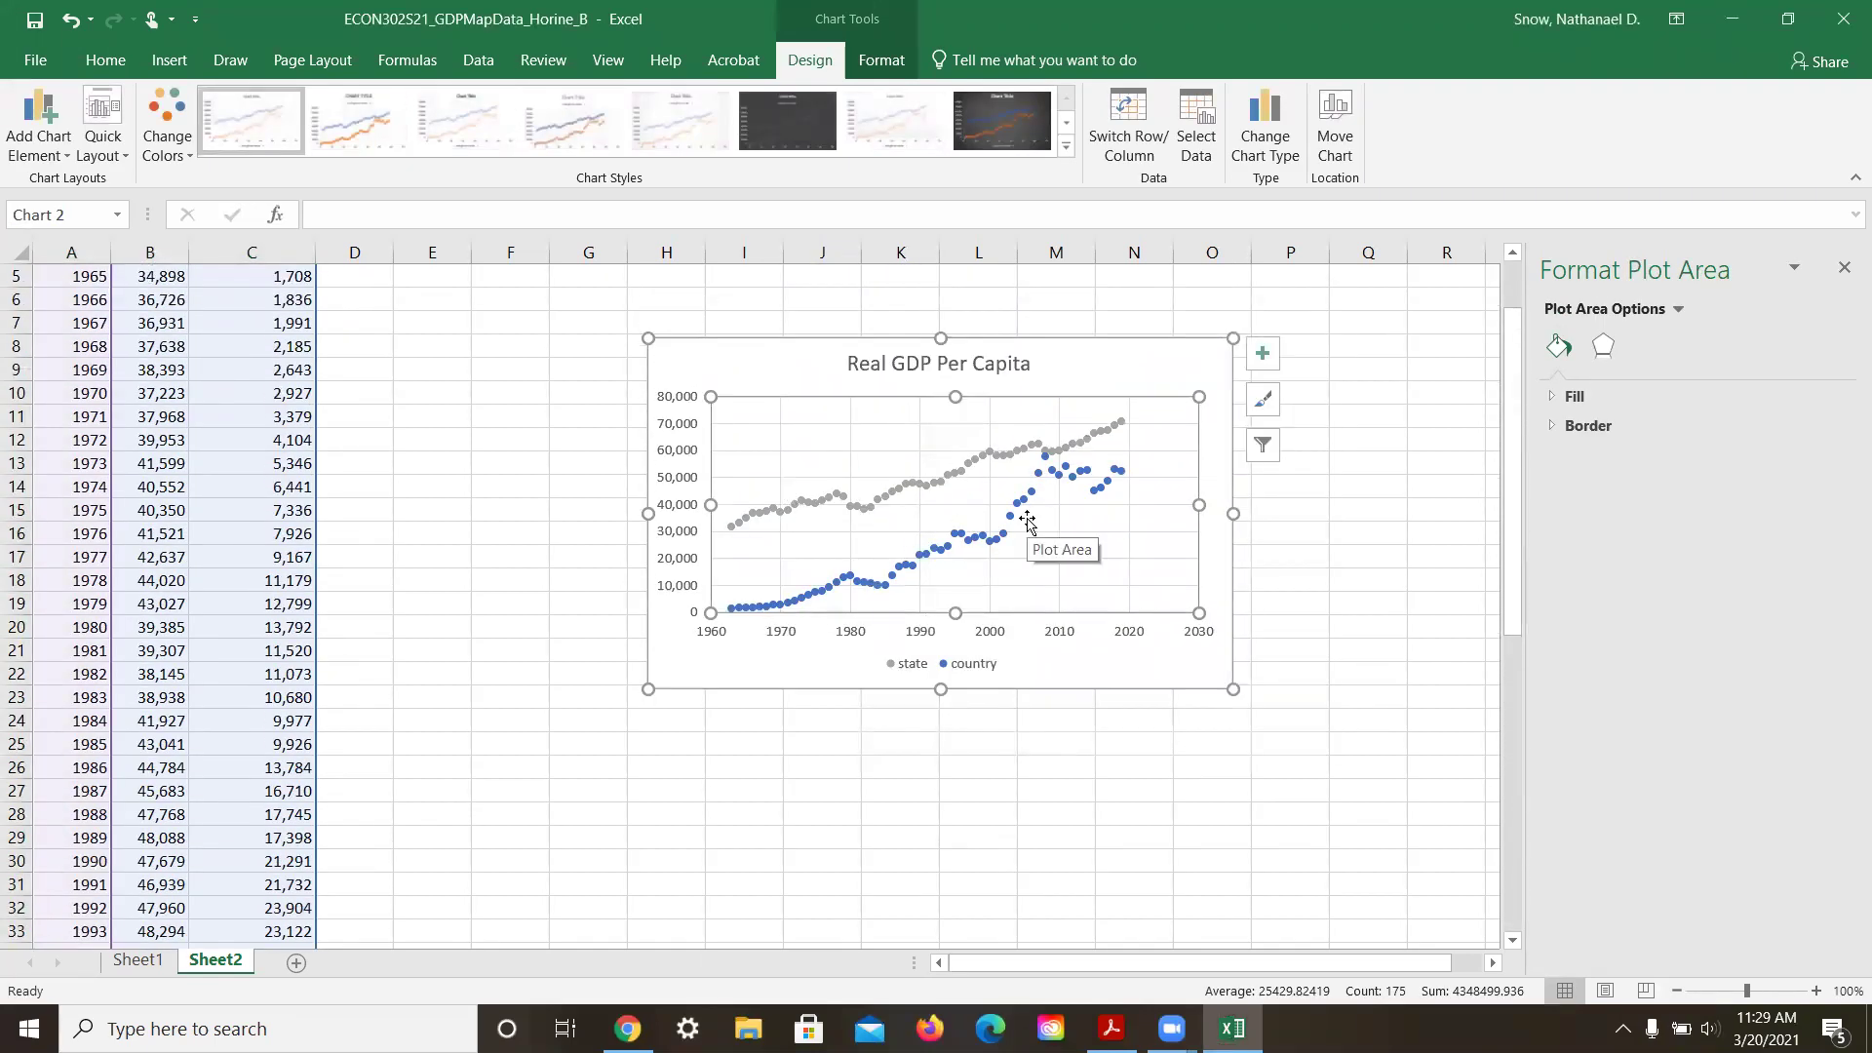
{"action": "left_click", "coordinate": [913, 665]}
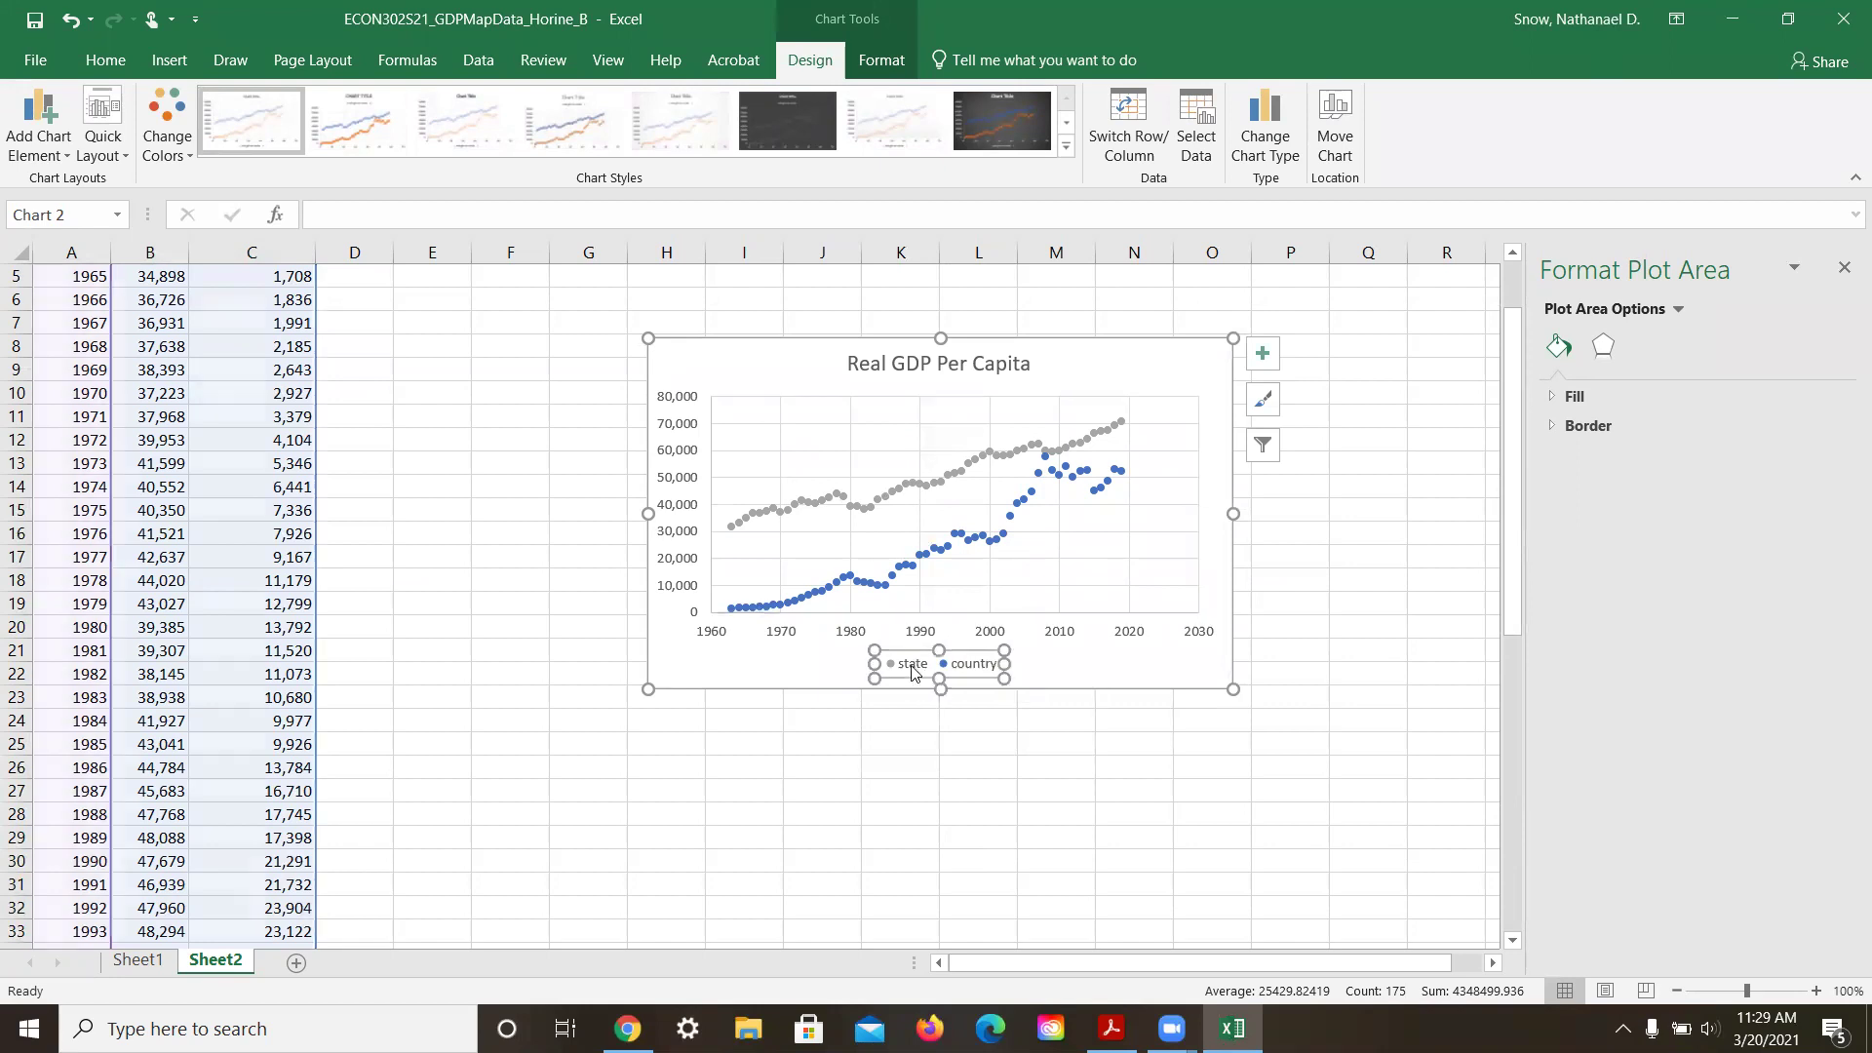
{"action": "scroll", "coordinate": [914, 671], "scroll_direction": "up", "scroll_amount": 2}
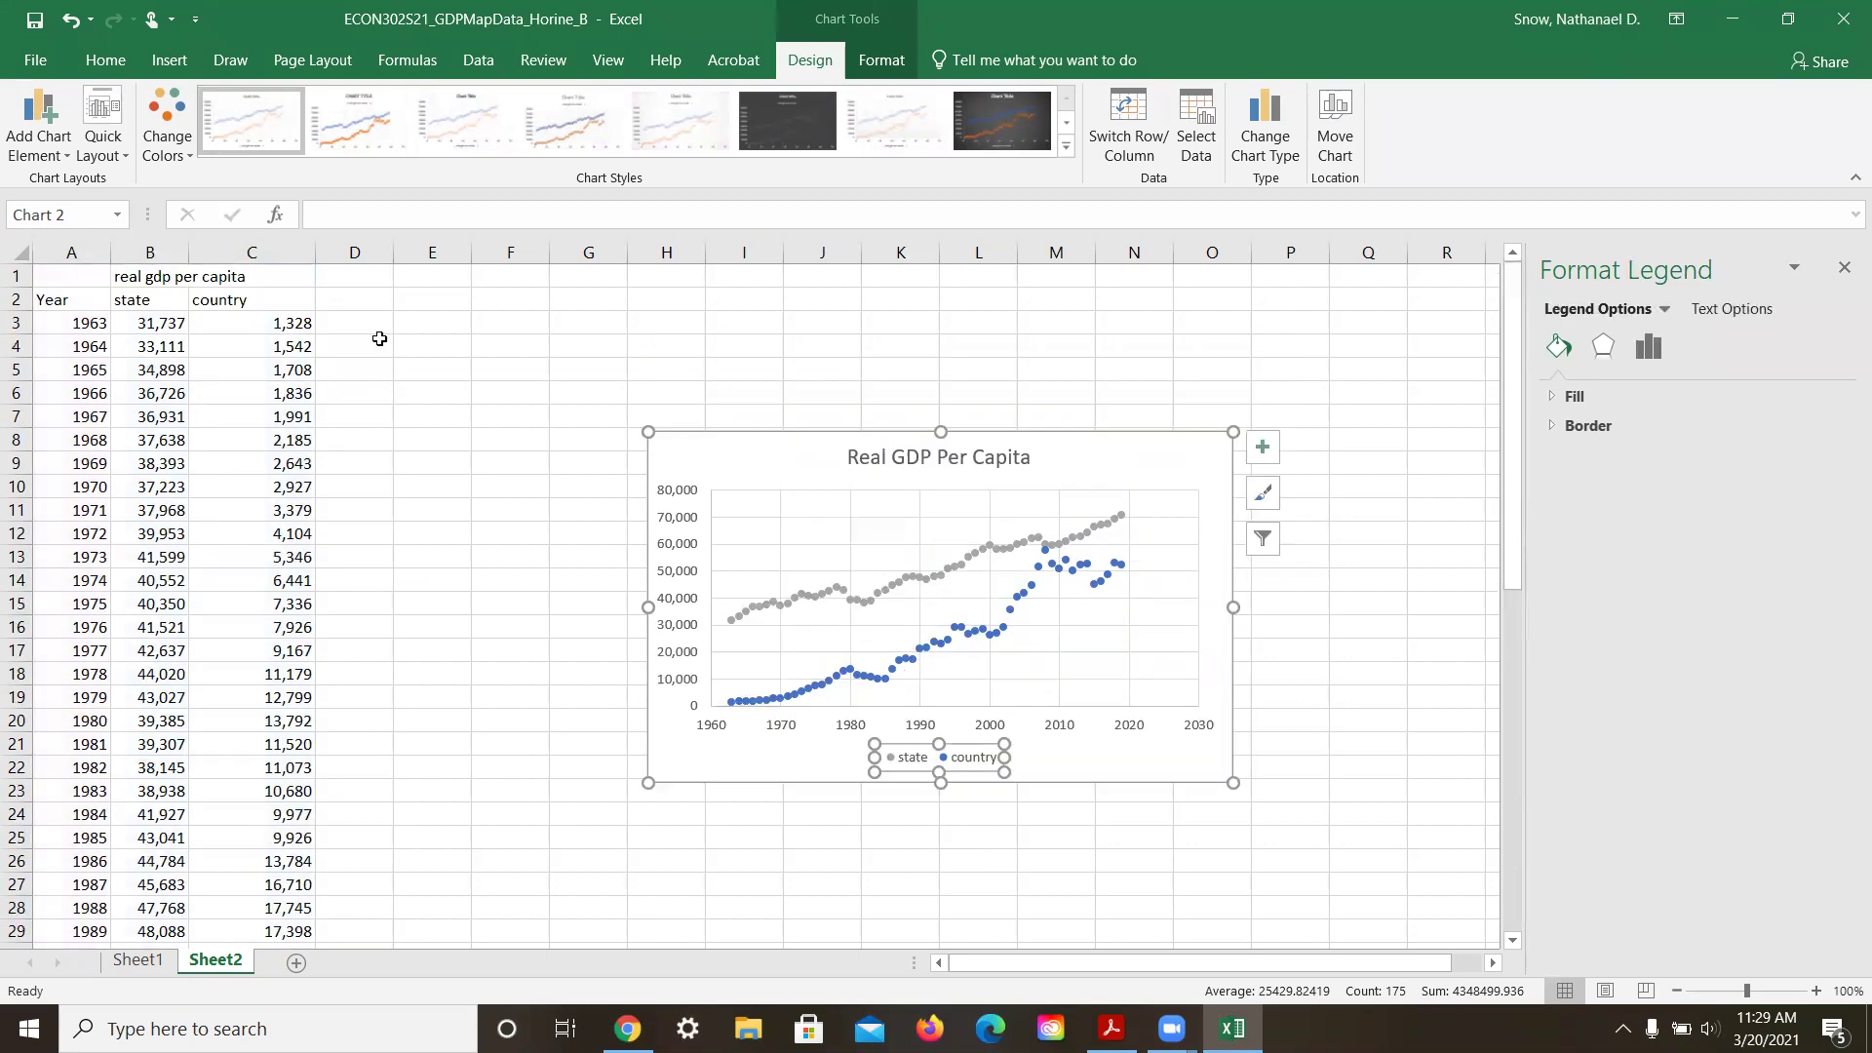
{"action": "left_click", "coordinate": [151, 306]}
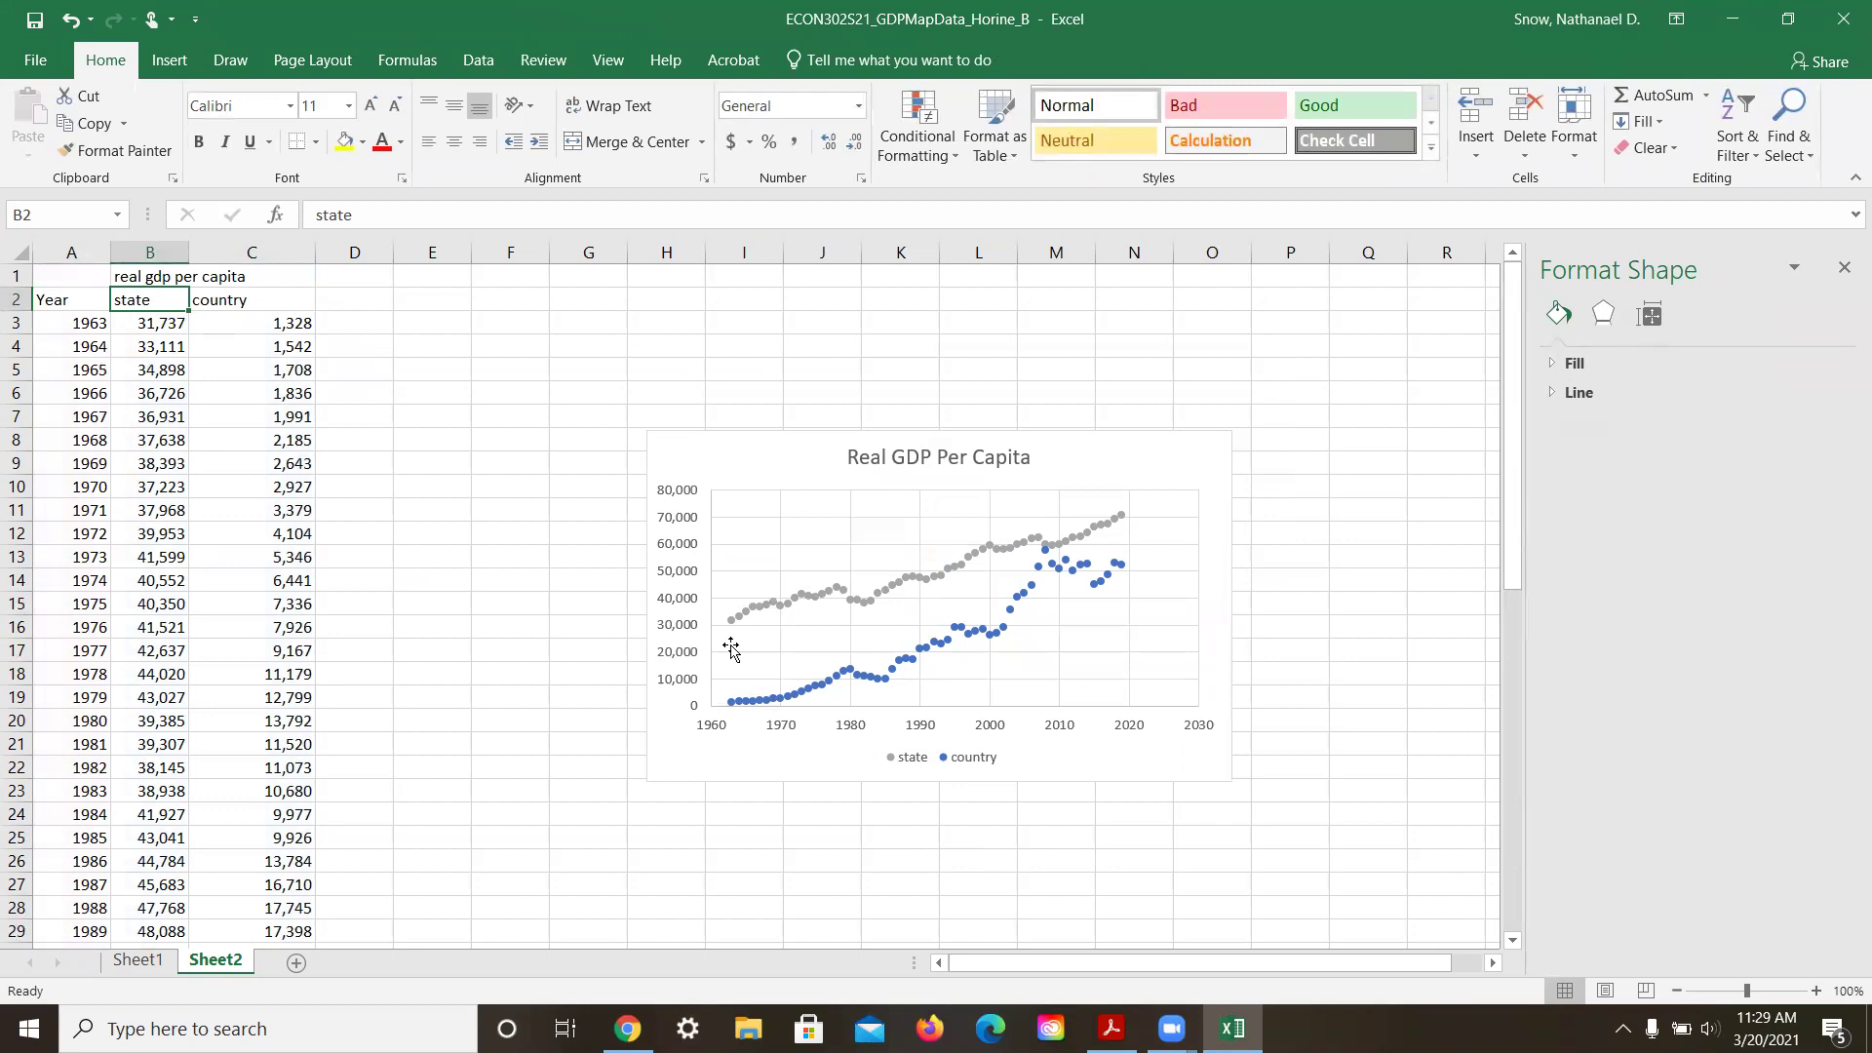
{"action": "right_click", "coordinate": [669, 587]}
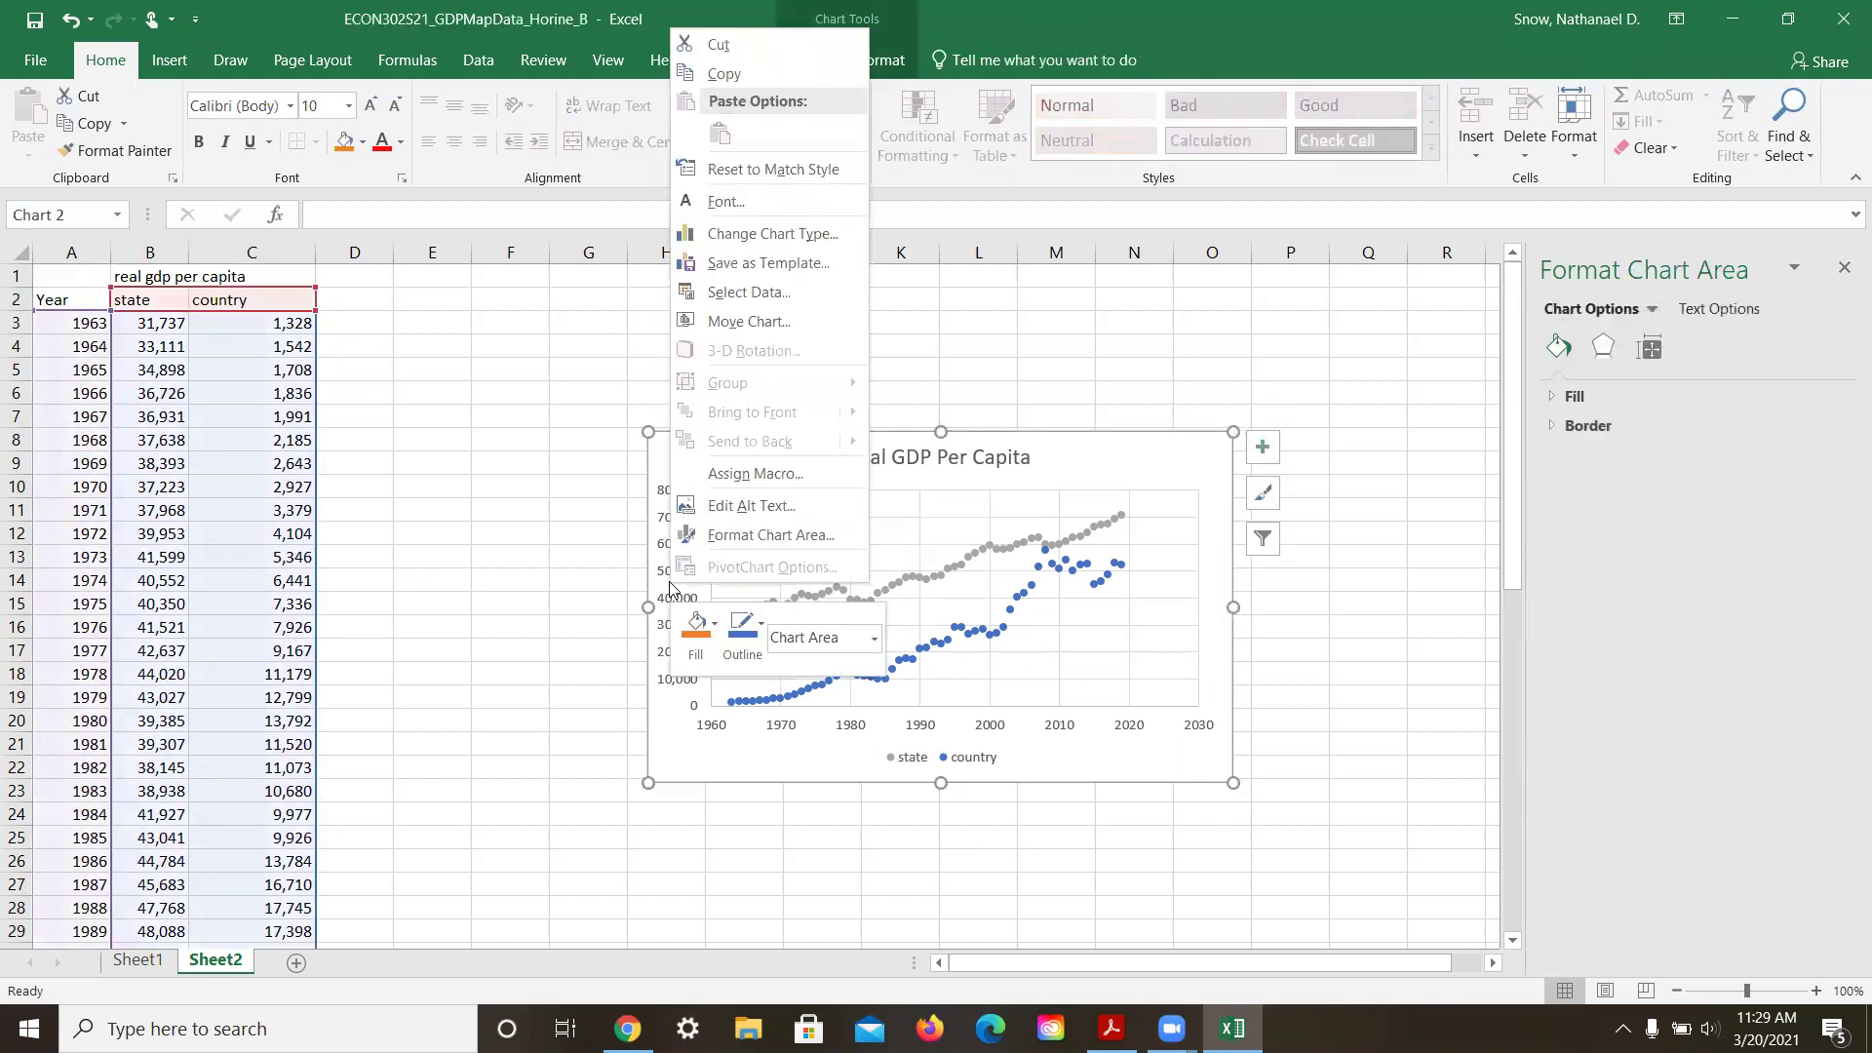
{"action": "left_click", "coordinate": [575, 546]}
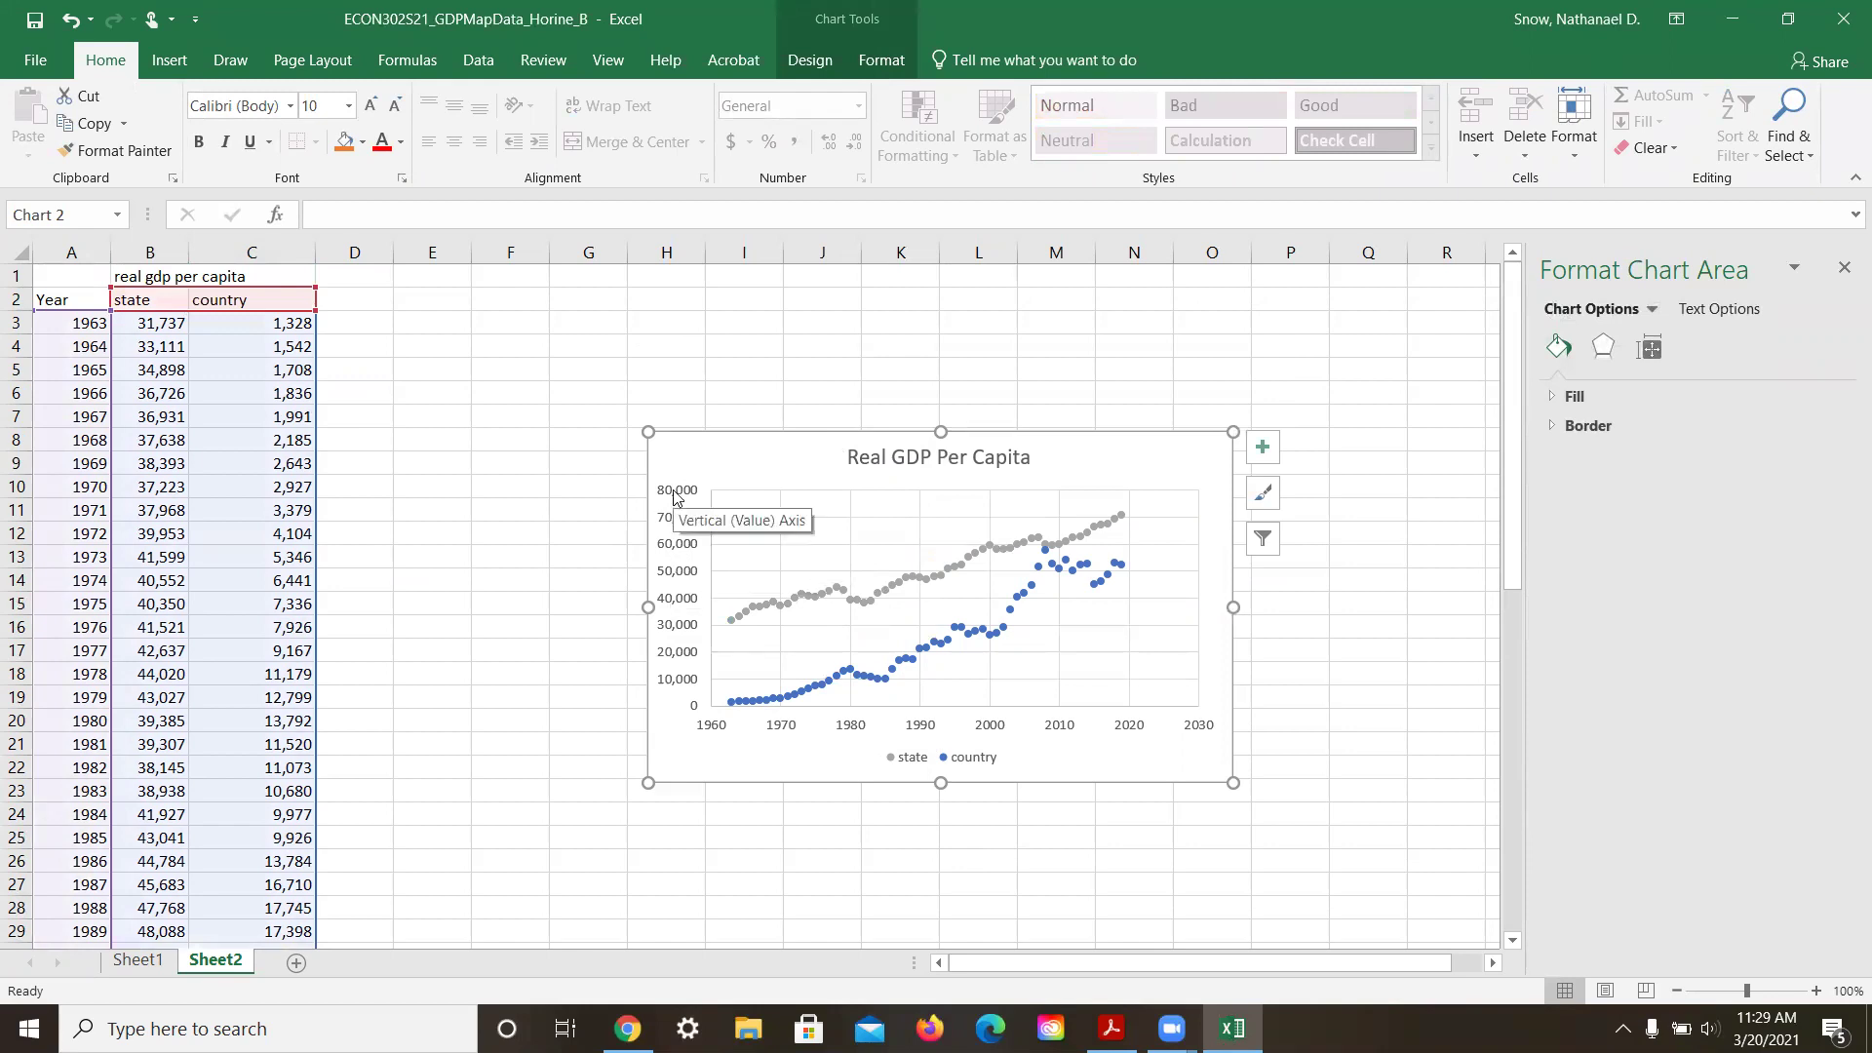
{"action": "left_click", "coordinate": [830, 60]}
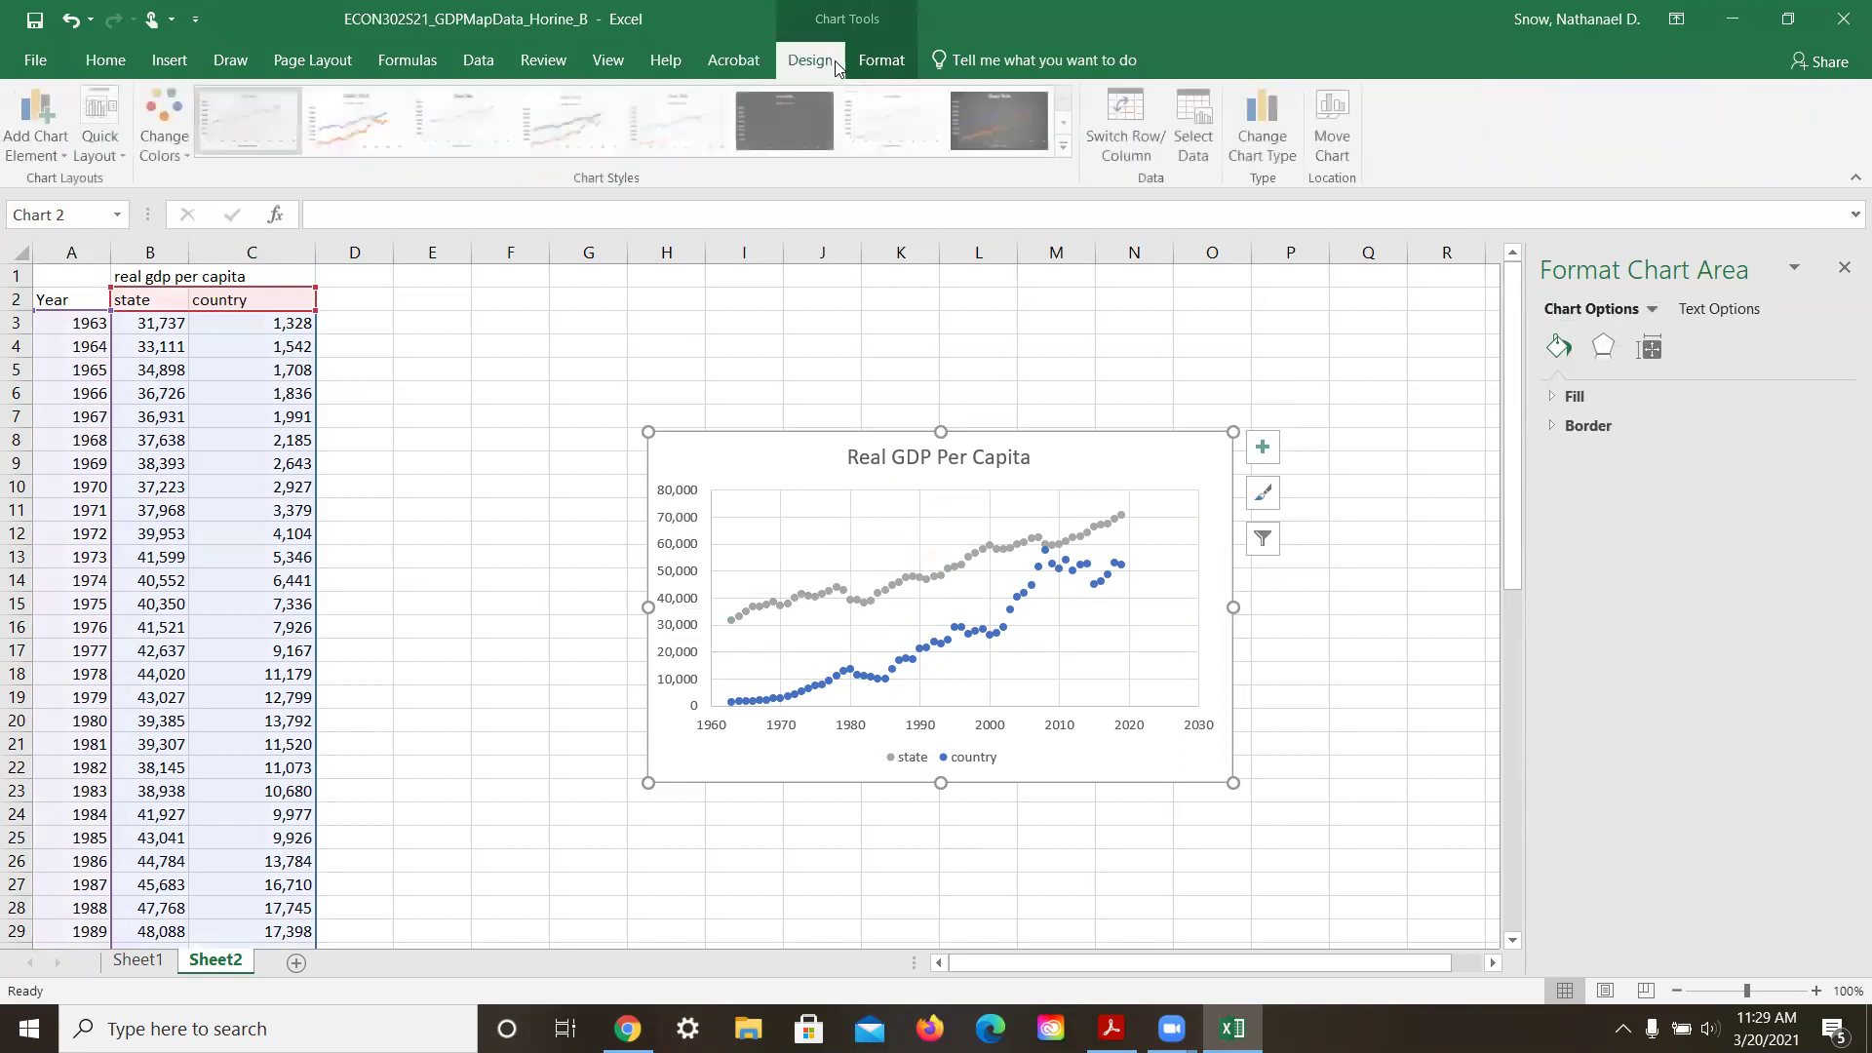
Step: Add a primary vertical axis title reading '2019 USD'
{"action": "left_click", "coordinate": [25, 146]}
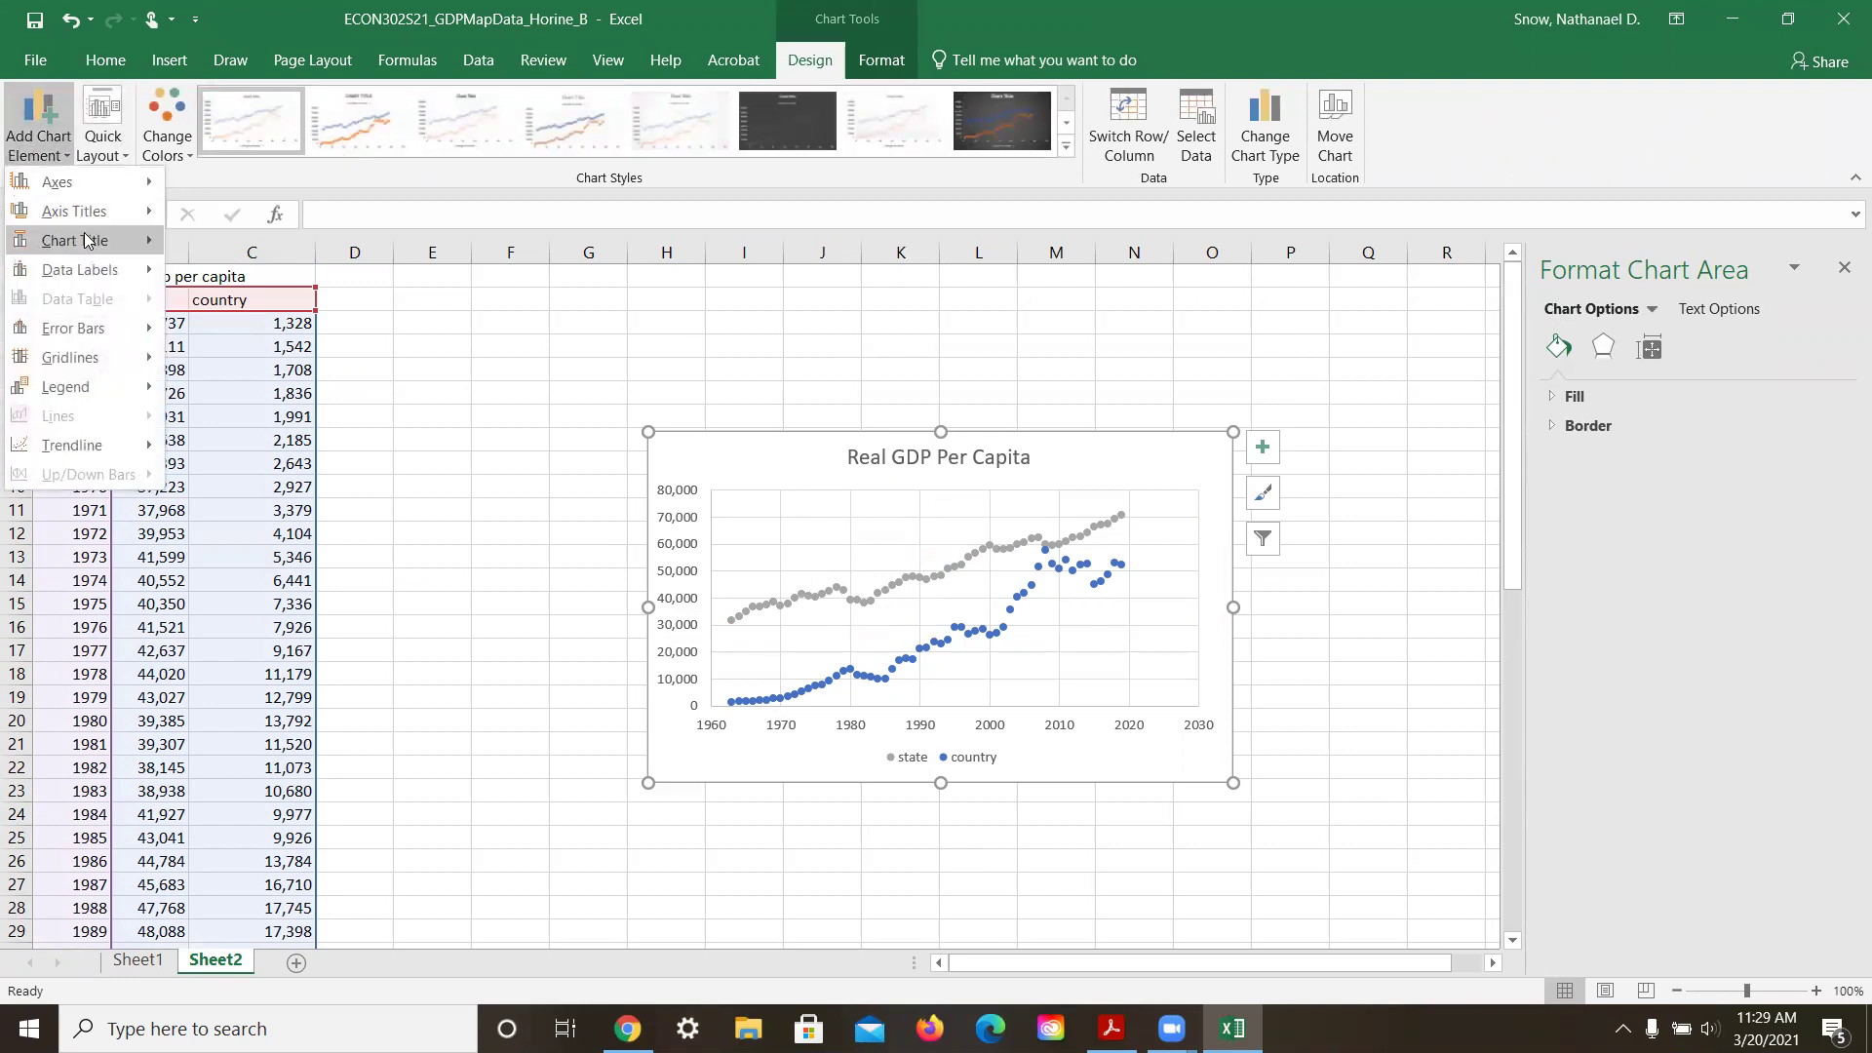
{"action": "mouse_move", "coordinate": [96, 220]}
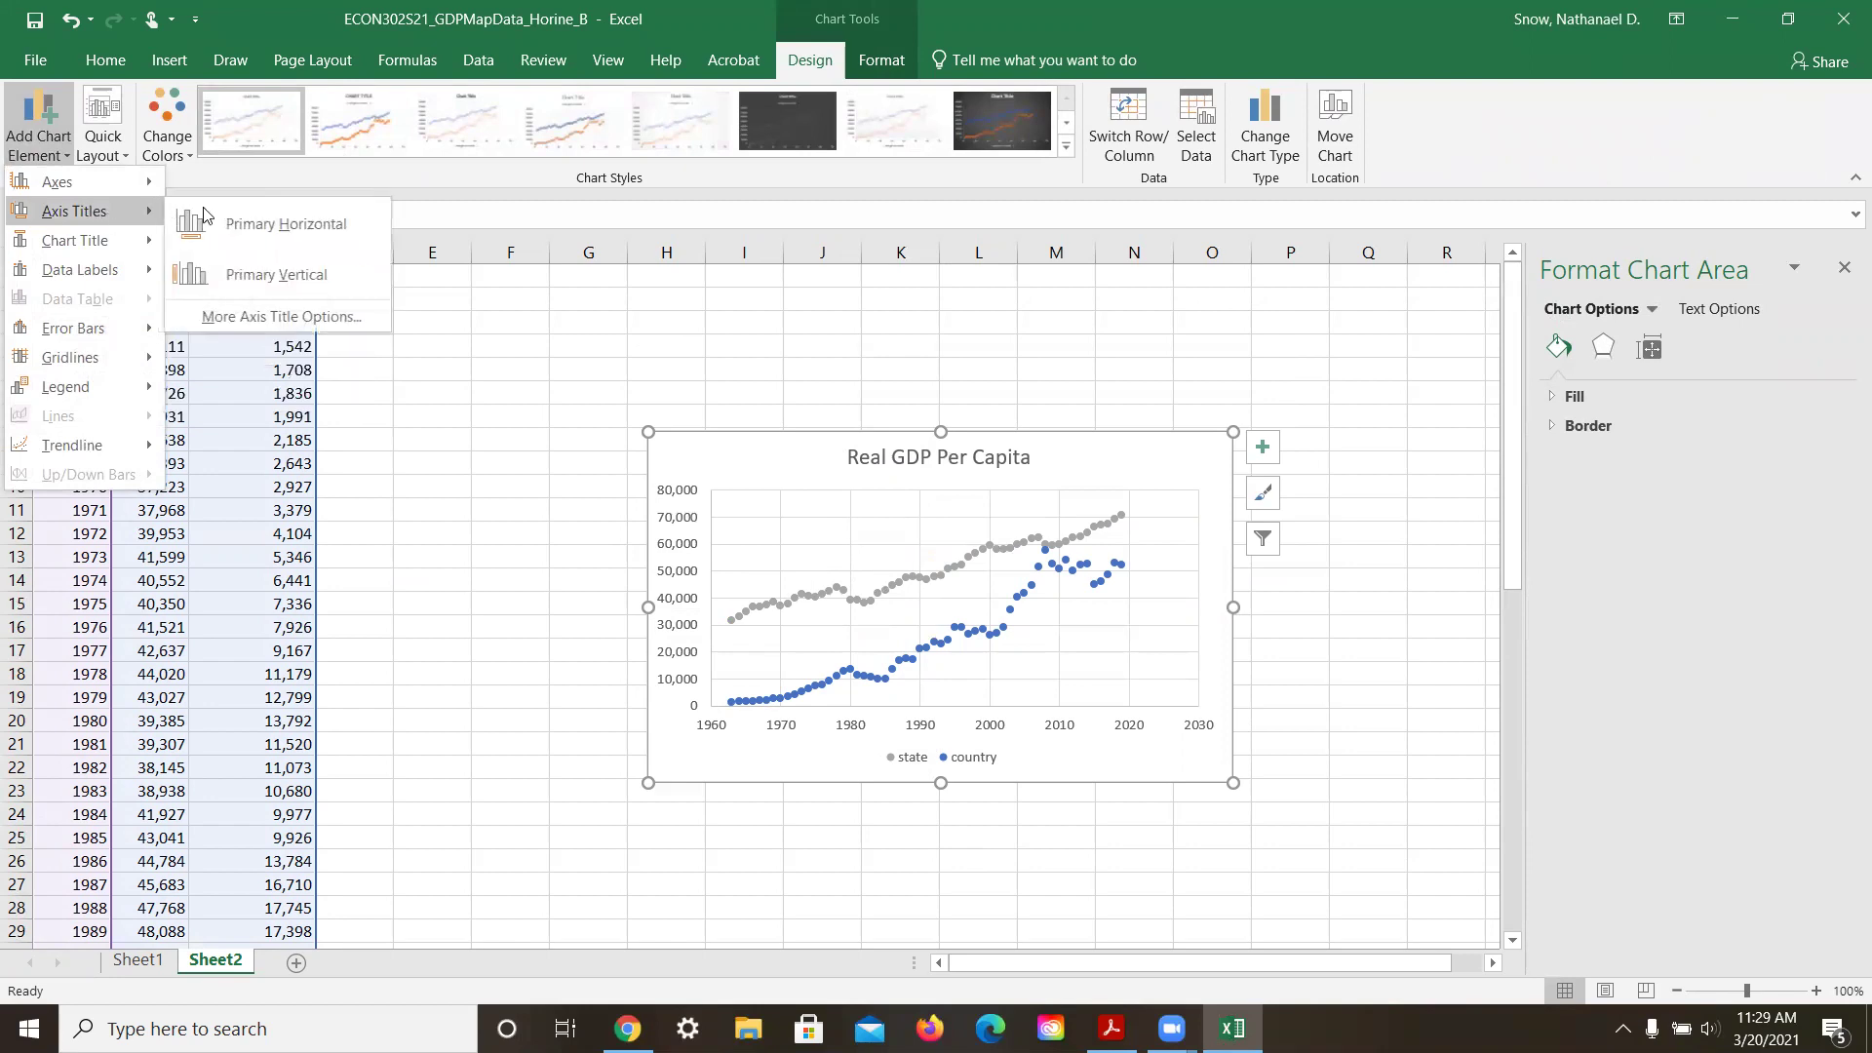
{"action": "left_click", "coordinate": [246, 264]}
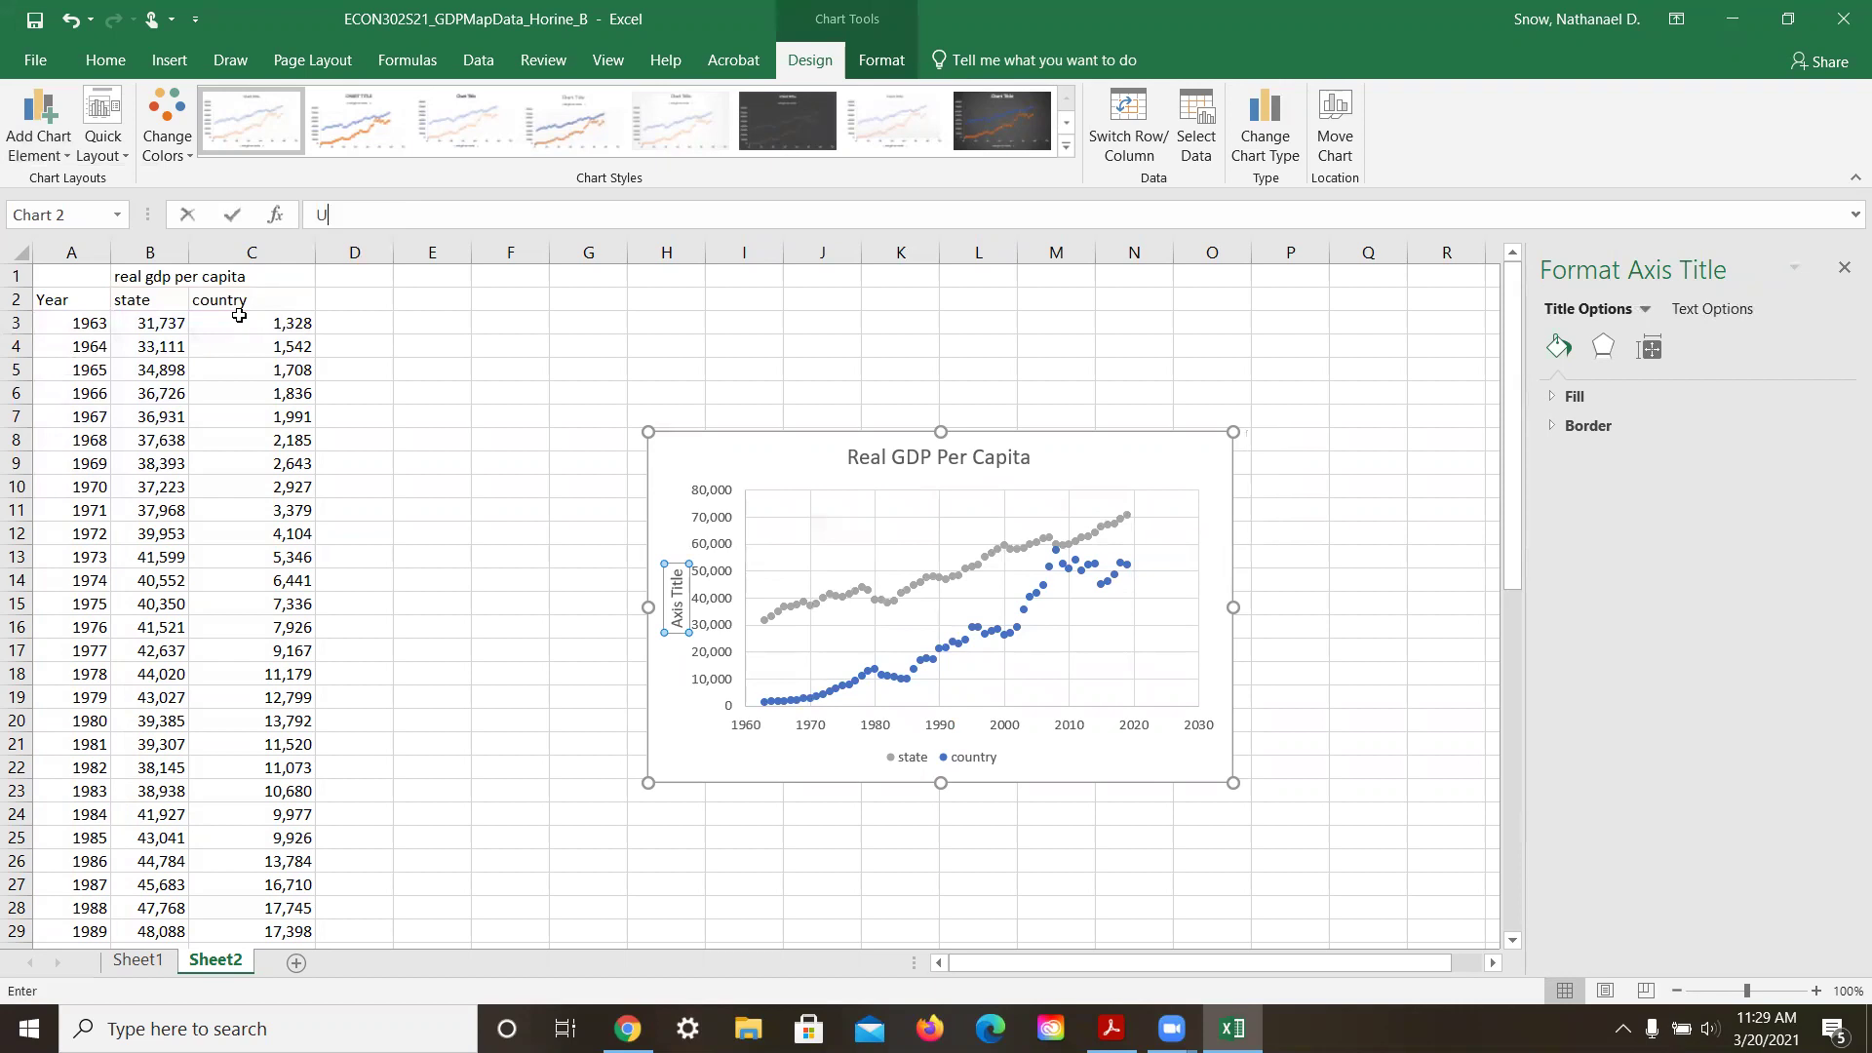
{"action": "type", "text": "USD"}
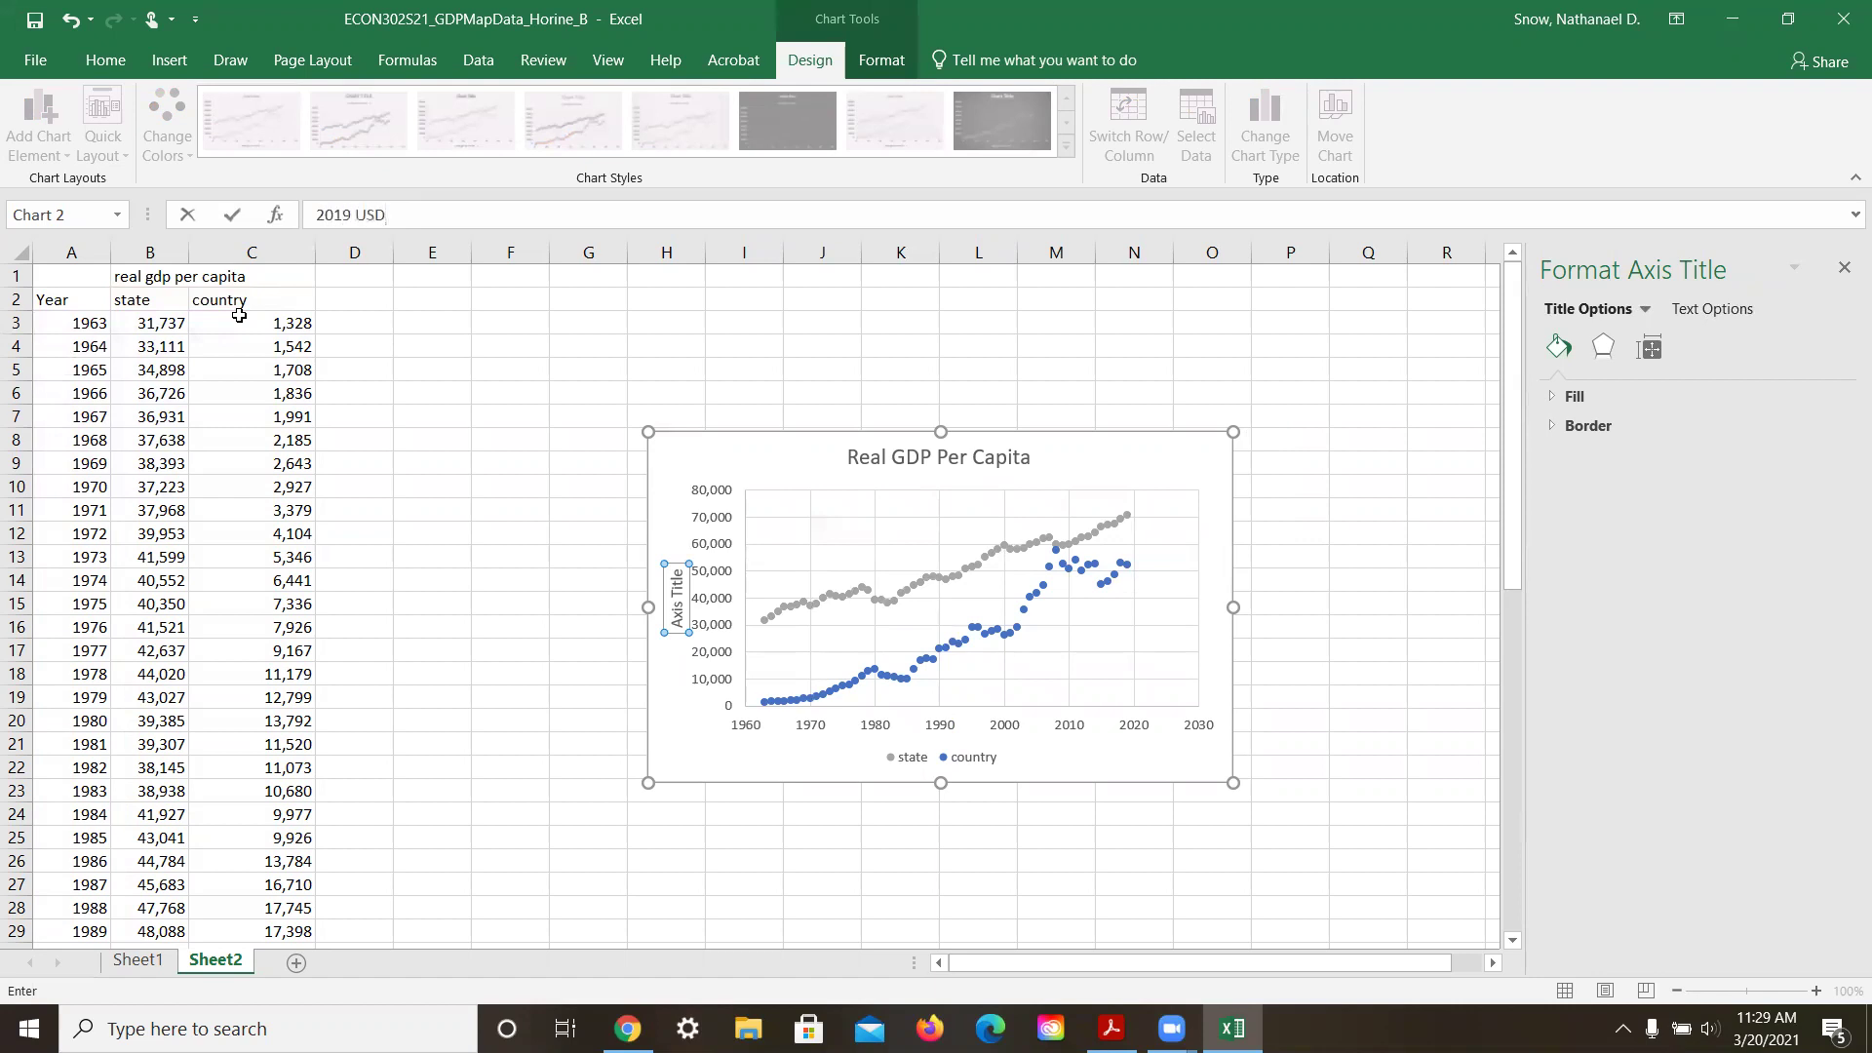
{"action": "key", "text": "Return"}
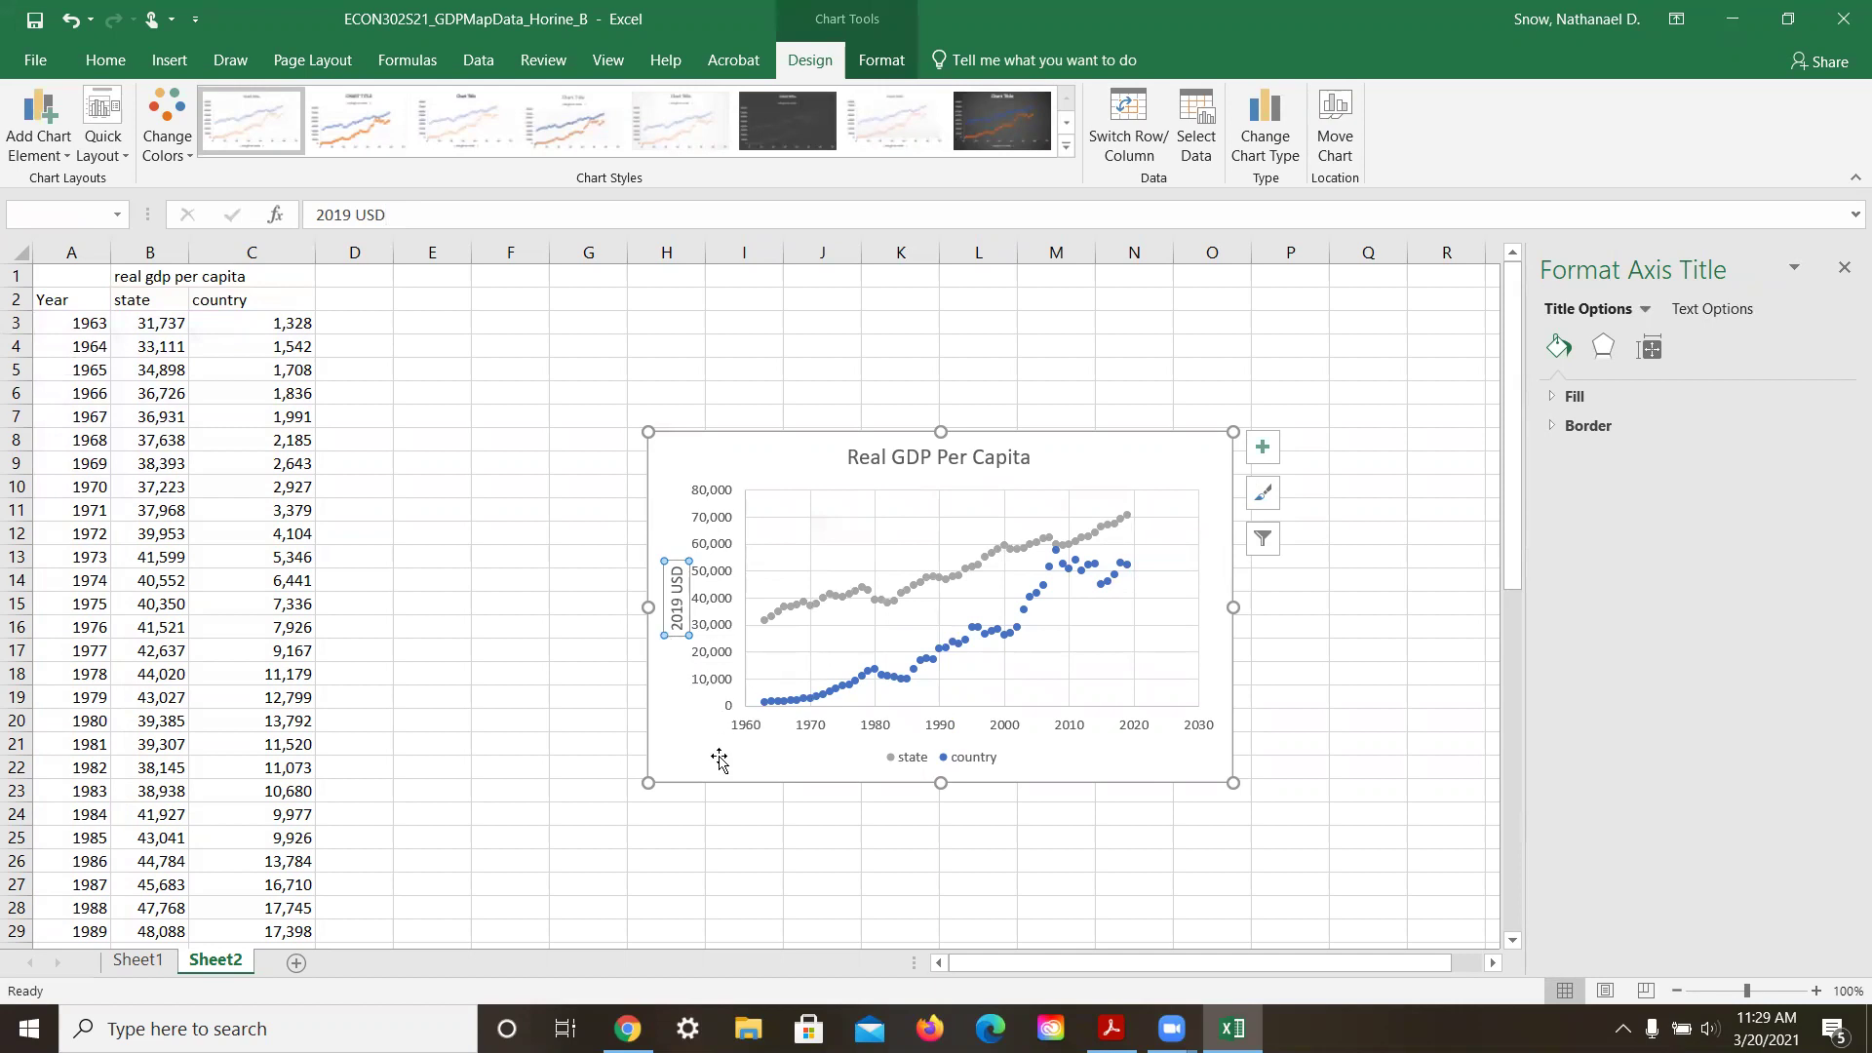
Step: Add a primary horizontal axis title reading 'Year'
{"action": "left_click", "coordinate": [39, 136]}
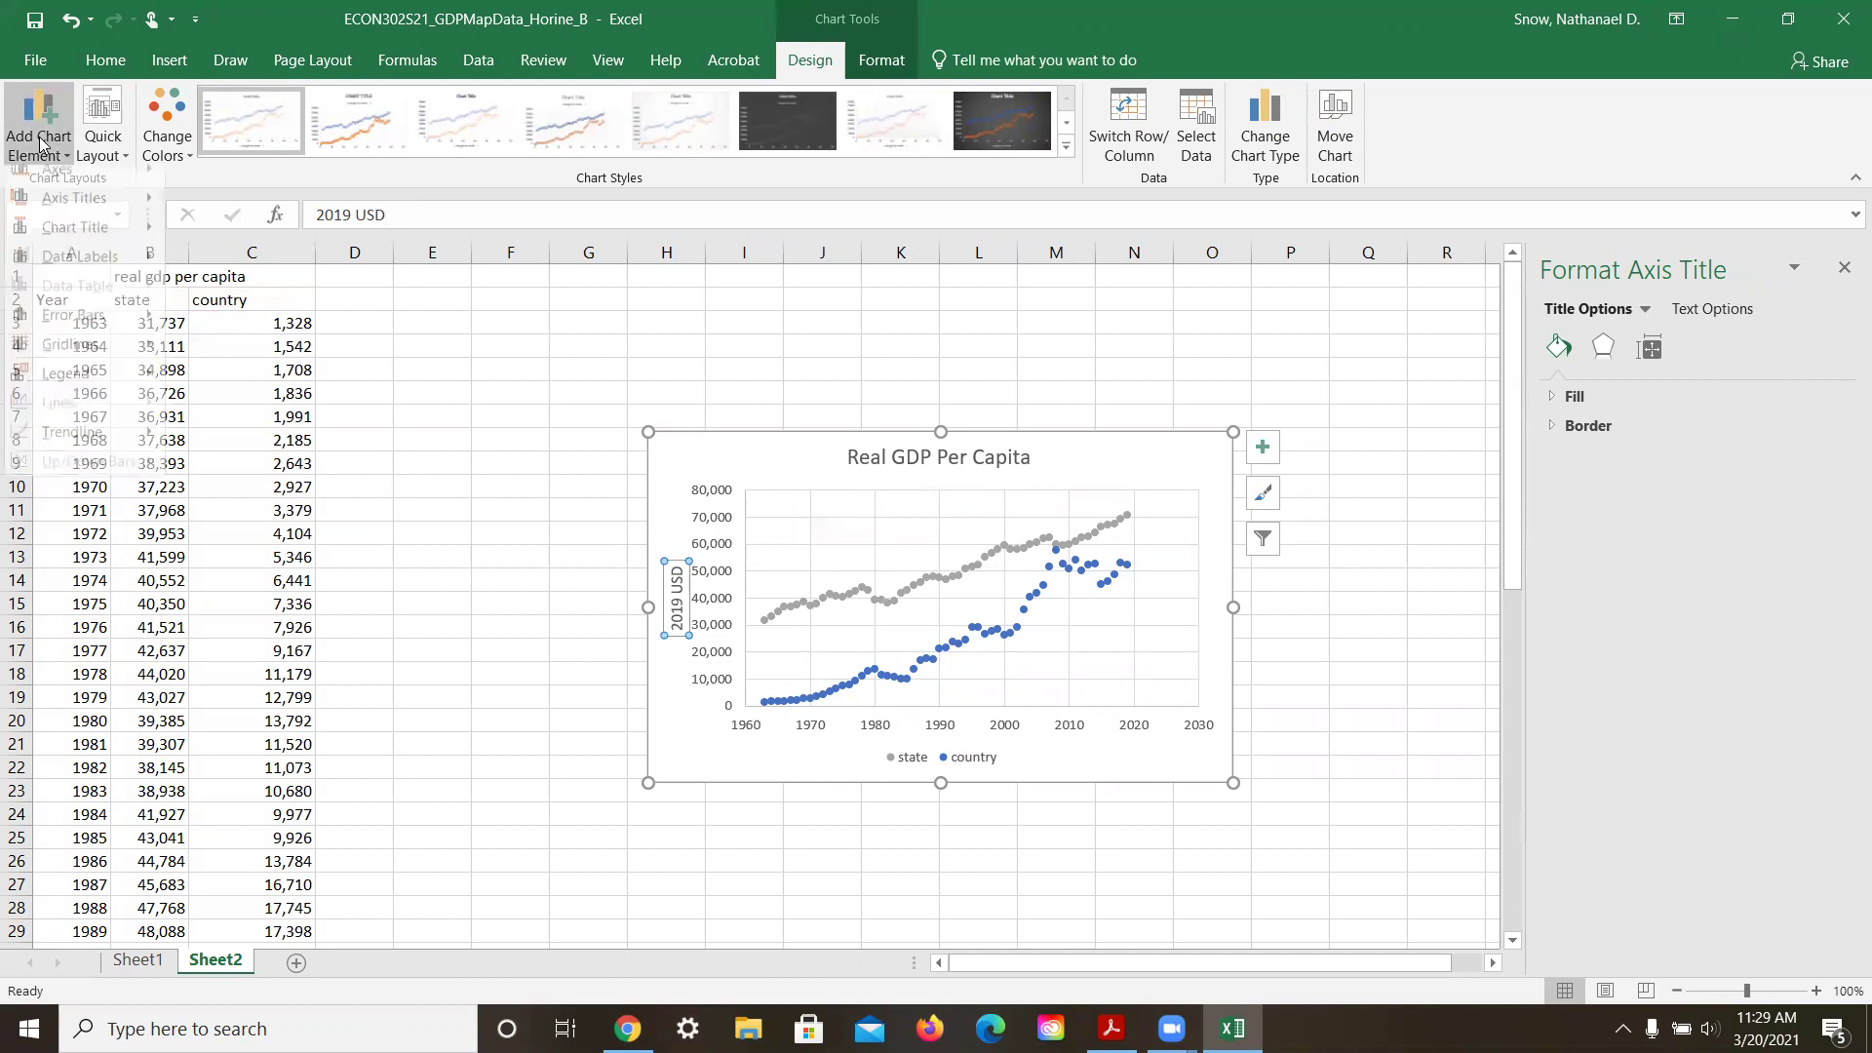
{"action": "mouse_move", "coordinate": [57, 215]}
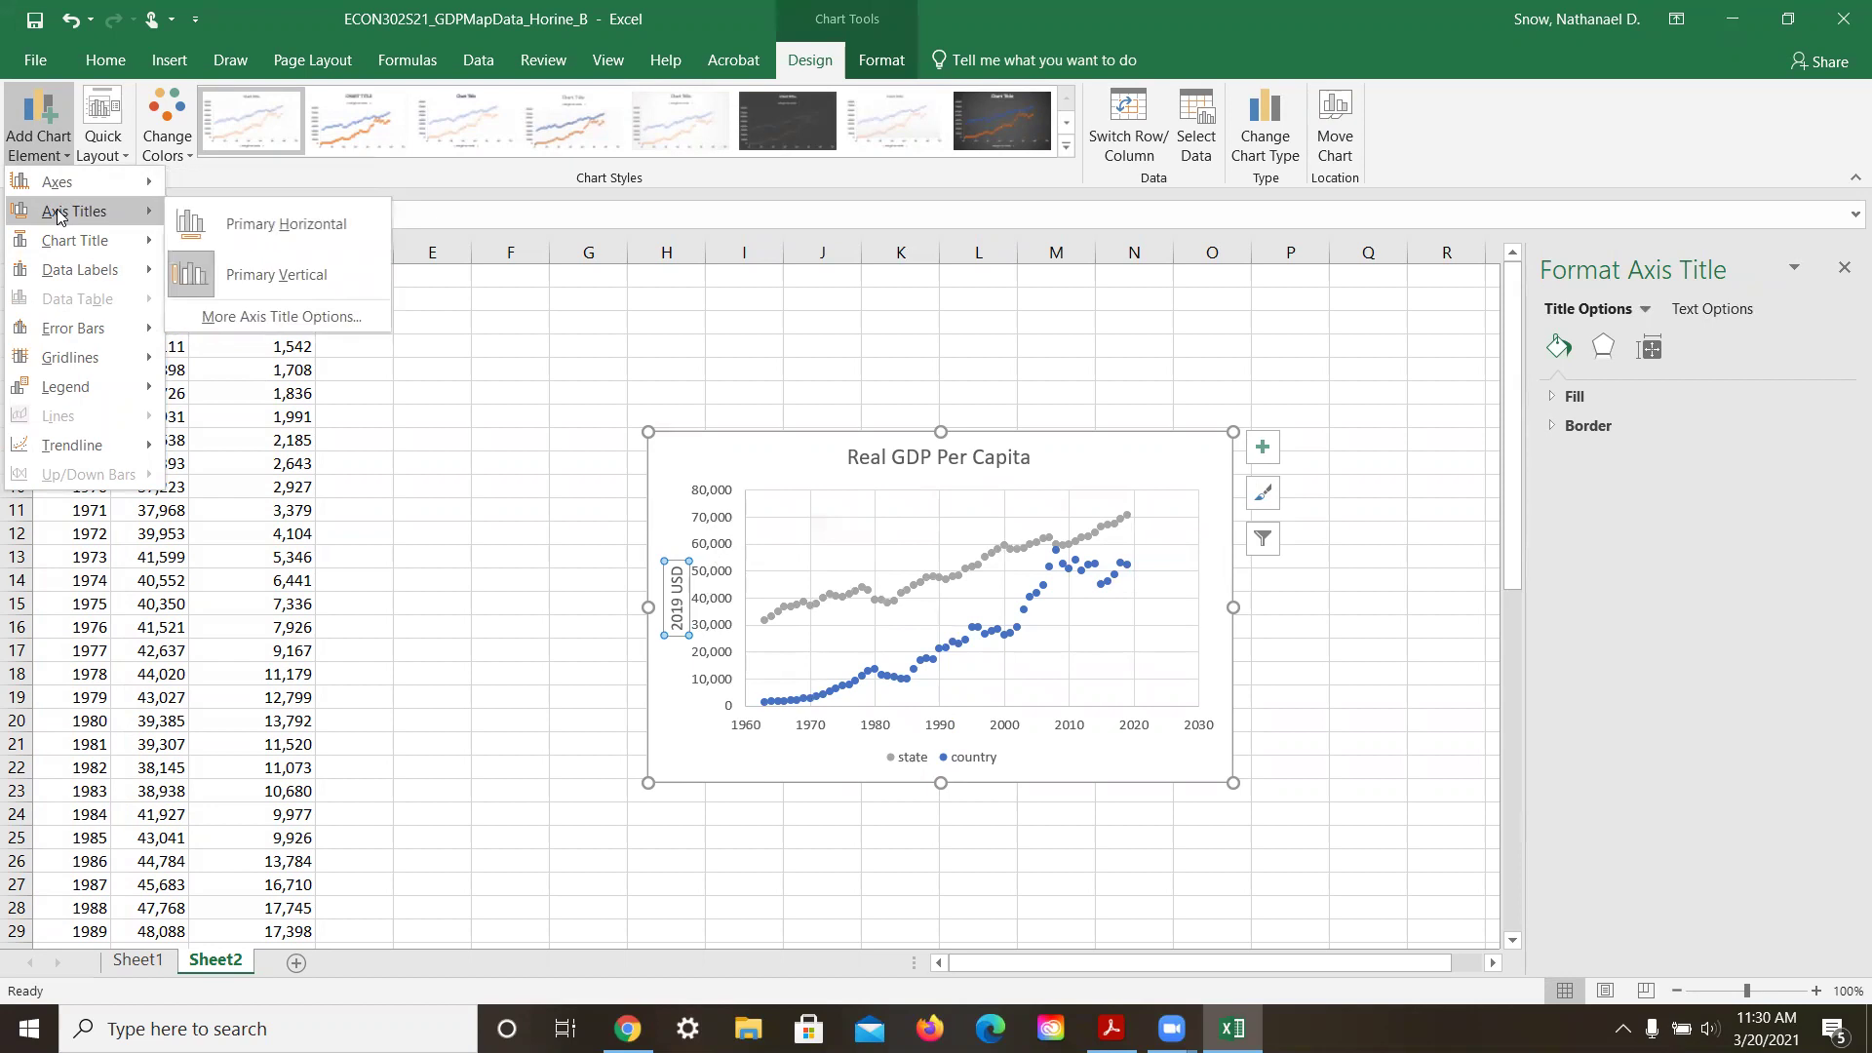
{"action": "left_click", "coordinate": [214, 230]}
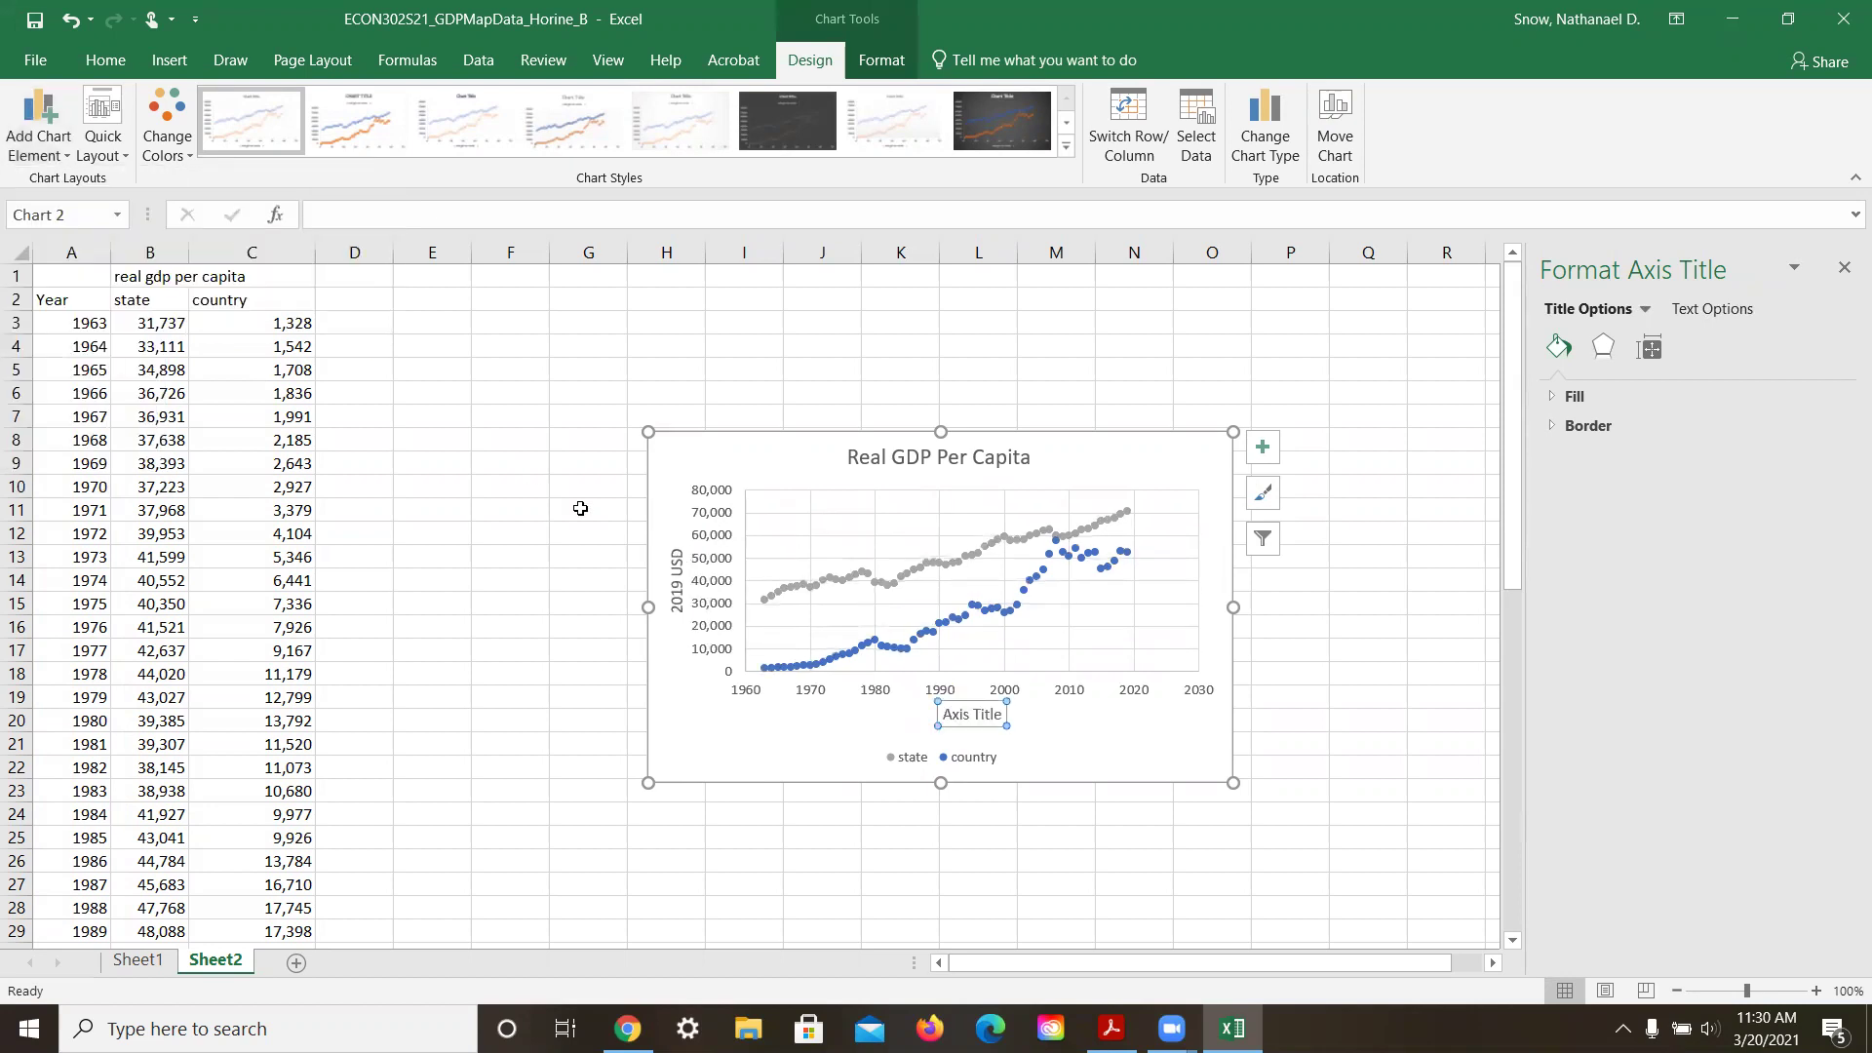
{"action": "type", "text": "Year"}
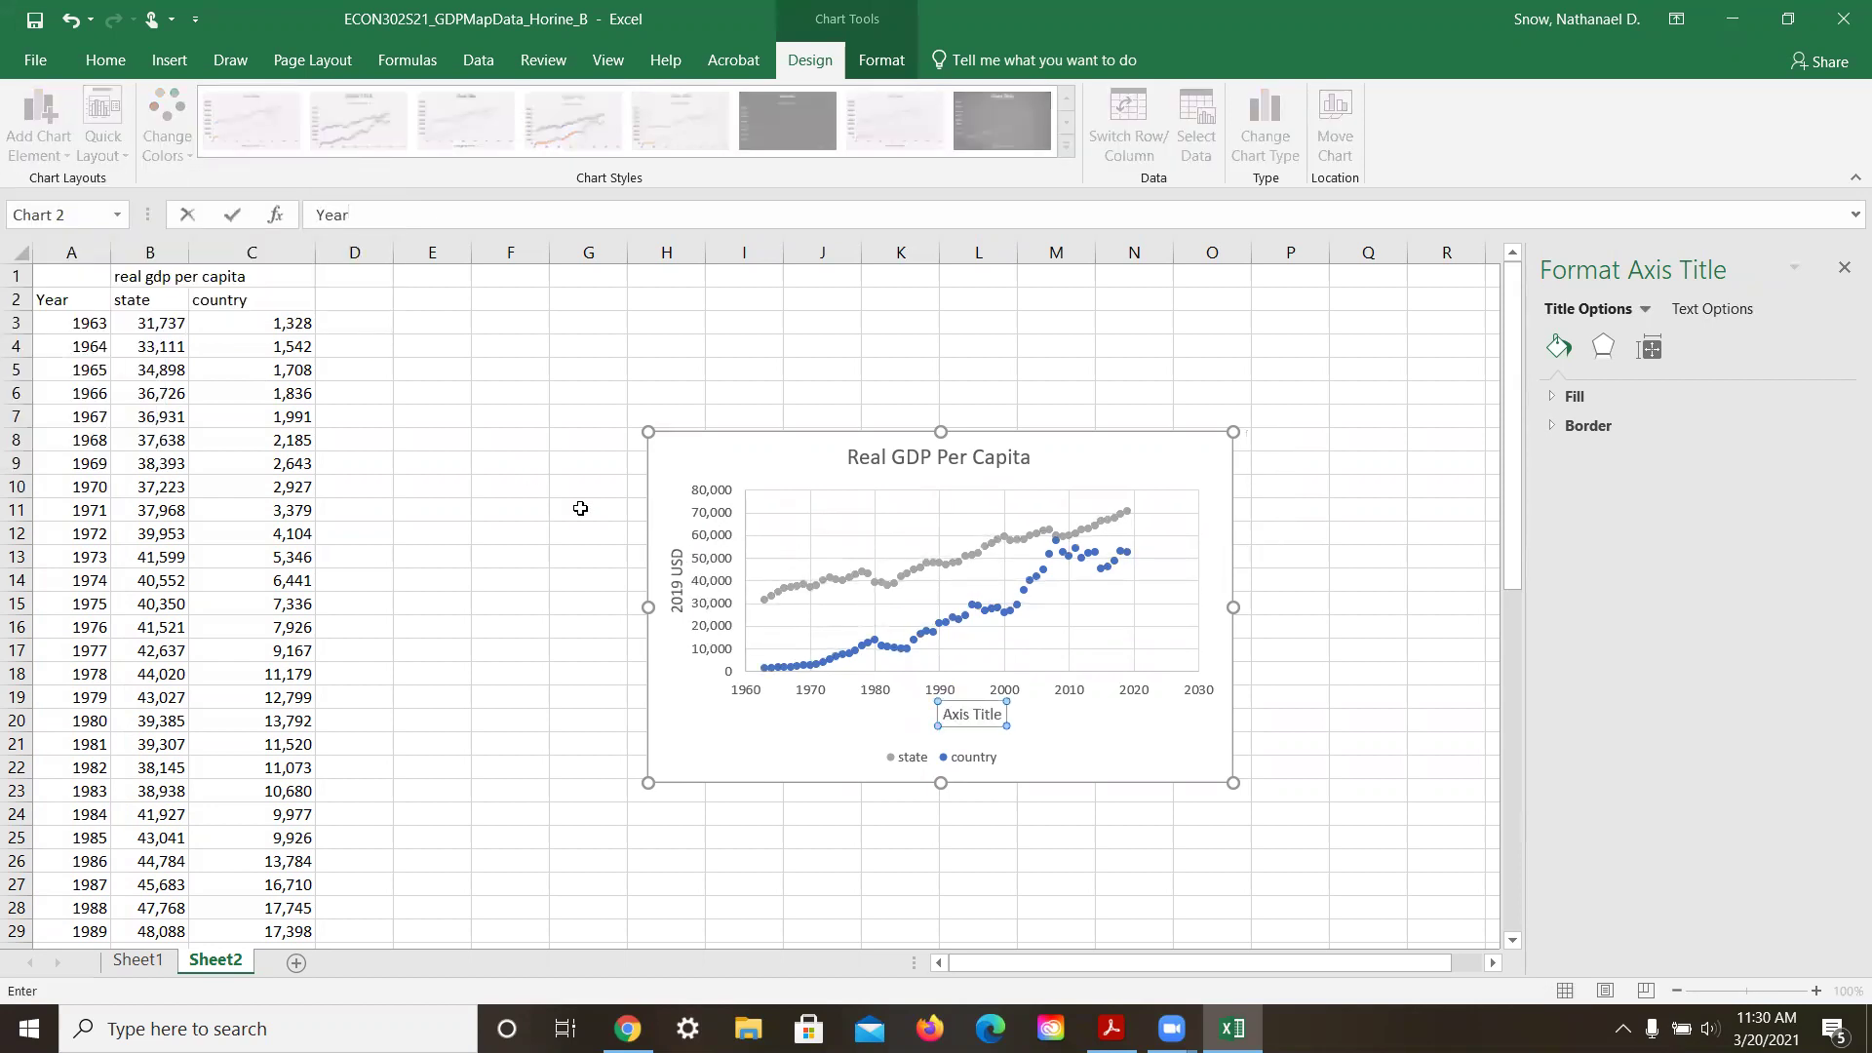
{"action": "key", "text": "Return"}
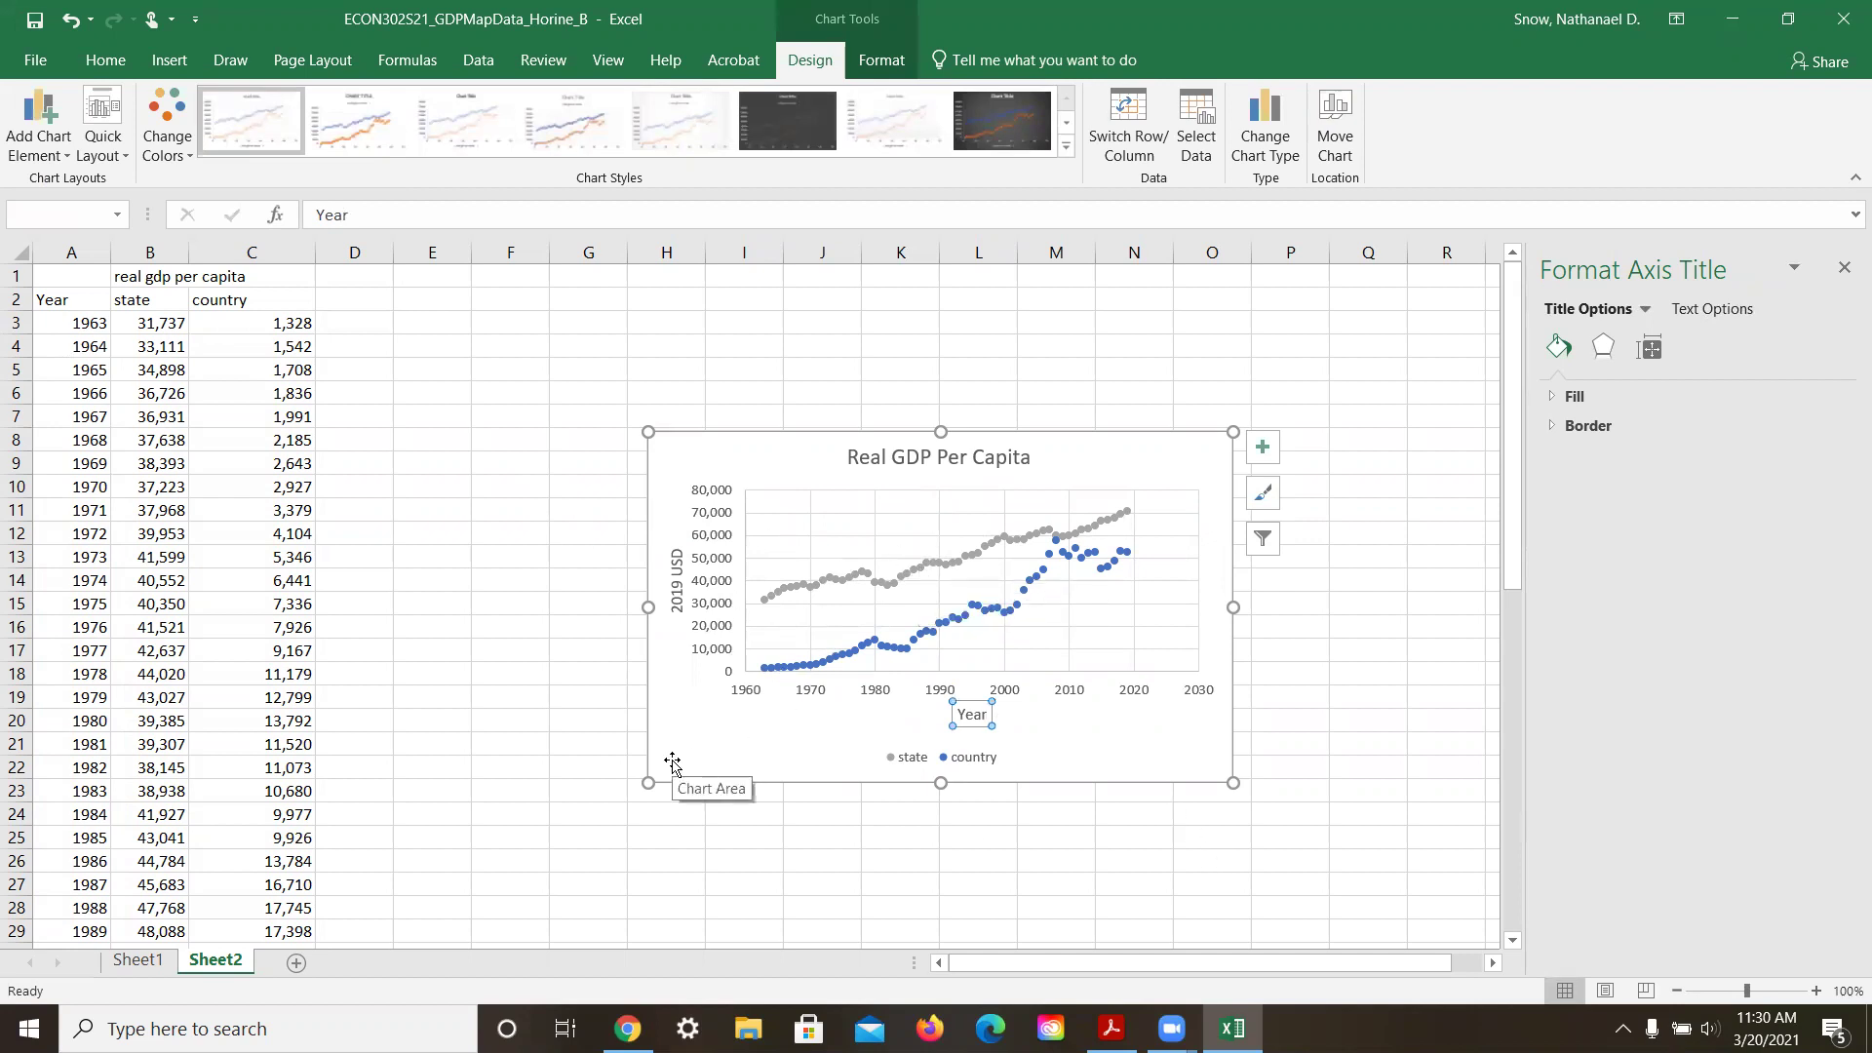
Step: Enlarge the chart leftward and downward, then paste a copy of it at cell F29
{"action": "left_click_drag", "start_coordinate": [647, 782], "coordinate": [449, 854]}
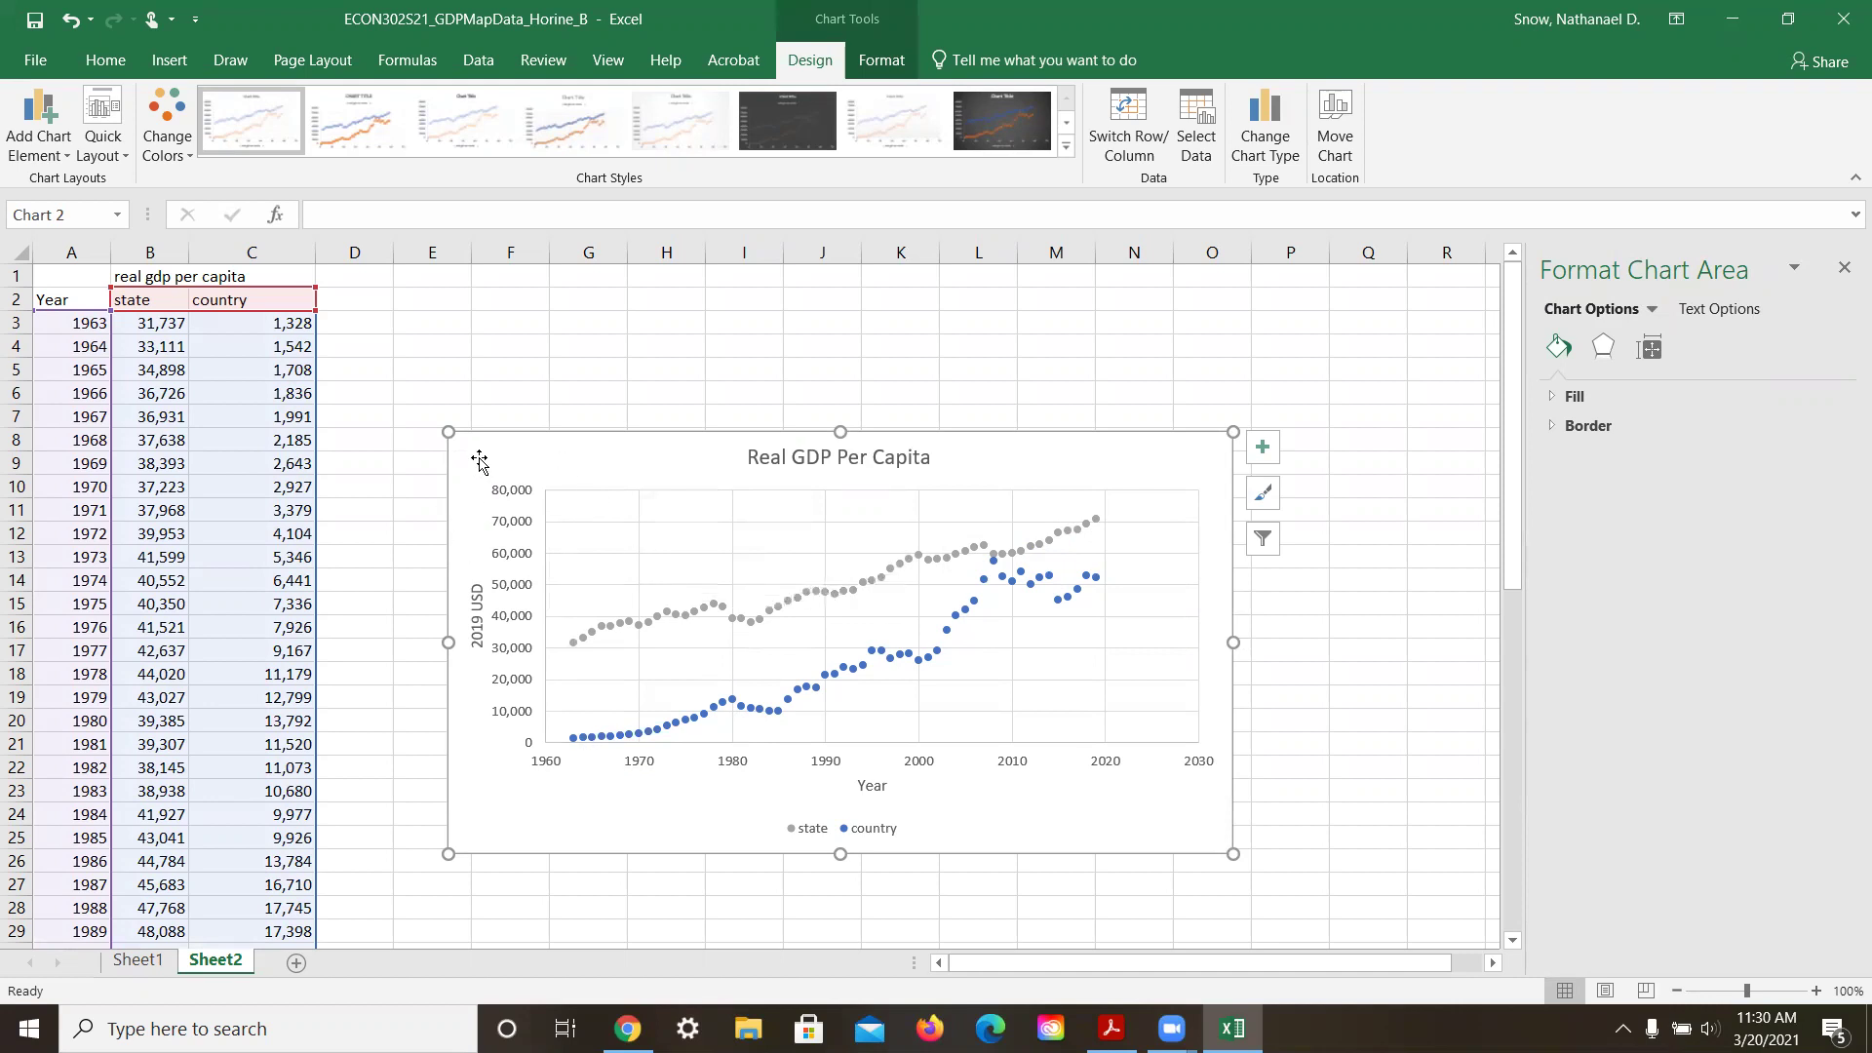
{"action": "scroll", "coordinate": [479, 462], "scroll_direction": "down", "scroll_amount": 5}
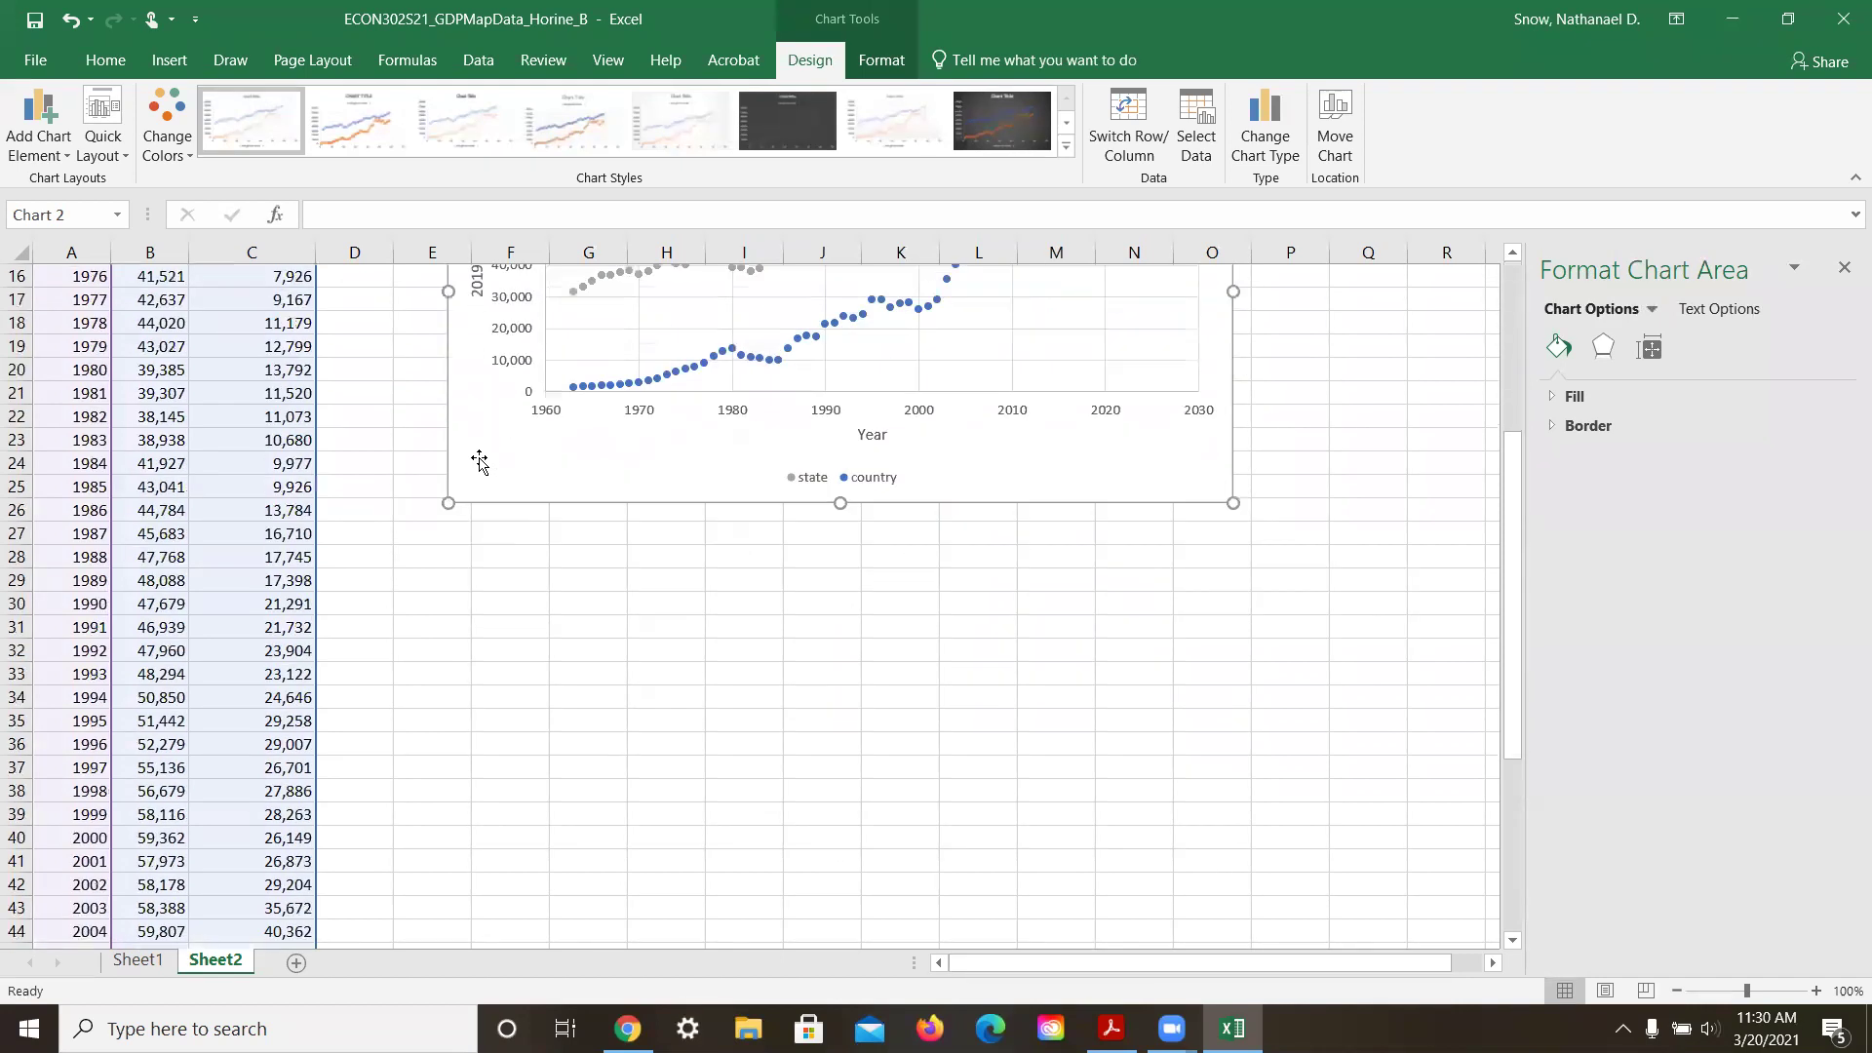
{"action": "left_click", "coordinate": [472, 585]}
{"action": "key", "text": "ctrl+v"}
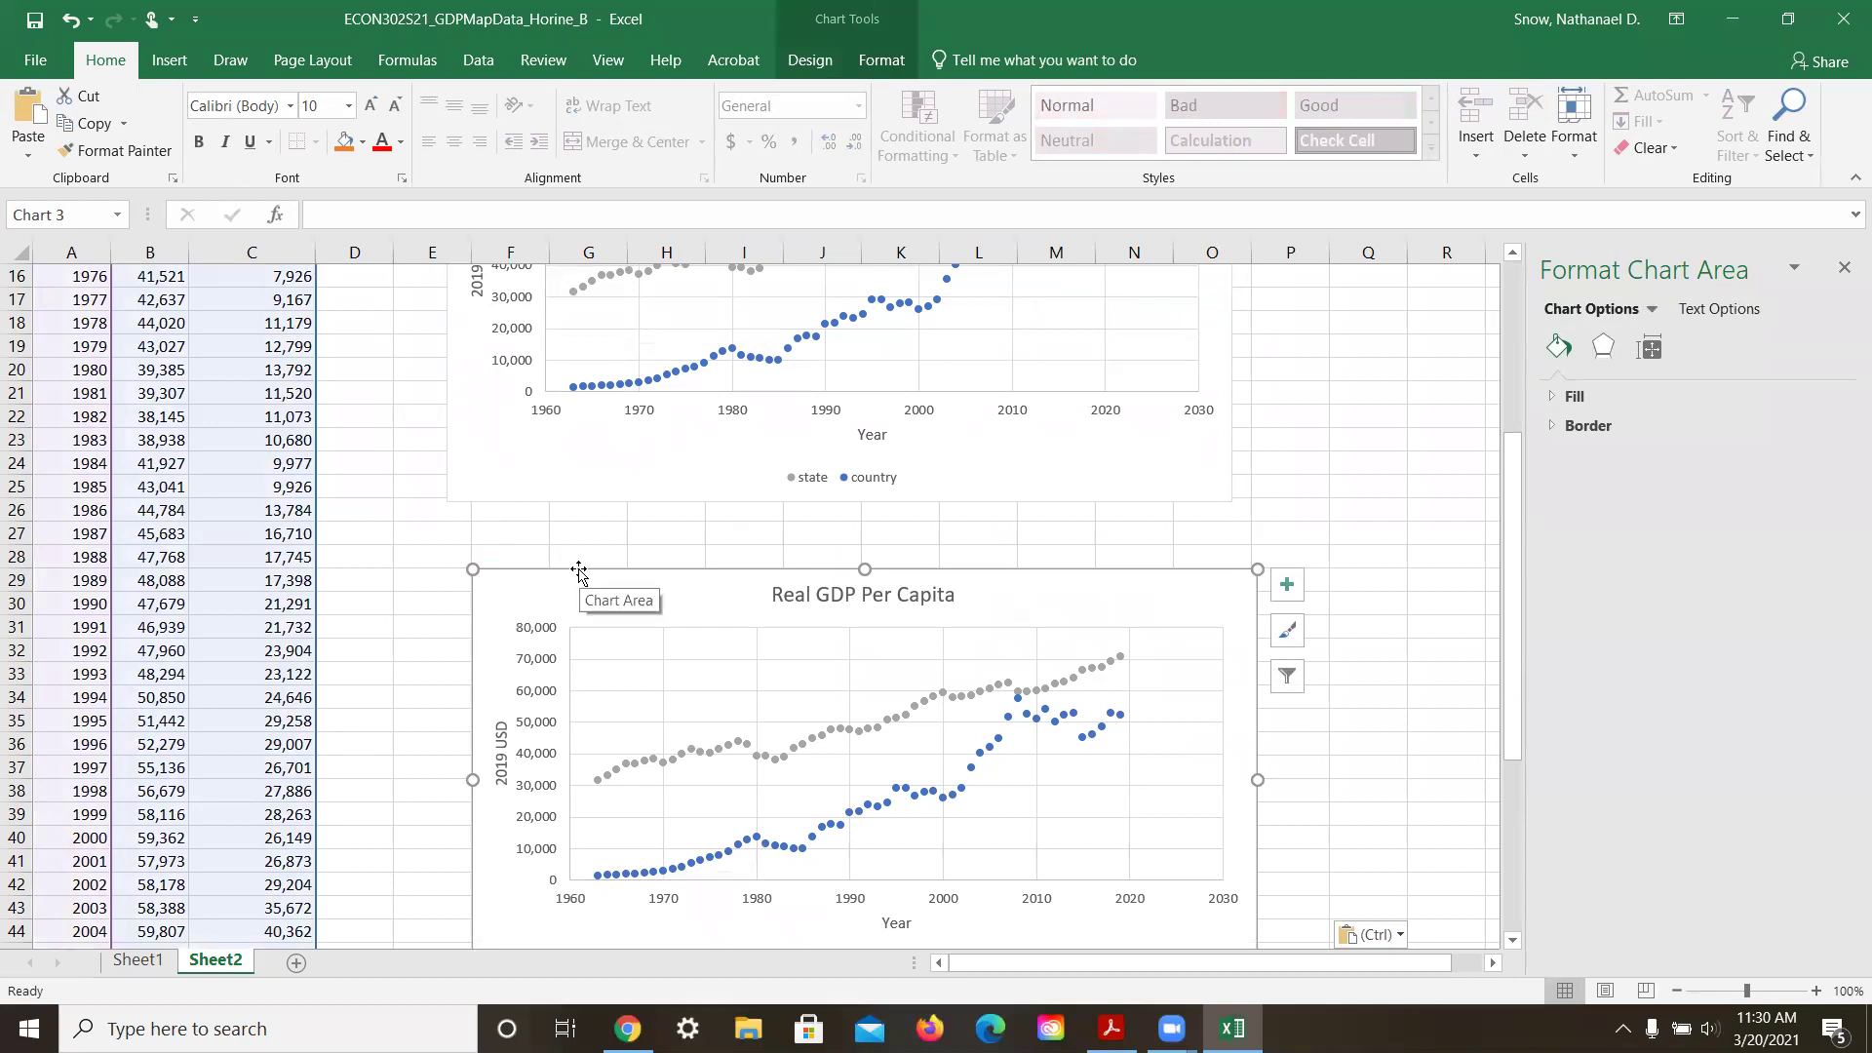
{"action": "right_click", "coordinate": [532, 674]}
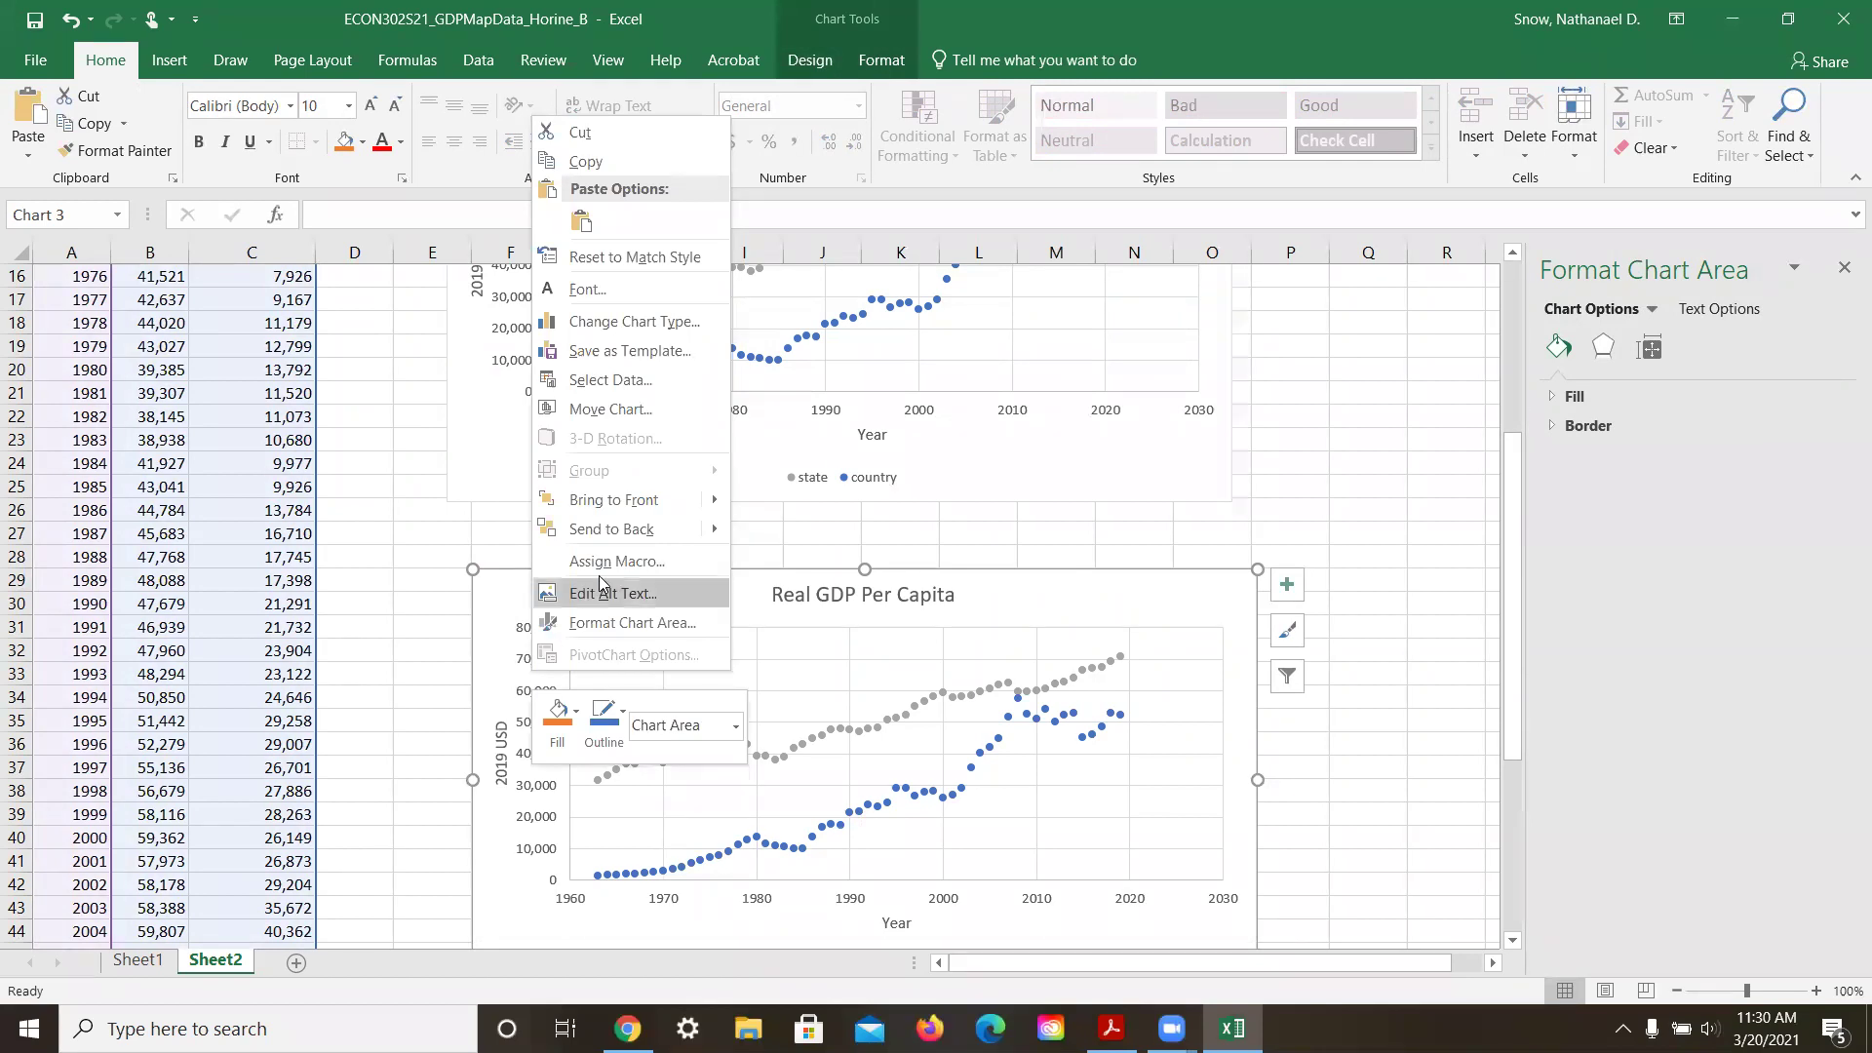
{"action": "left_click", "coordinate": [416, 594]}
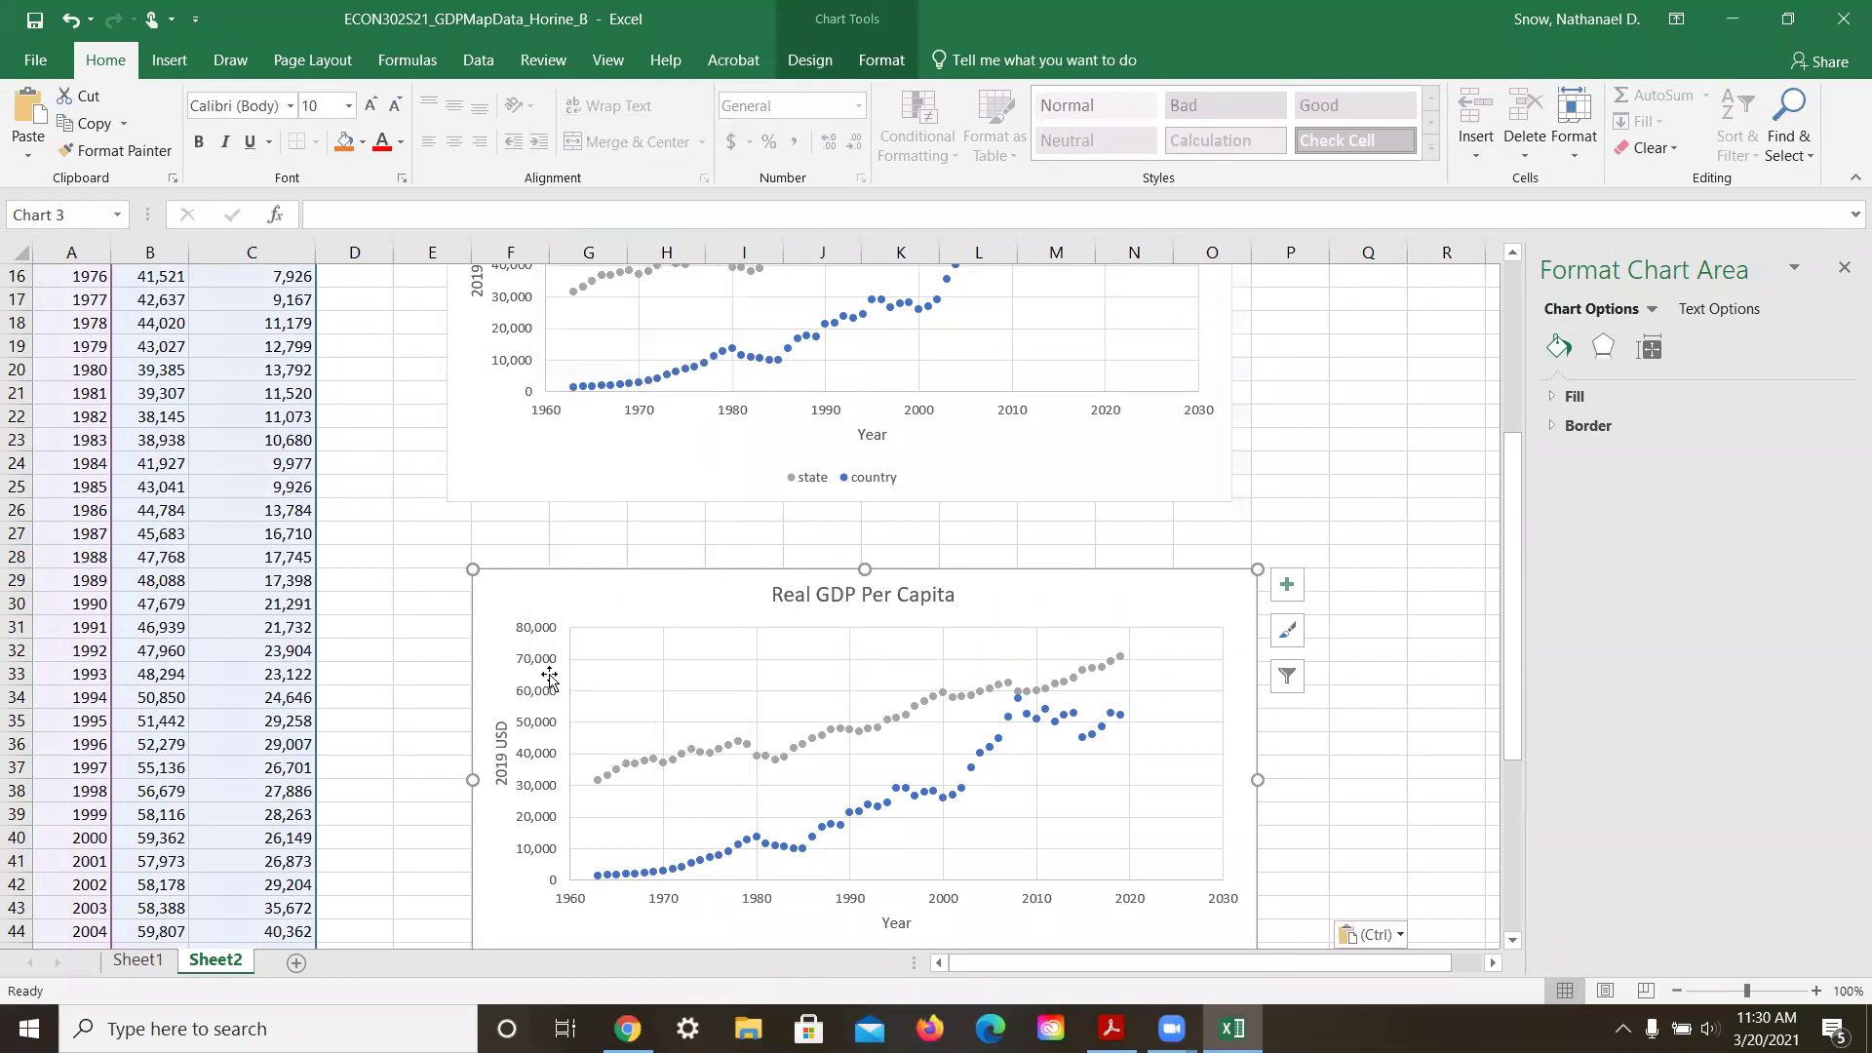
Step: Make the copy's vertical axis logarithmic with base 2.7 and minimum bound 1000
{"action": "left_click", "coordinate": [451, 647]}
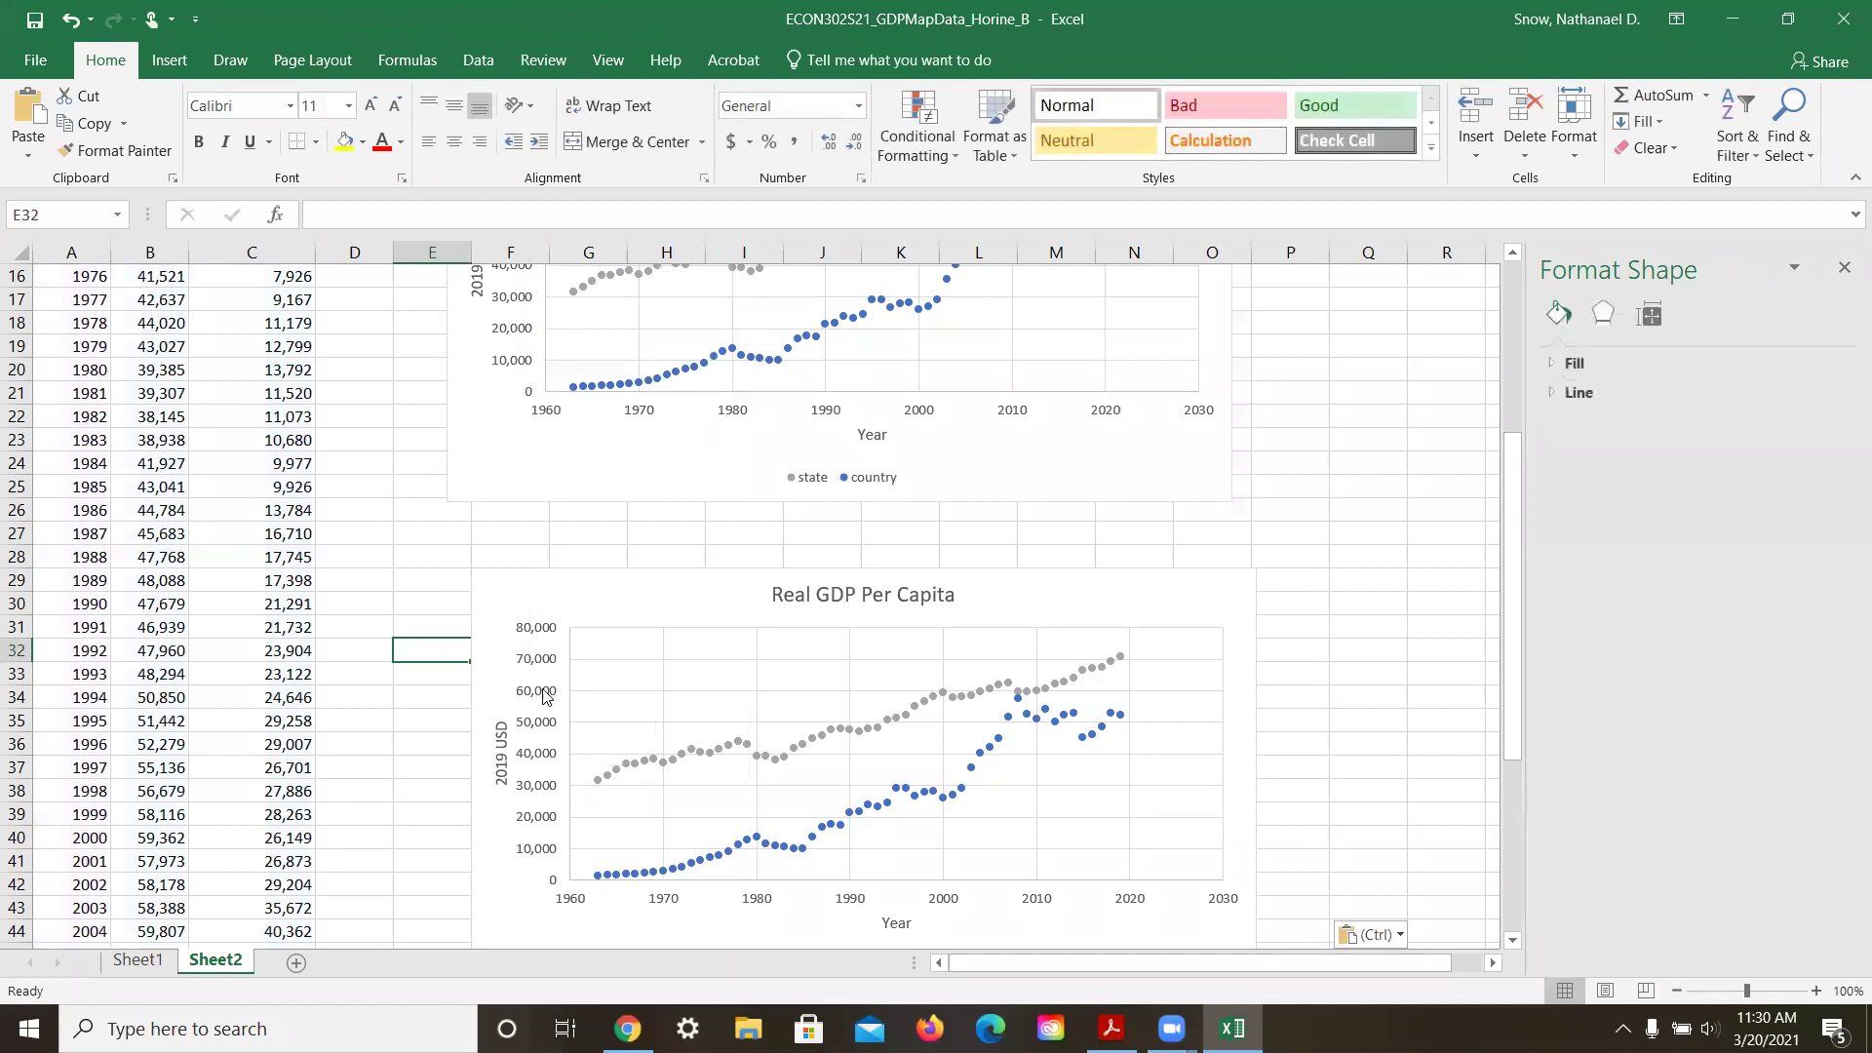
{"action": "left_click", "coordinate": [542, 695]}
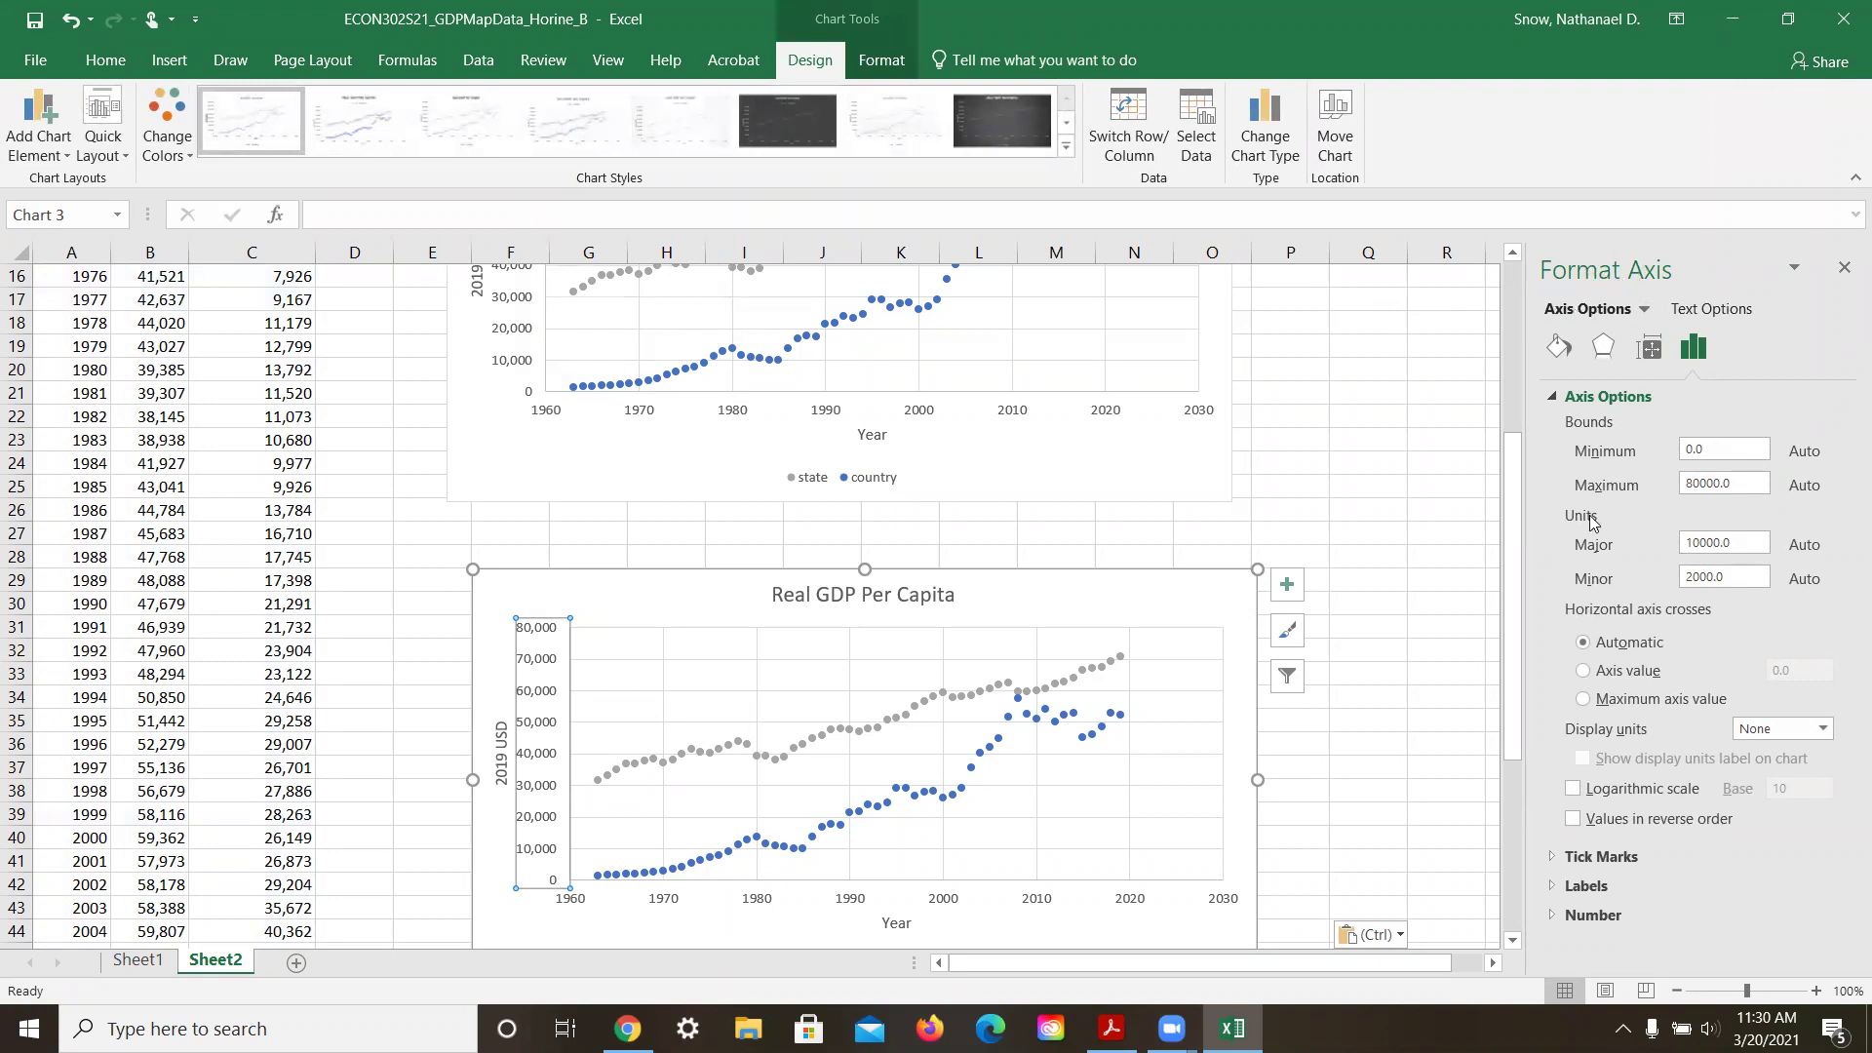
{"action": "left_click", "coordinate": [1572, 789]}
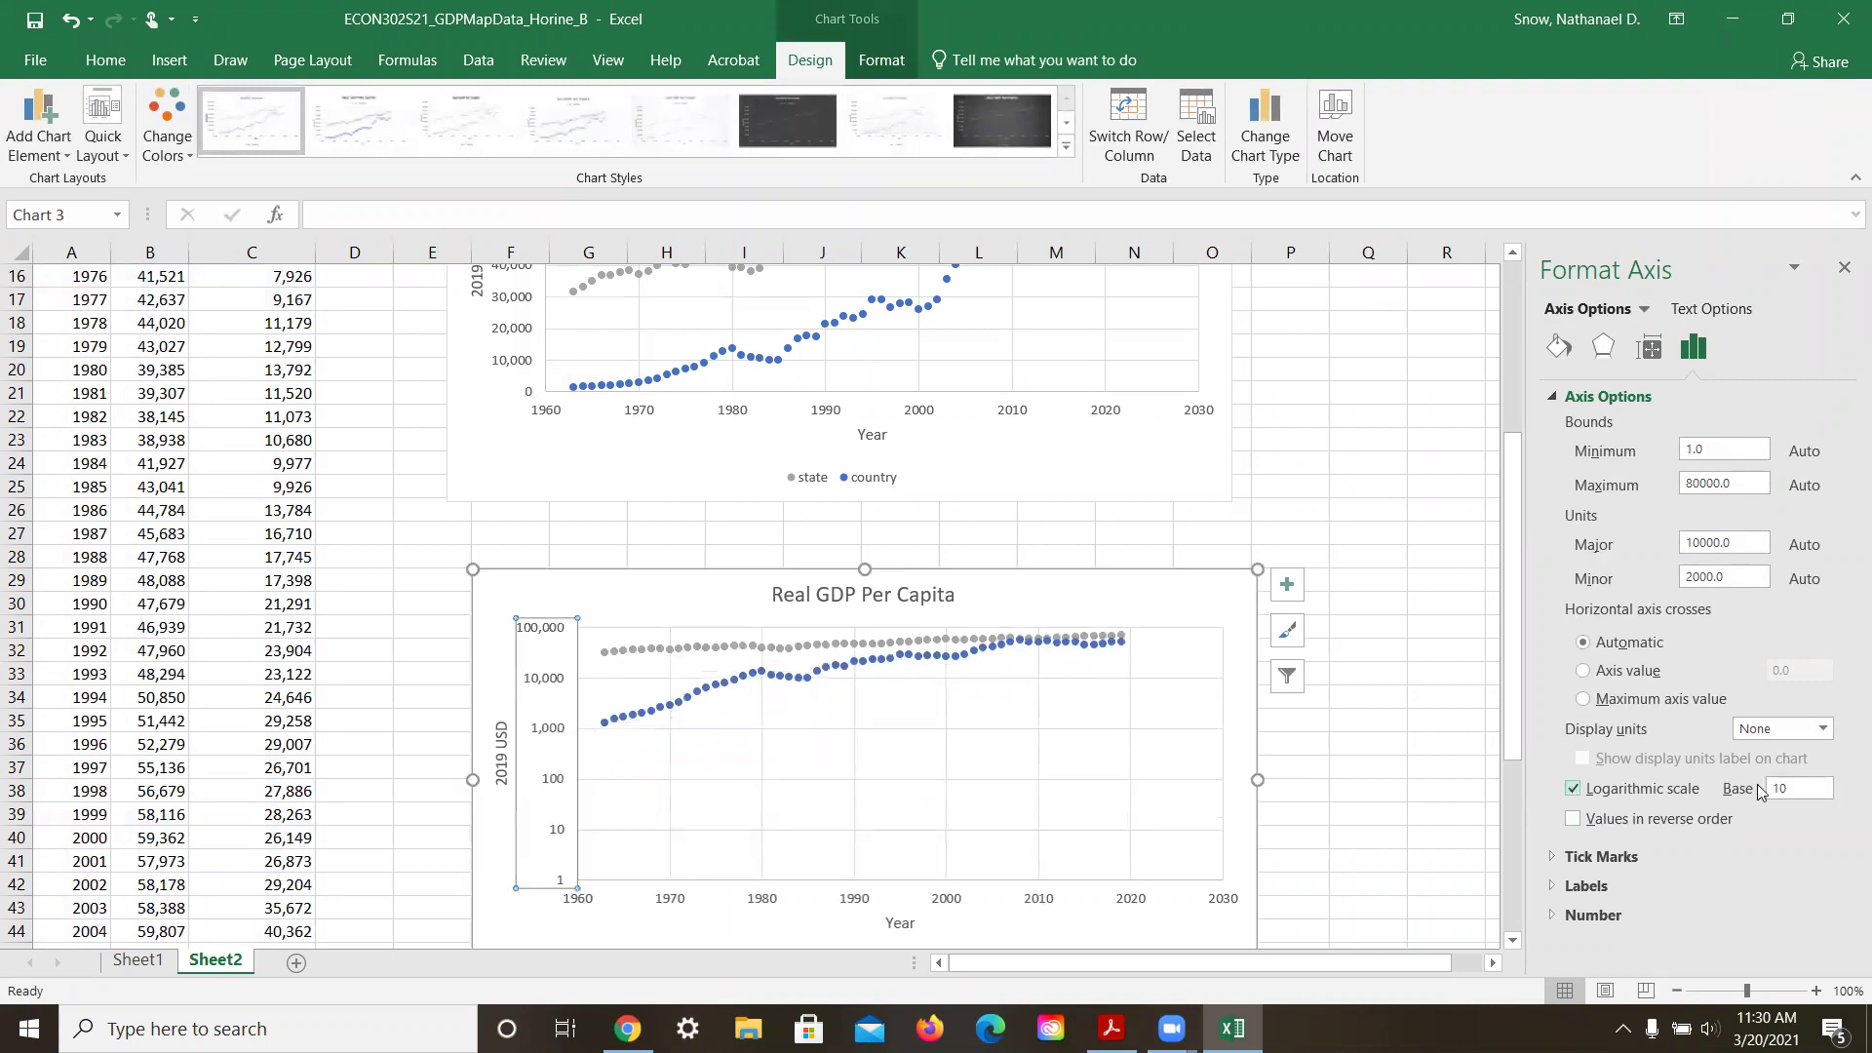
{"action": "left_click_drag", "start_coordinate": [1796, 784], "coordinate": [1763, 794]}
{"action": "type", "text": "2.7"}
{"action": "key", "text": "Return"}
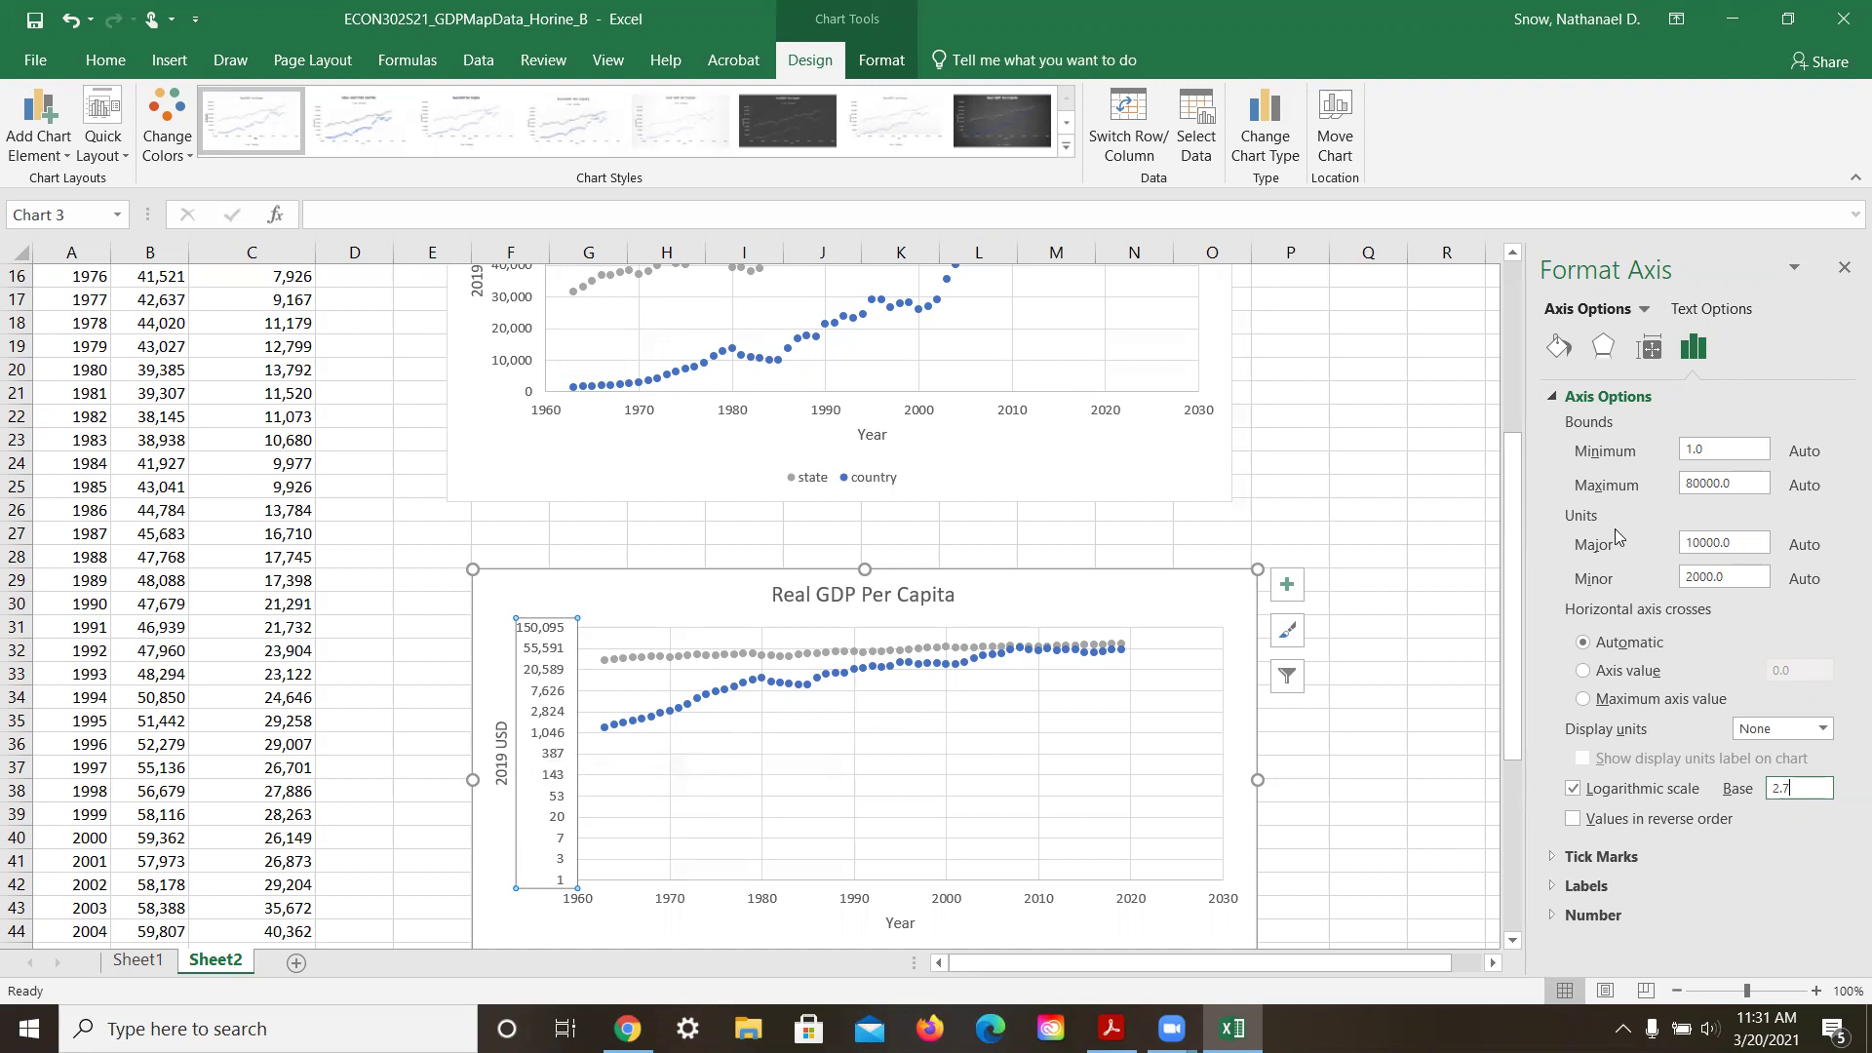
{"action": "left_click", "coordinate": [1704, 449]}
{"action": "type", "text": "1000"}
{"action": "key", "text": "Return"}
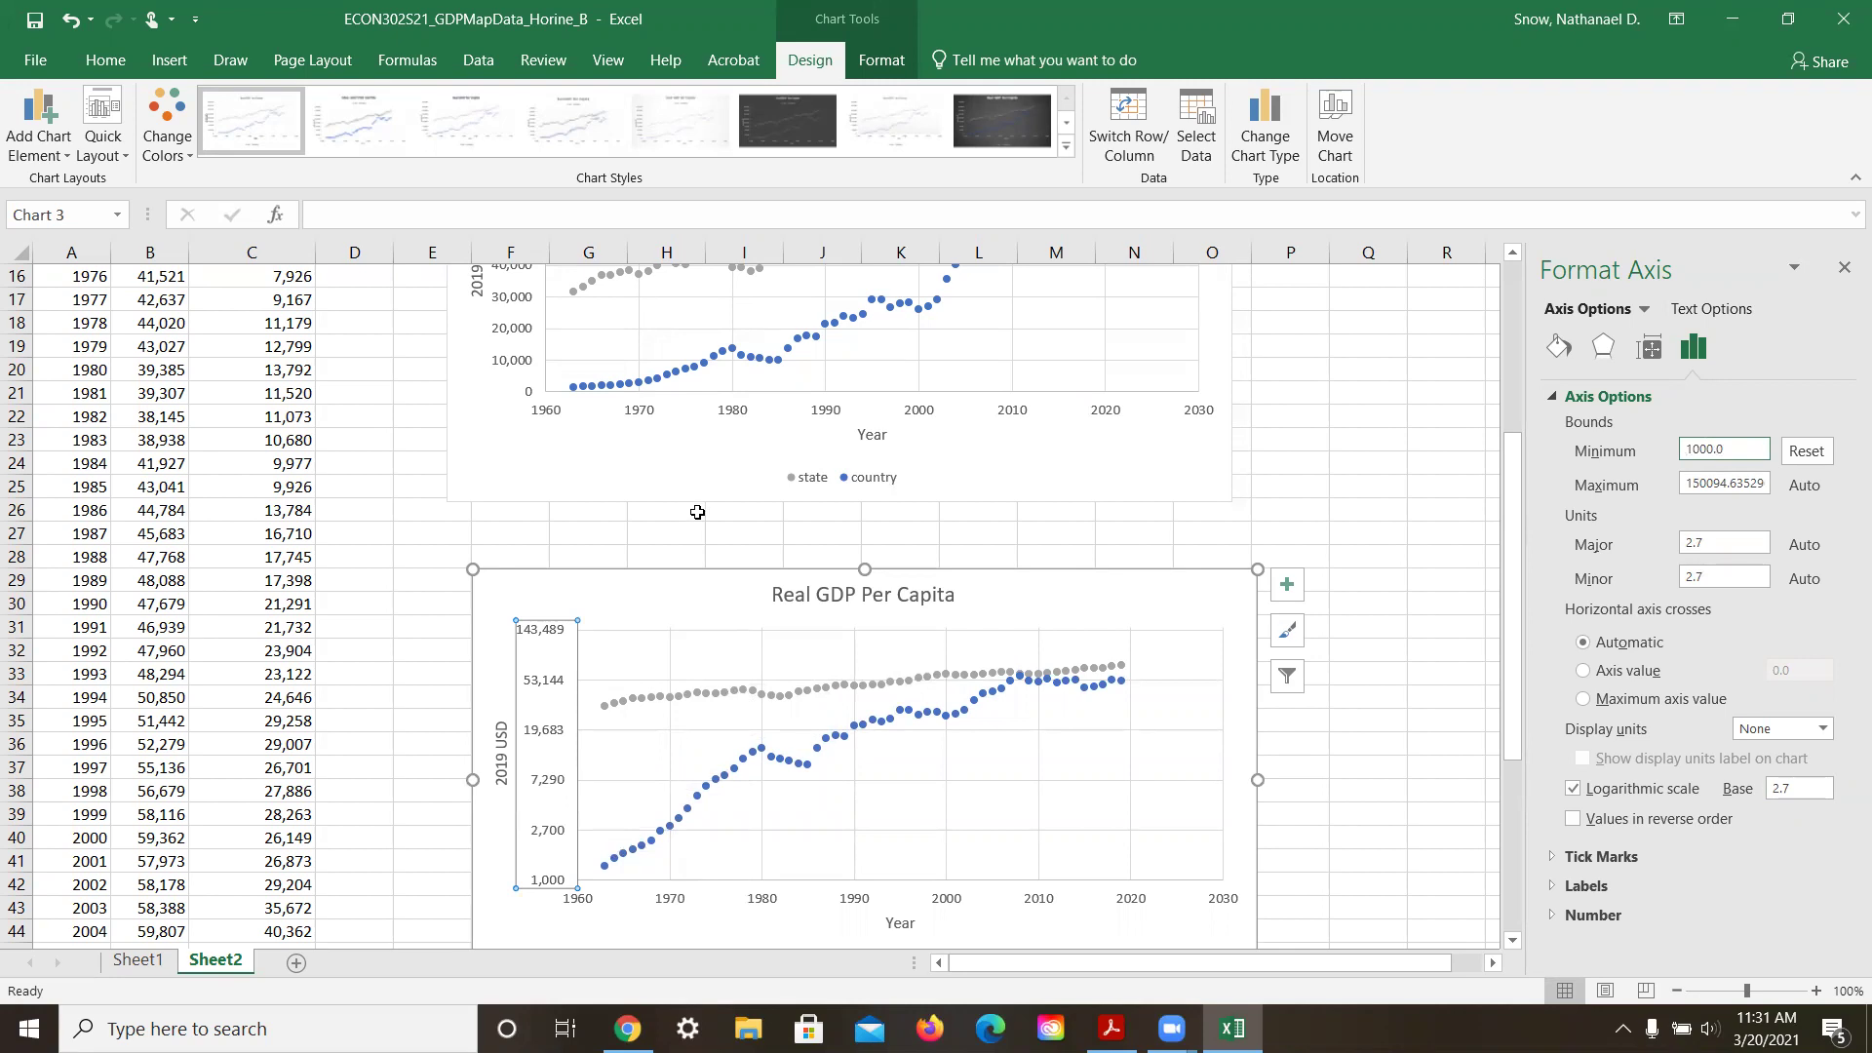
{"action": "scroll", "coordinate": [697, 511], "scroll_direction": "up", "scroll_amount": 1}
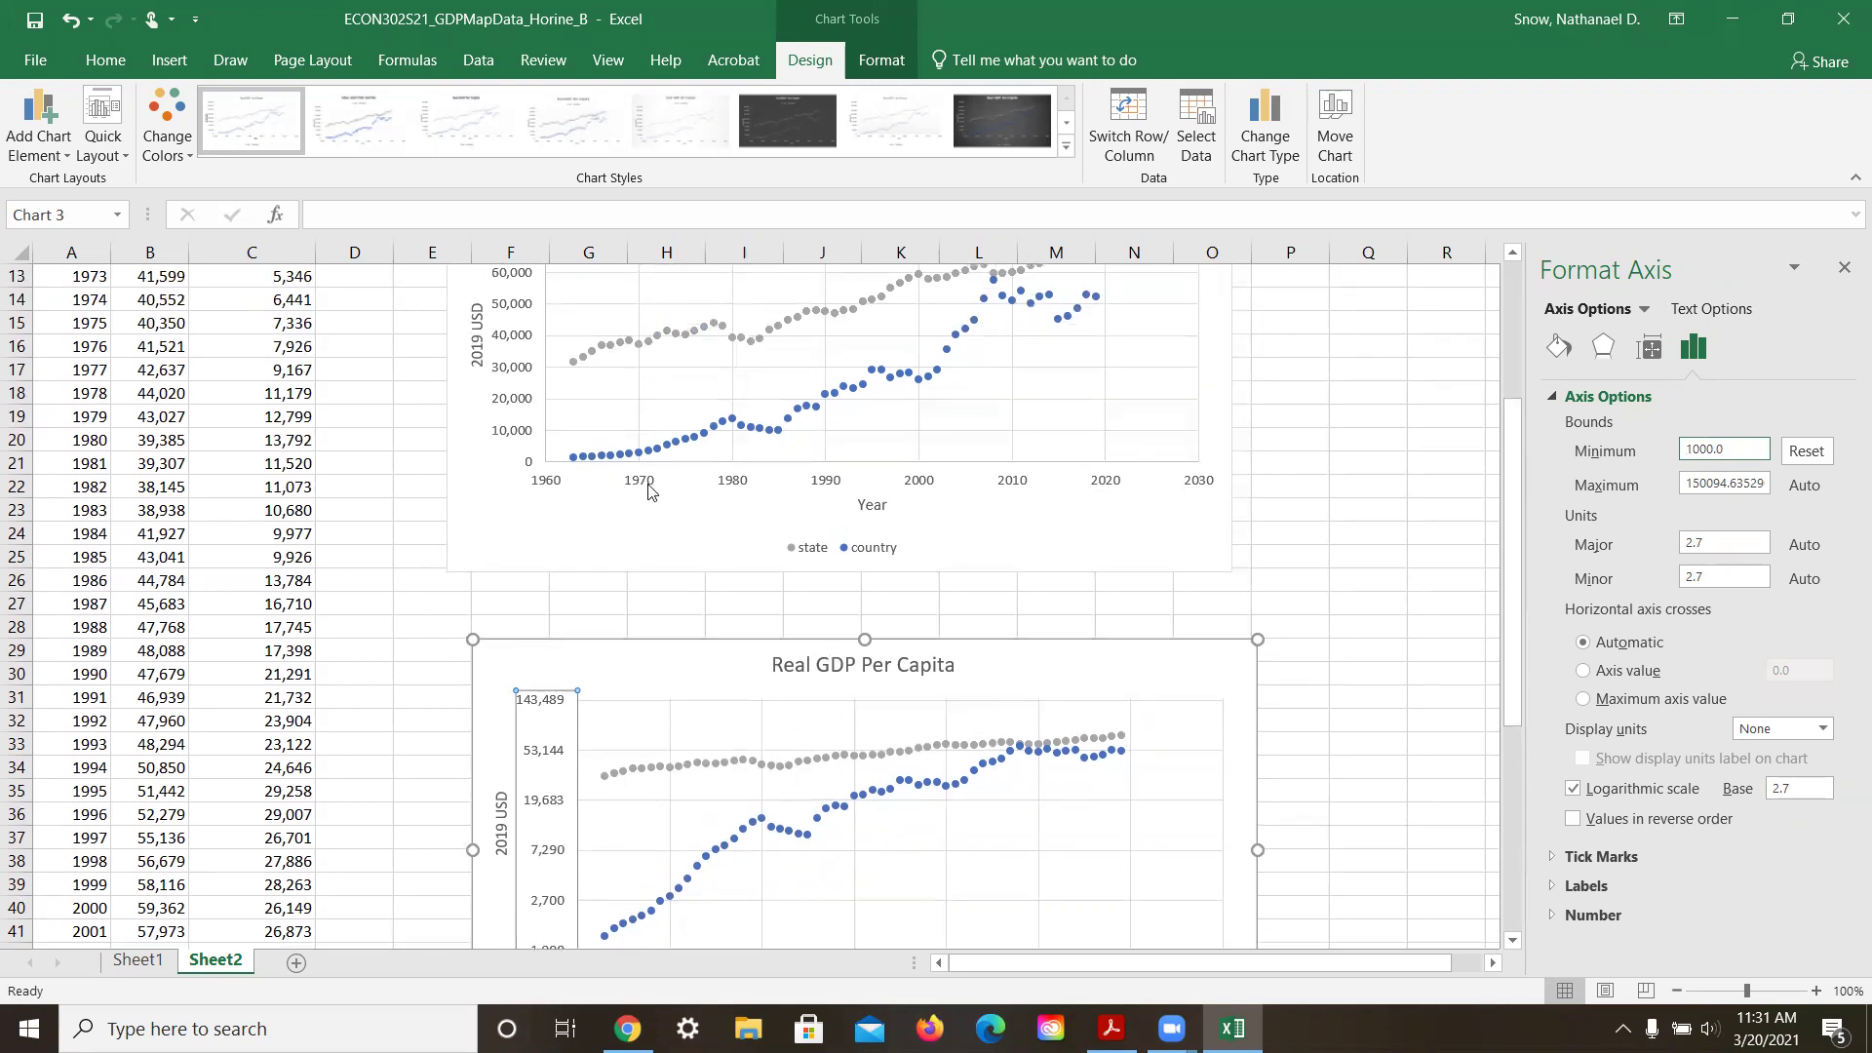
{"action": "scroll", "coordinate": [649, 490], "scroll_direction": "up", "scroll_amount": 2}
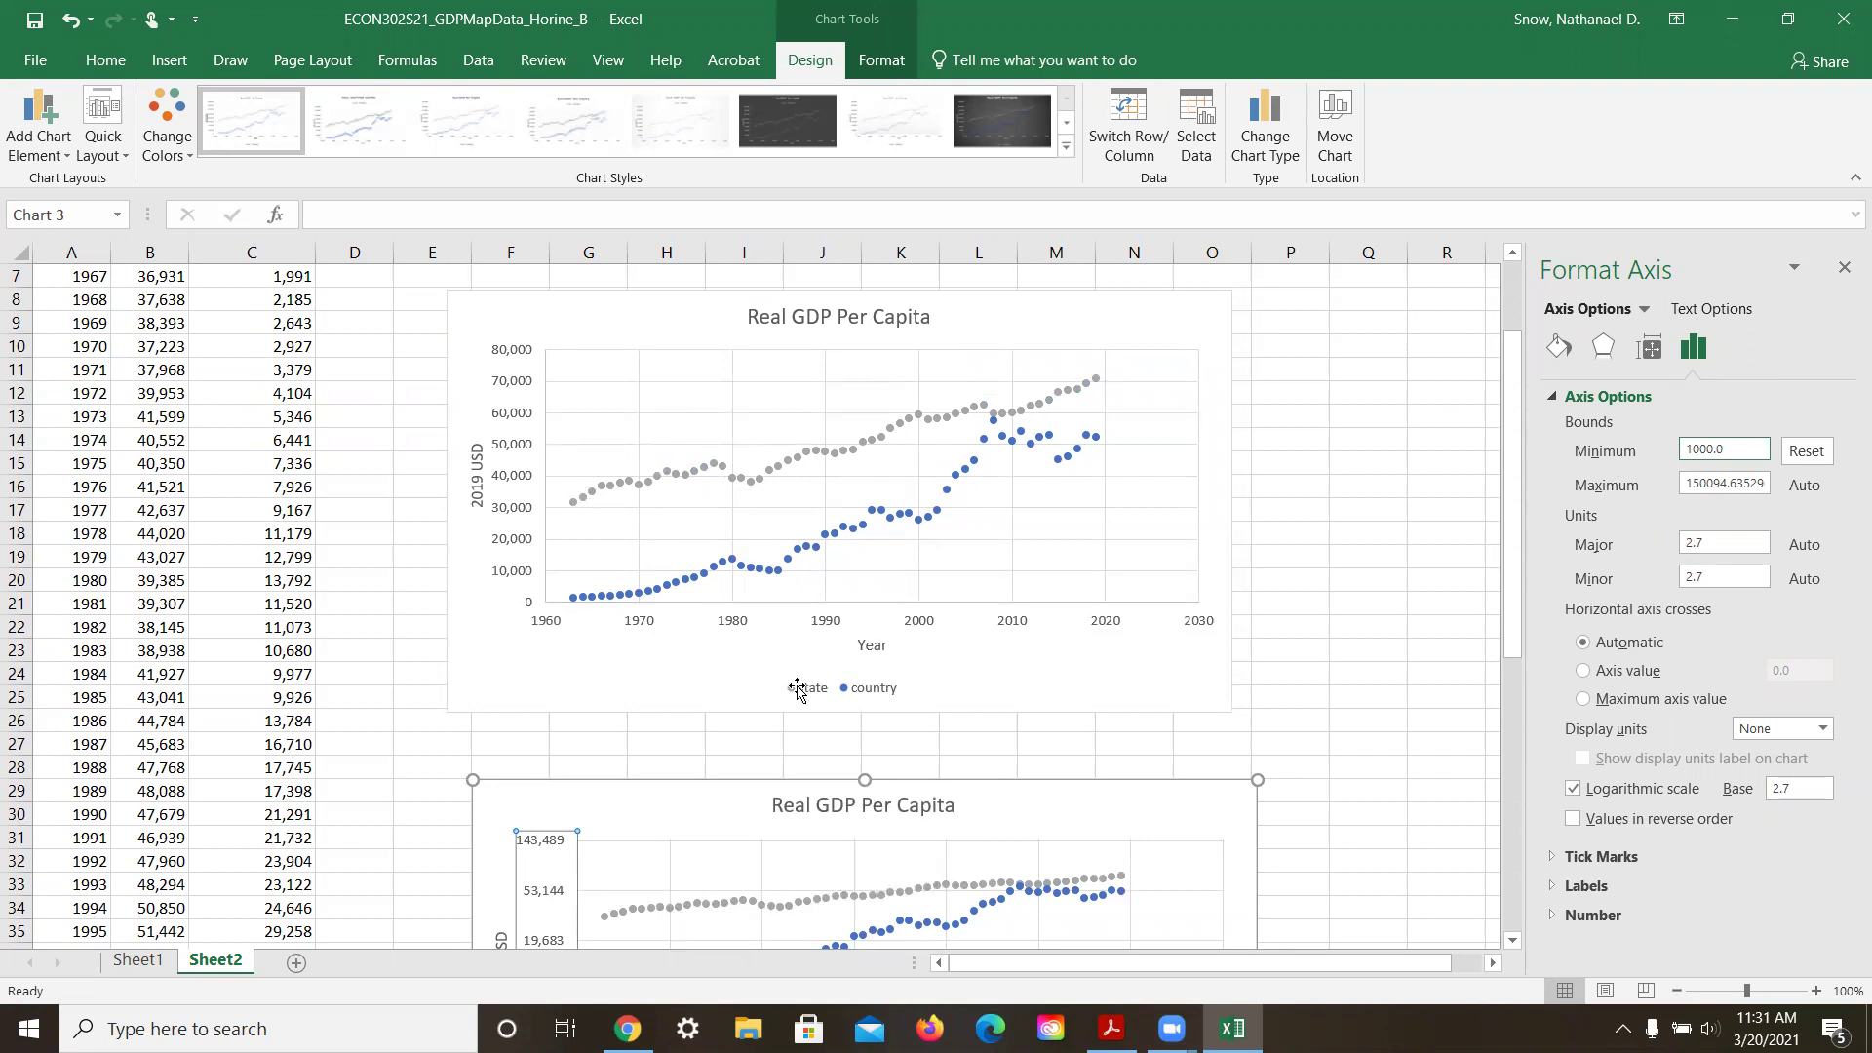
{"action": "scroll", "coordinate": [794, 689], "scroll_direction": "down", "scroll_amount": 2}
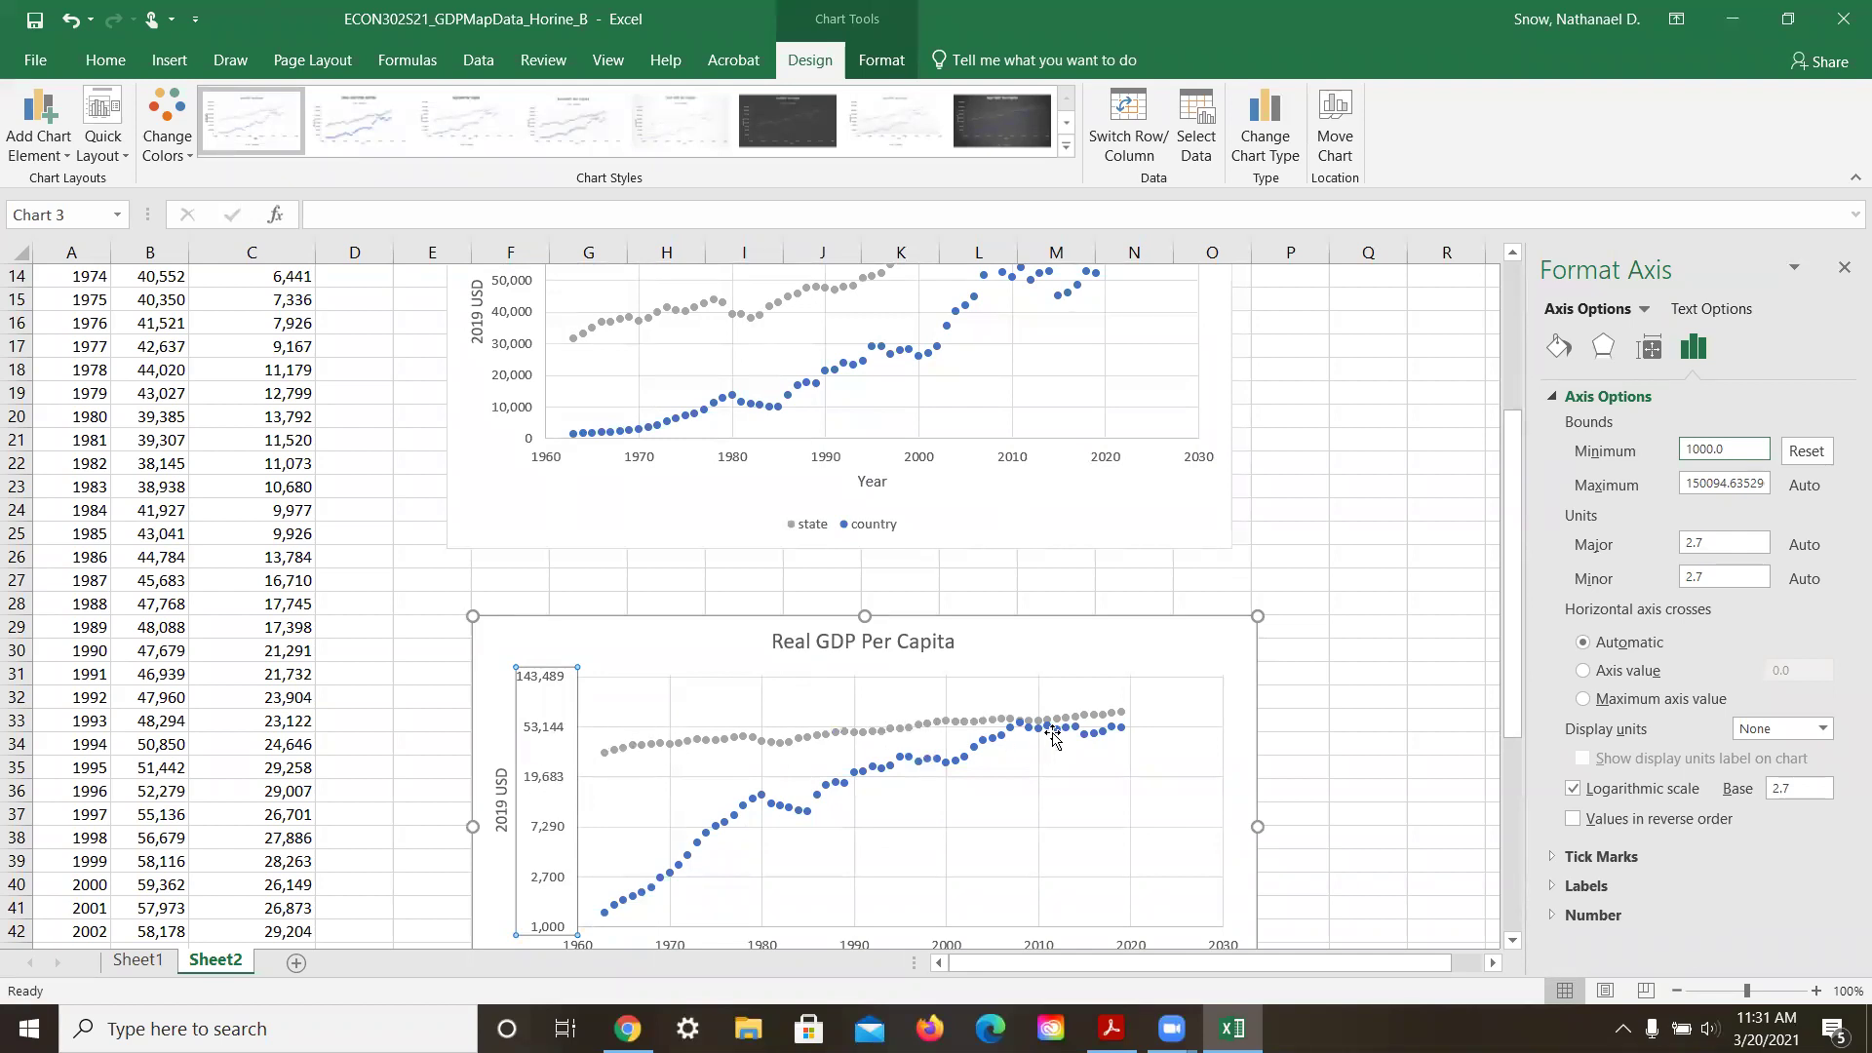
{"action": "scroll", "coordinate": [673, 916], "scroll_direction": "down", "scroll_amount": 1}
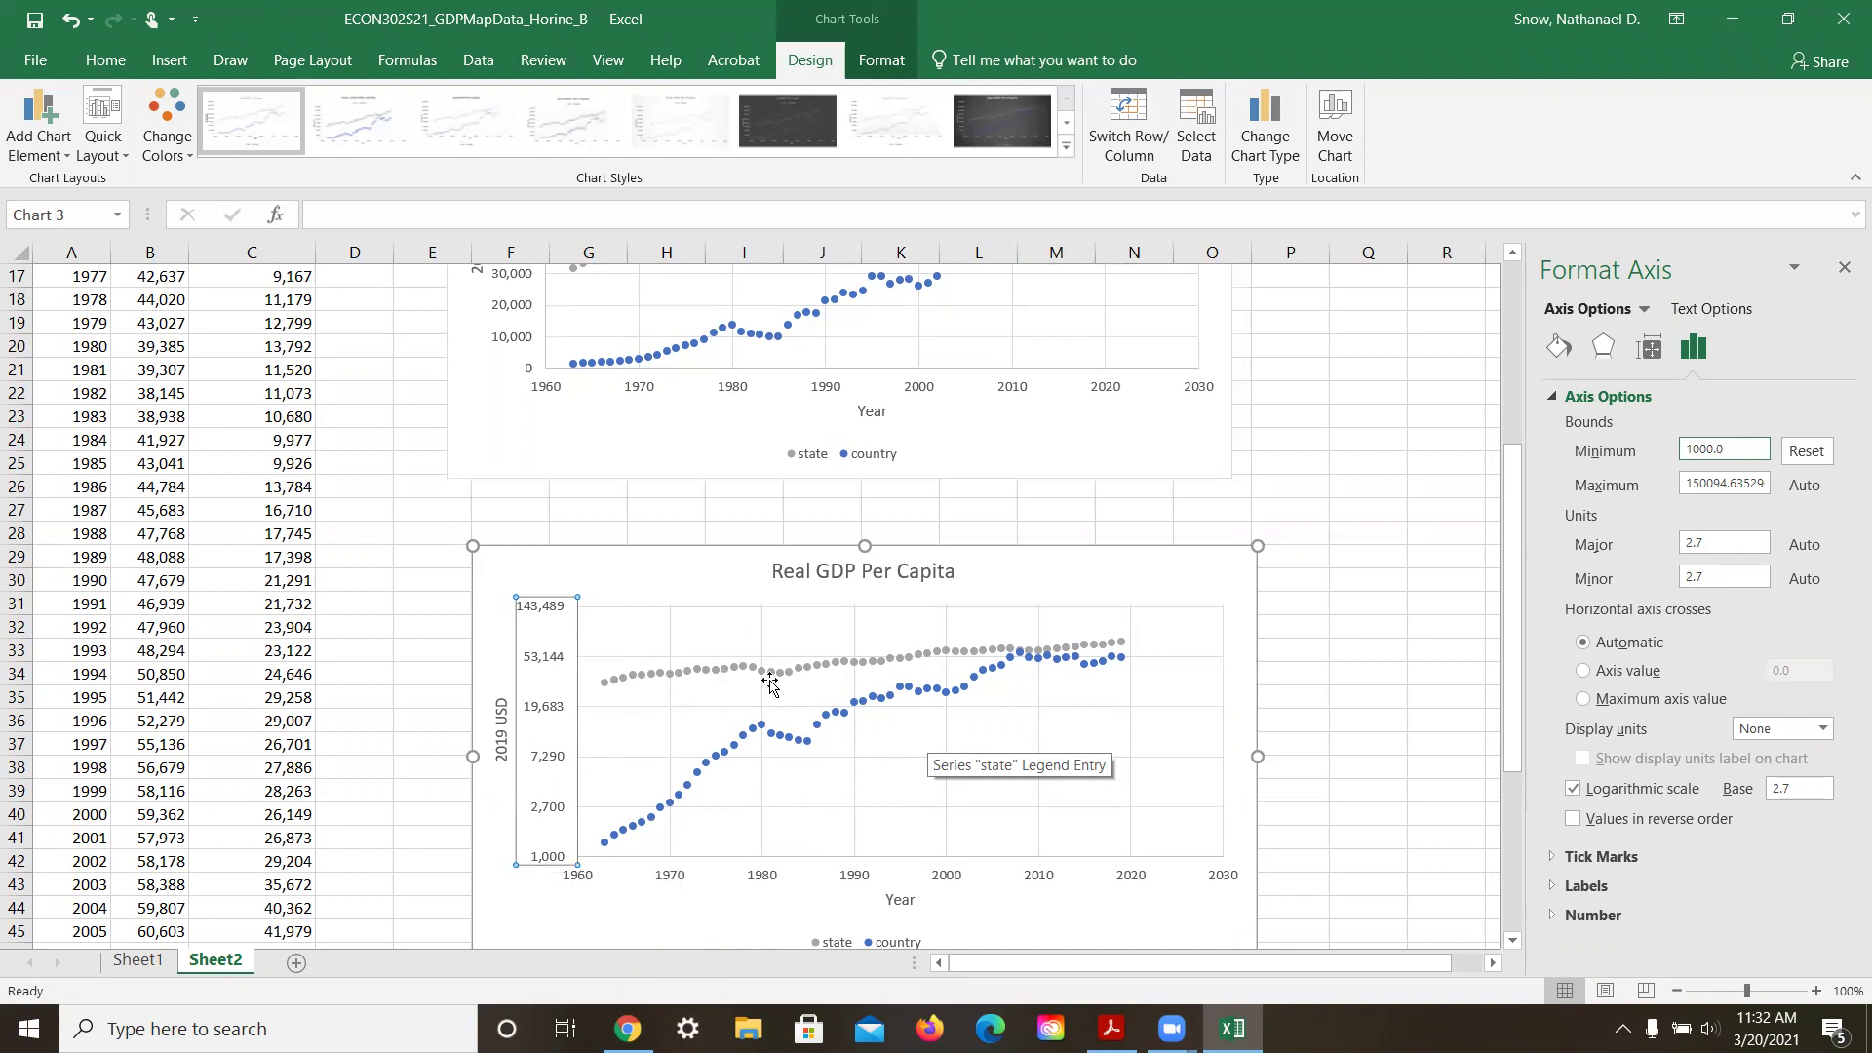
{"action": "scroll", "coordinate": [1034, 673], "scroll_direction": "down", "scroll_amount": 1}
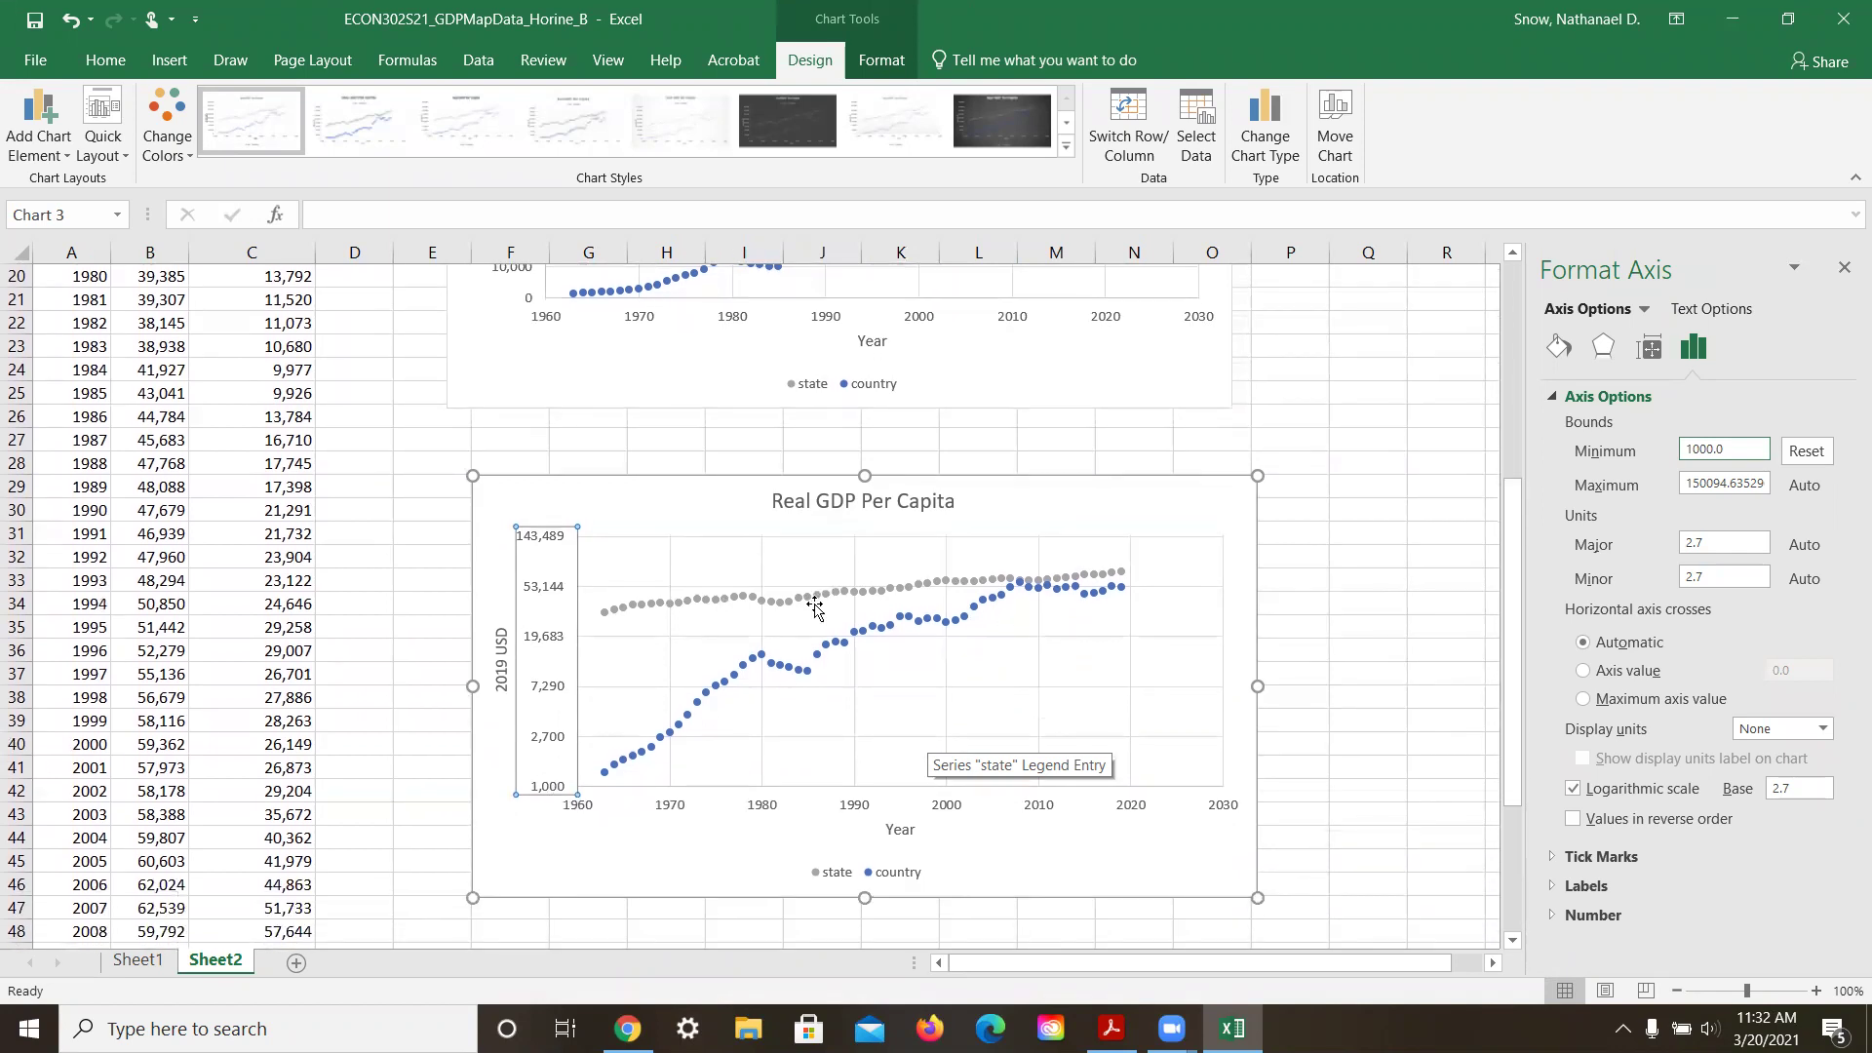